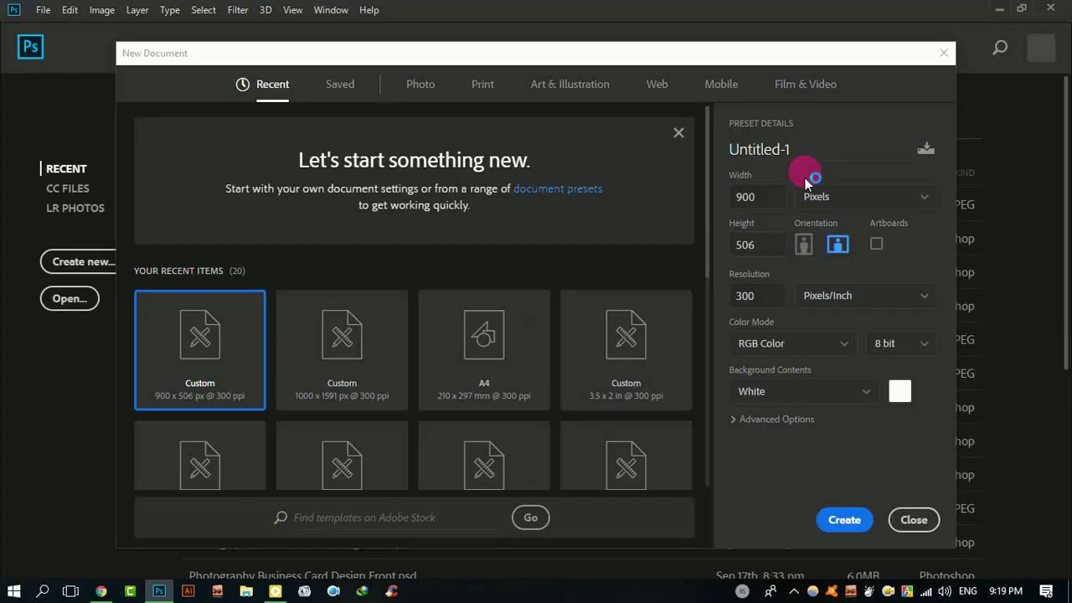
# Create a 970 × 250 px document named 'Banner Ads Design'.
pyautogui.click(809, 144)
pyautogui.doubleClick(815, 158)
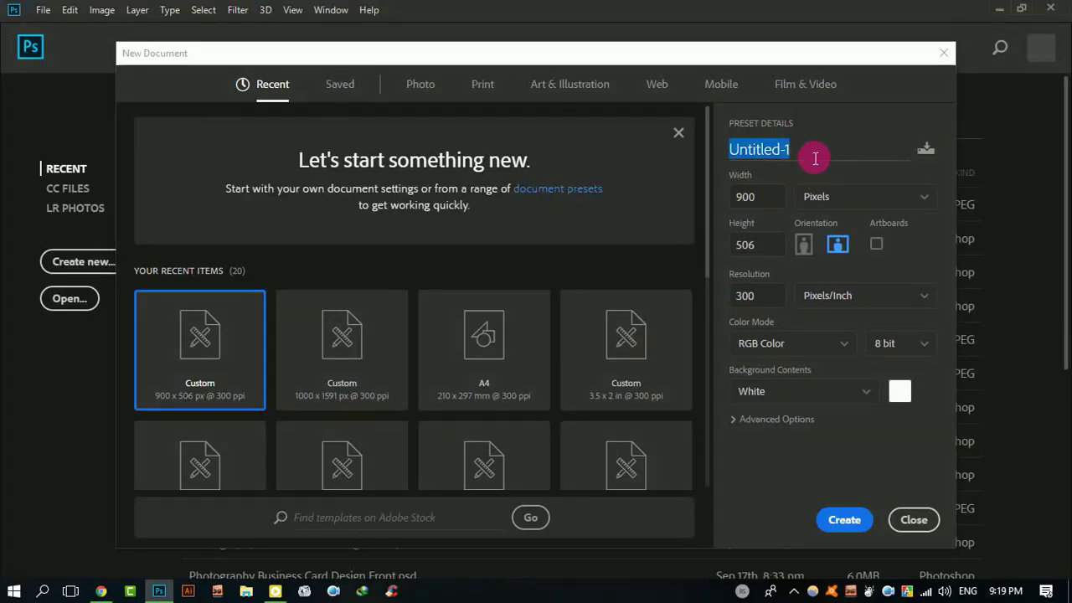
pyautogui.write('Banner Ads Design')
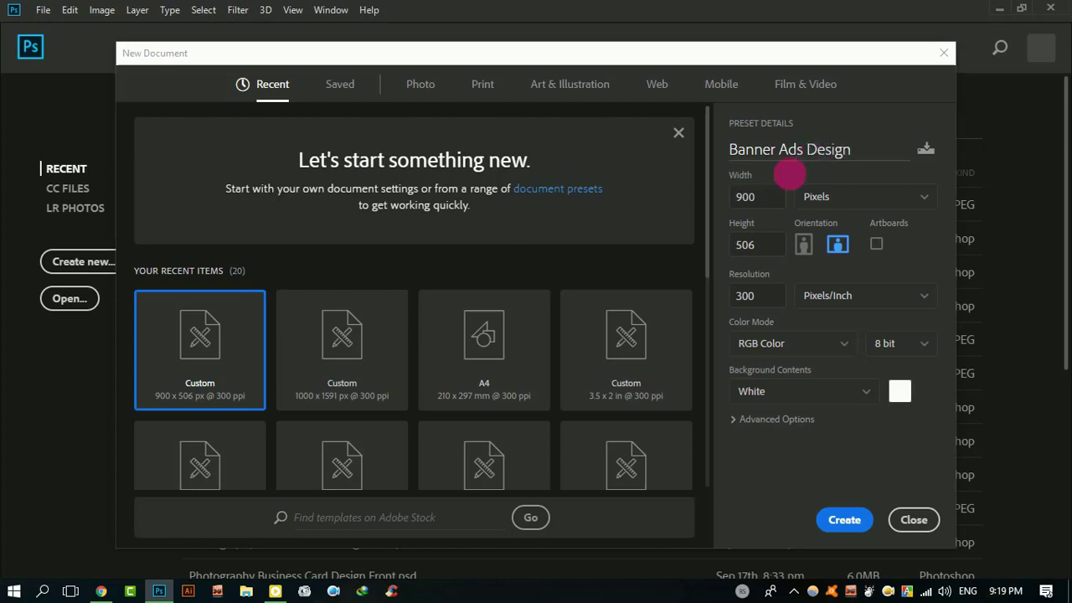
pyautogui.click(772, 202)
pyautogui.write('970')
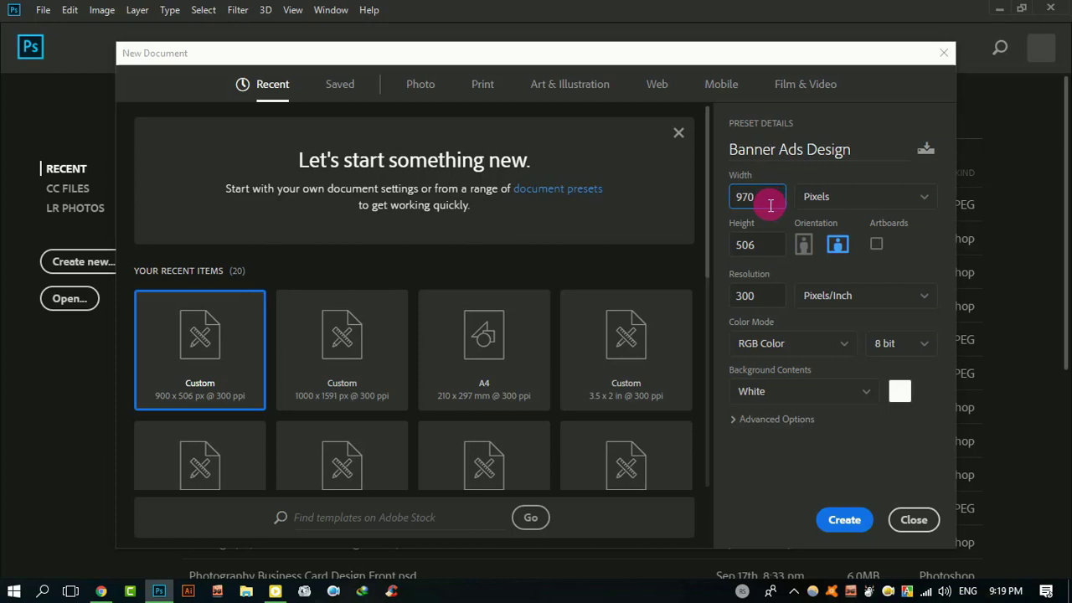
pyautogui.click(767, 253)
pyautogui.write('250')
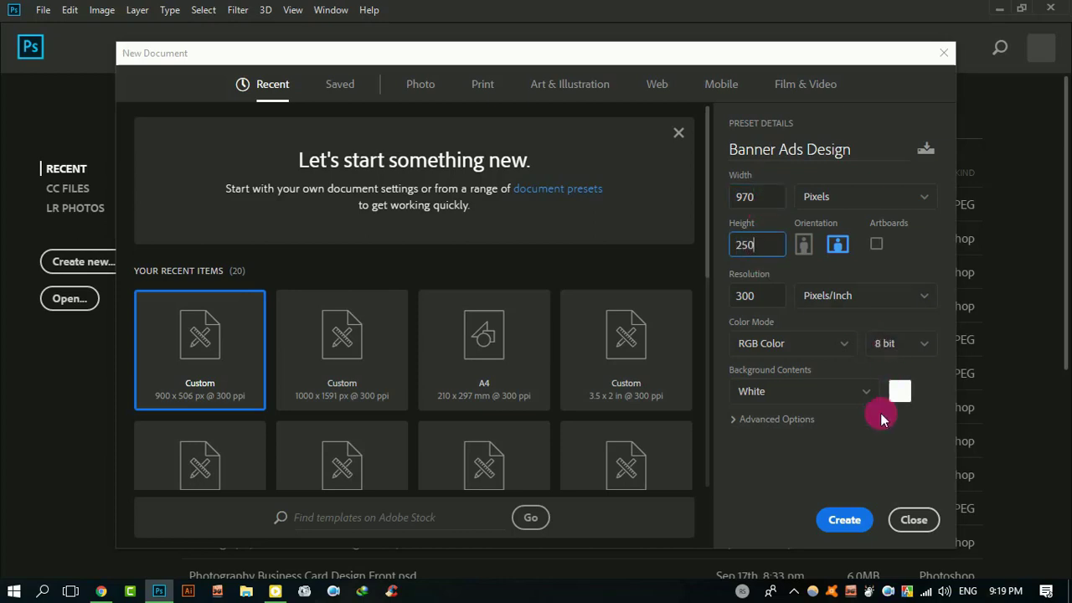
pyautogui.click(838, 517)
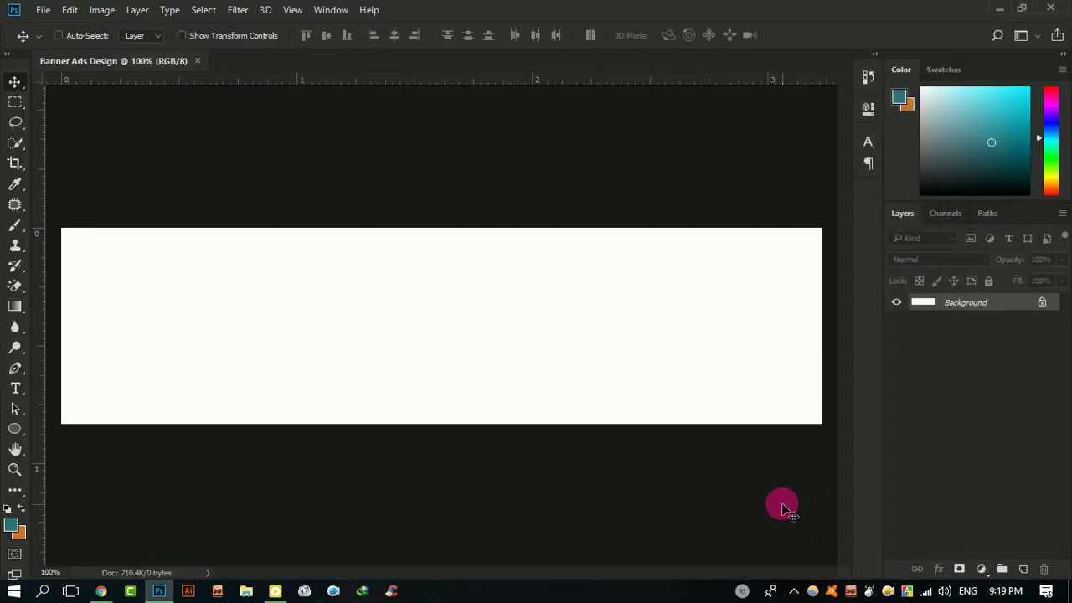
# Make the foreground colour navy #012339 and the background colour blue #0262a7.
pyautogui.click(11, 526)
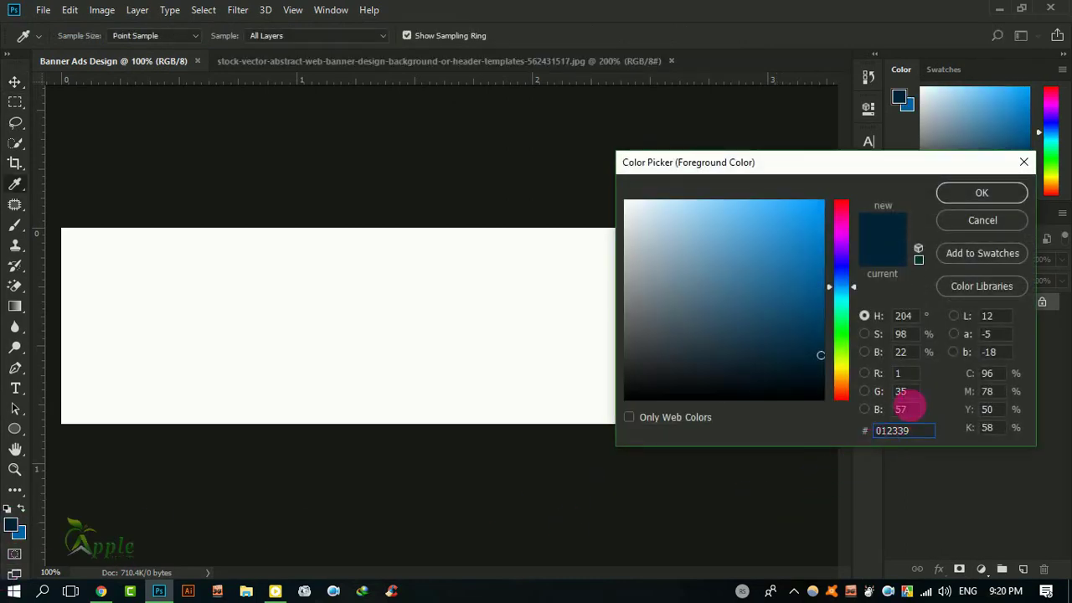
pyautogui.click(955, 194)
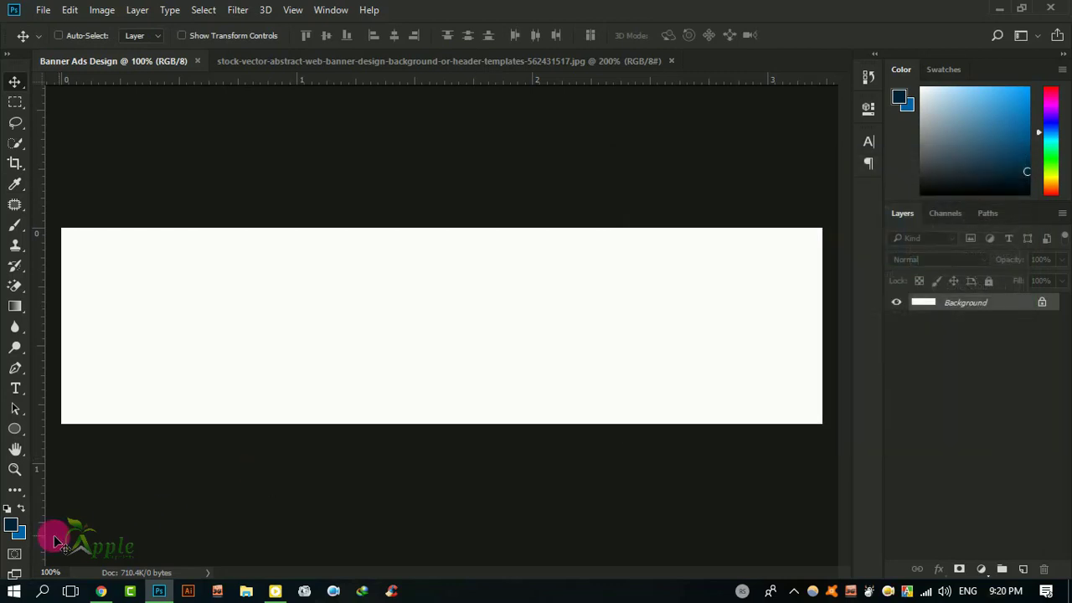
pyautogui.click(22, 536)
pyautogui.click(922, 432)
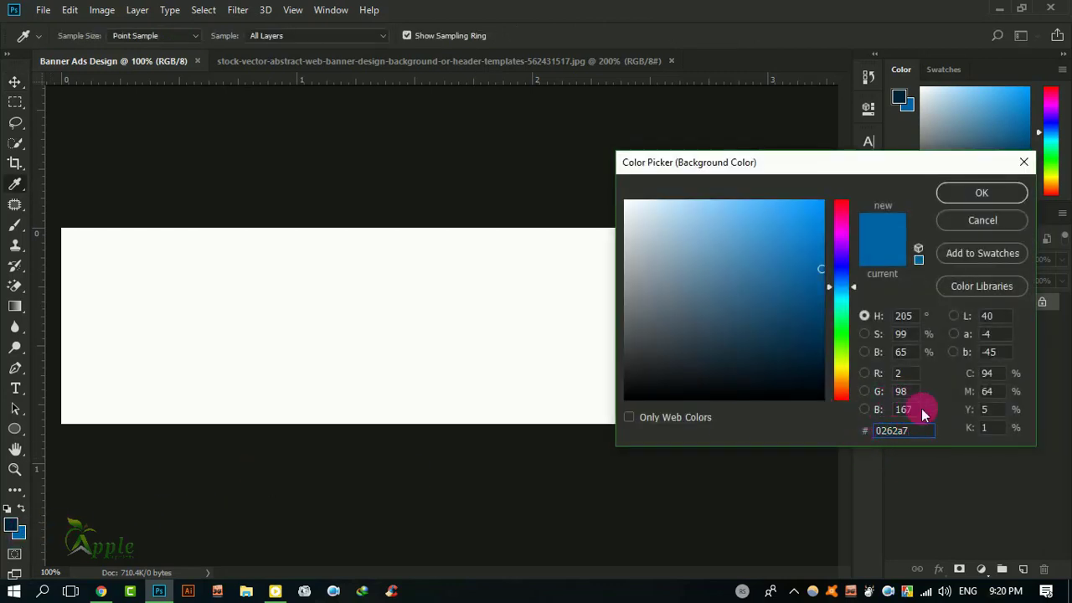
pyautogui.click(963, 196)
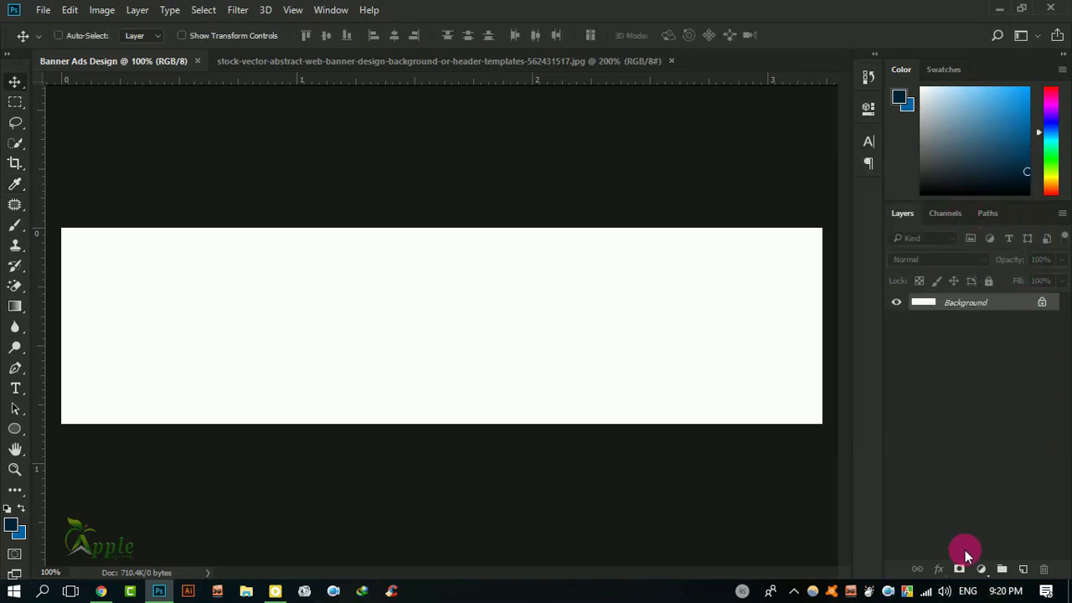
# Add a Gradient fill layer using the Foreground to Background preset.
pyautogui.click(987, 570)
pyautogui.click(977, 241)
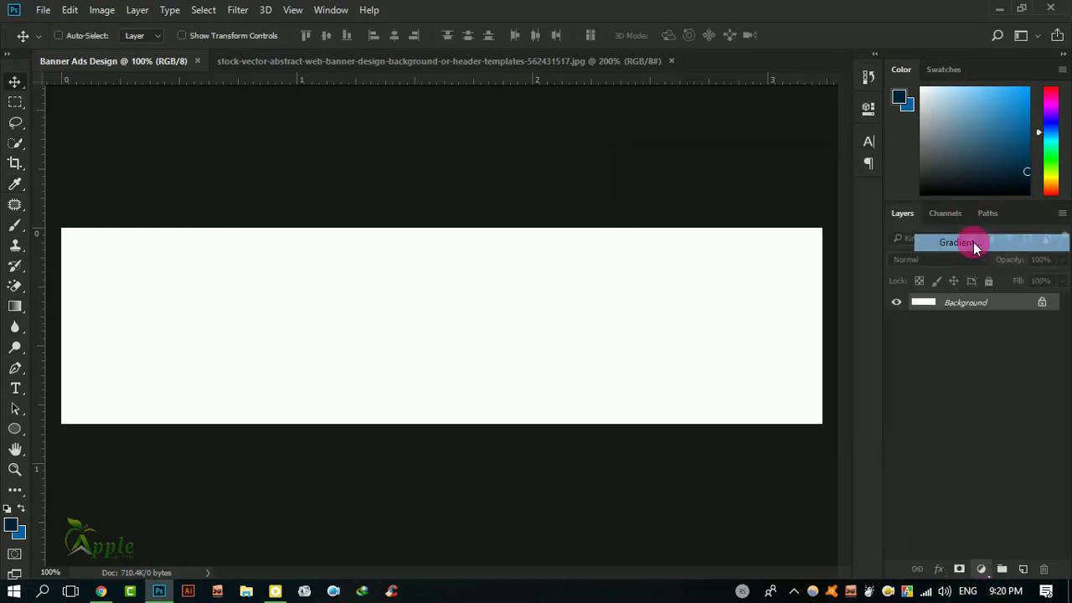
pyautogui.click(888, 193)
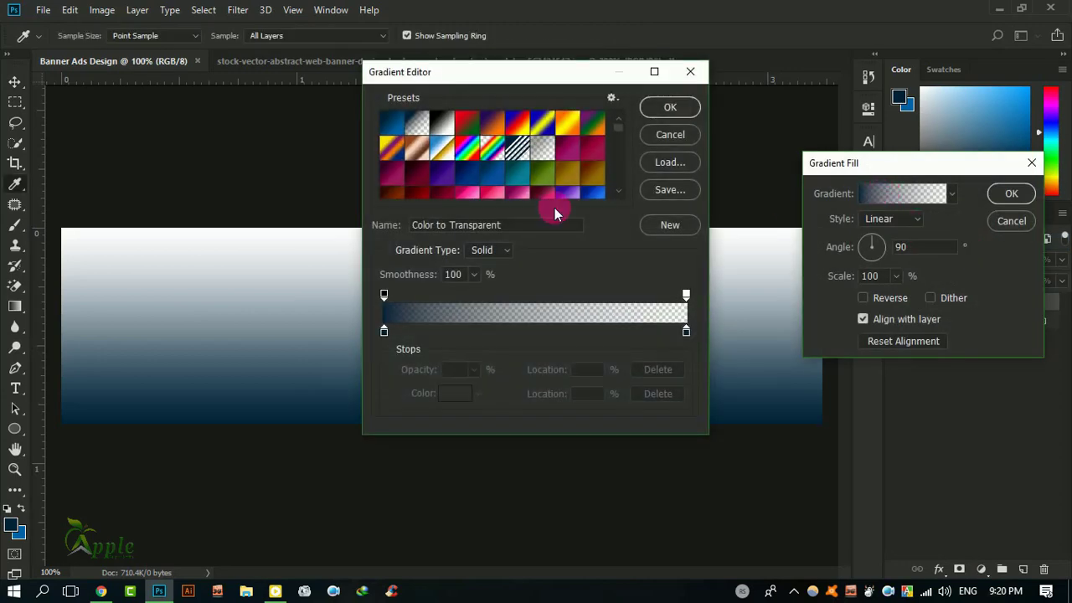
pyautogui.click(405, 134)
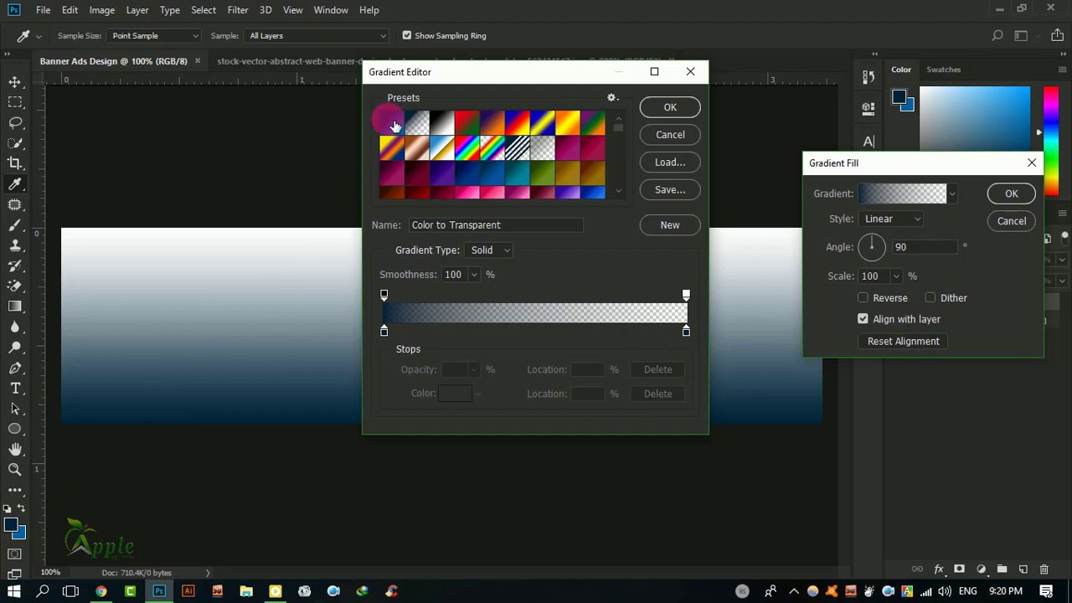
pyautogui.click(392, 123)
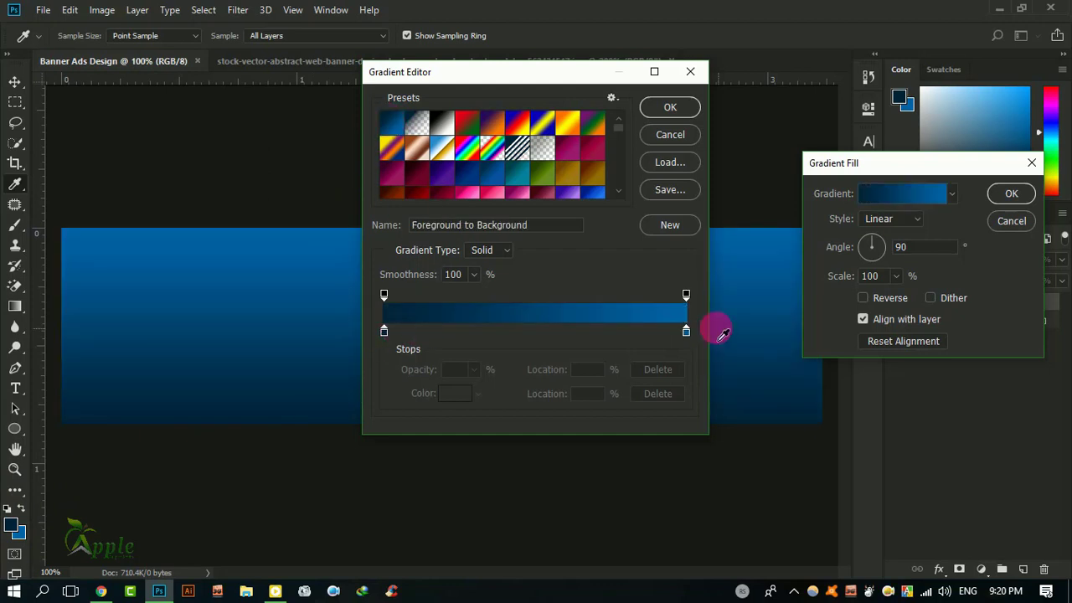
pyautogui.click(670, 109)
# Make the gradient radial and reversed at 243% scale.
pyautogui.click(888, 219)
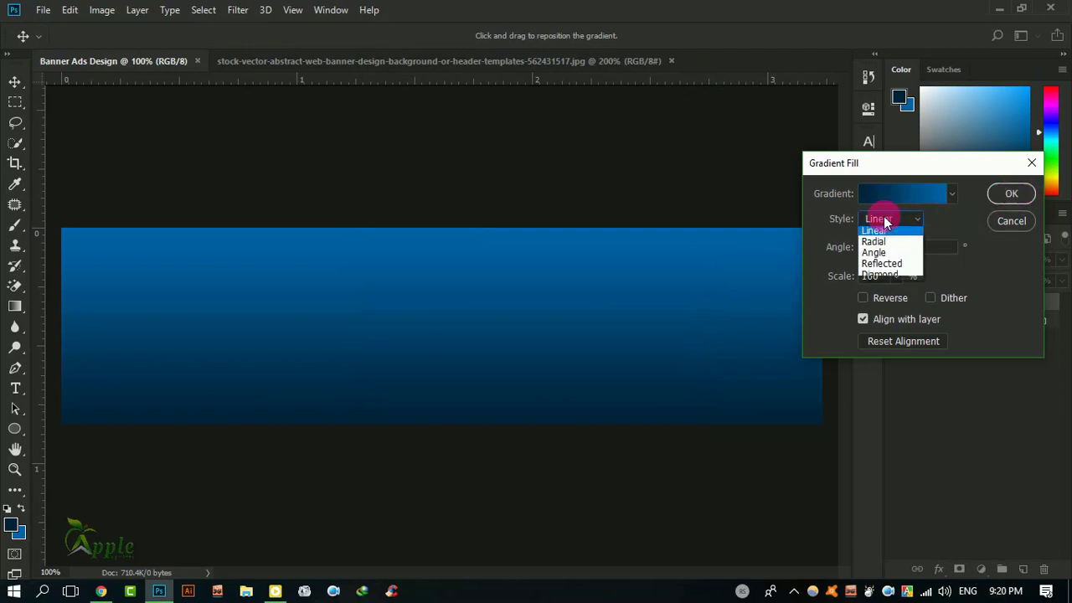
pyautogui.click(890, 244)
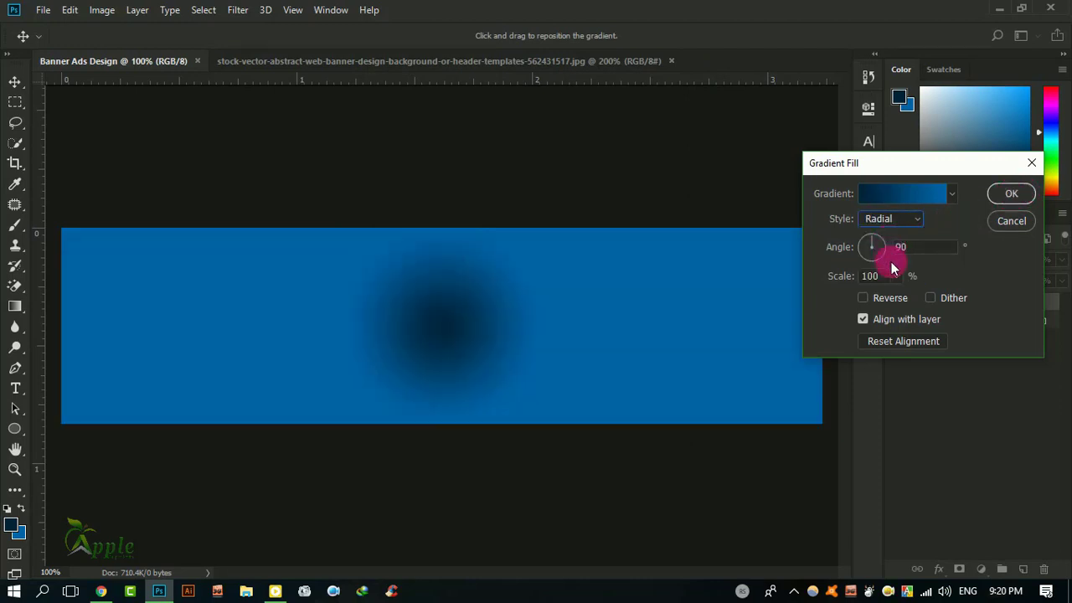
pyautogui.click(866, 297)
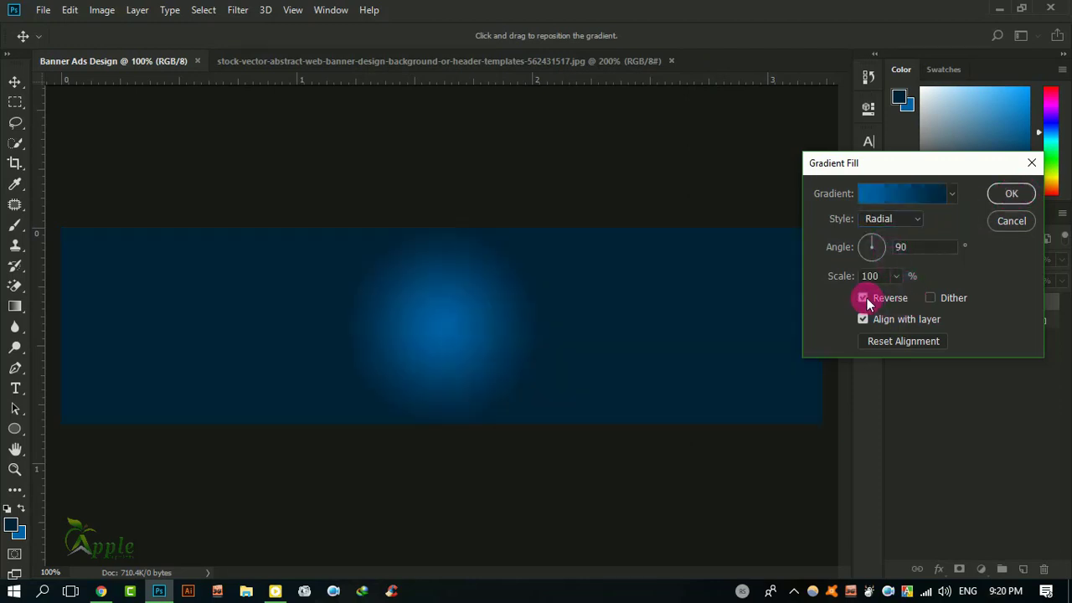
pyautogui.moveTo(899, 283); pyautogui.dragTo(911, 298)
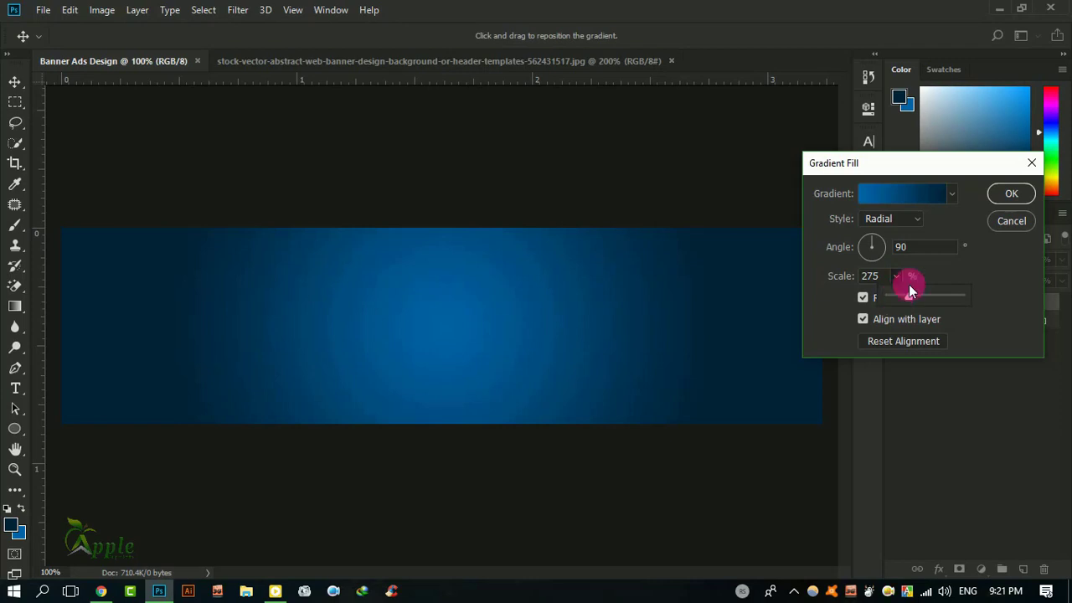
pyautogui.click(1008, 190)
pyautogui.click(898, 278)
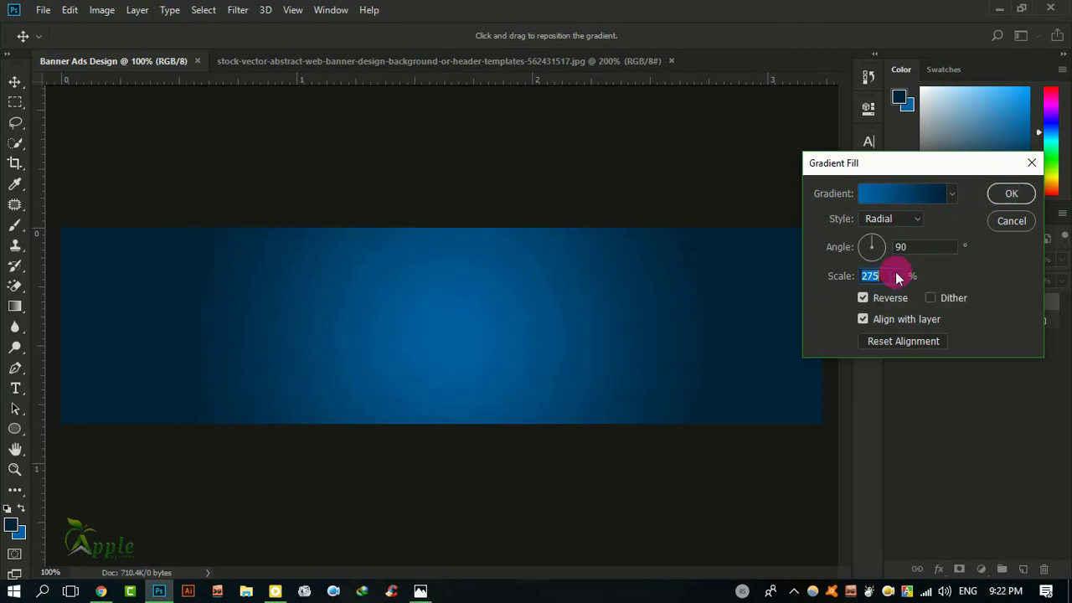
pyautogui.moveTo(895, 300); pyautogui.dragTo(893, 300)
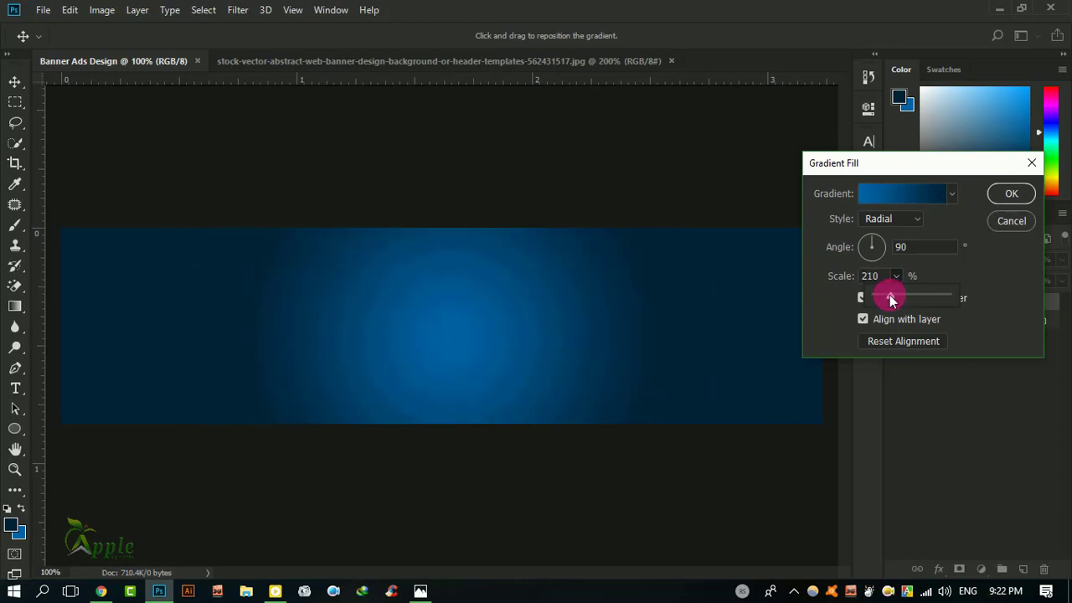
pyautogui.moveTo(893, 300); pyautogui.dragTo(901, 295)
pyautogui.click(1012, 193)
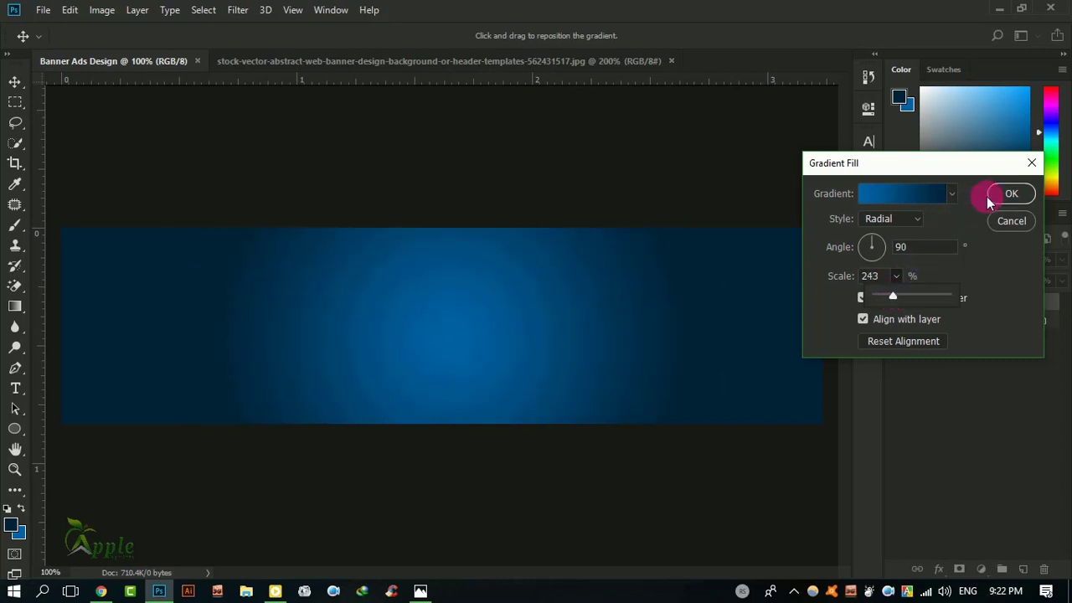
# Reopen the Gradient Fill 1 settings to review them, closing without changes.
pyautogui.click(480, 330)
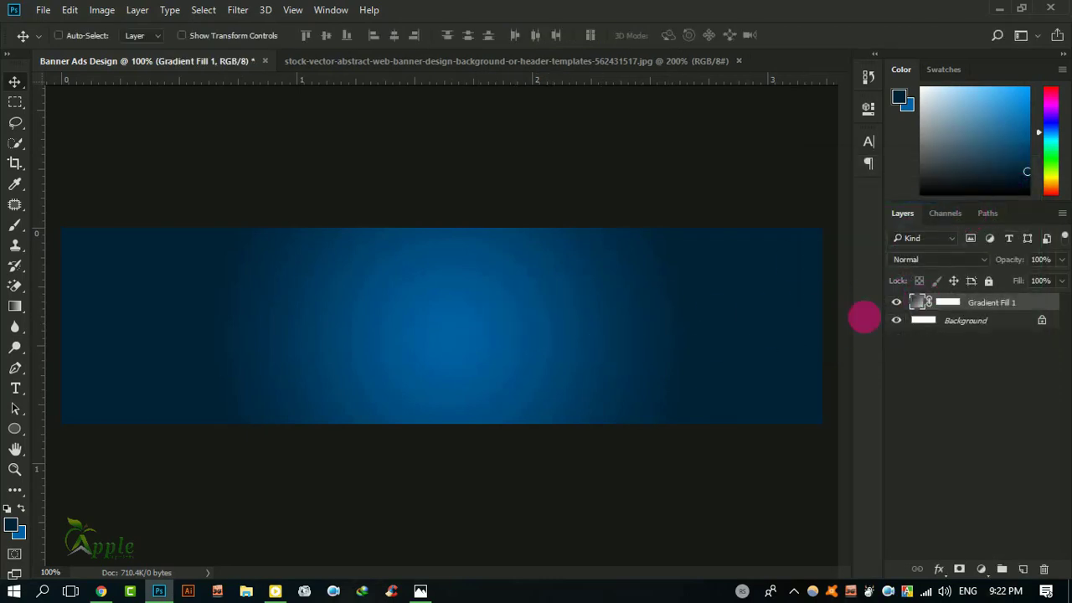
pyautogui.doubleClick(920, 303)
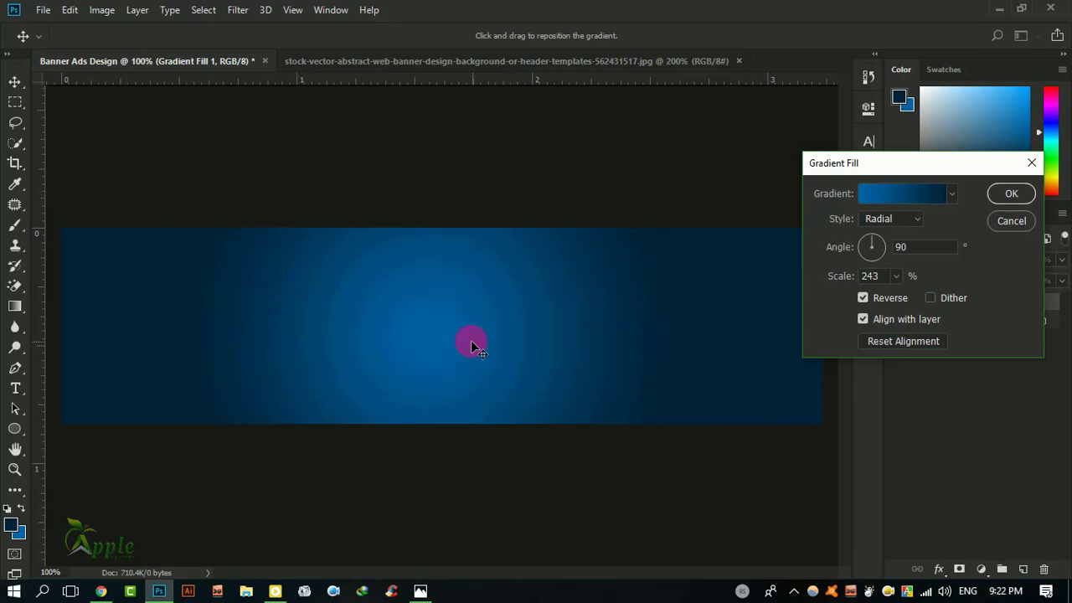
pyautogui.click(1011, 221)
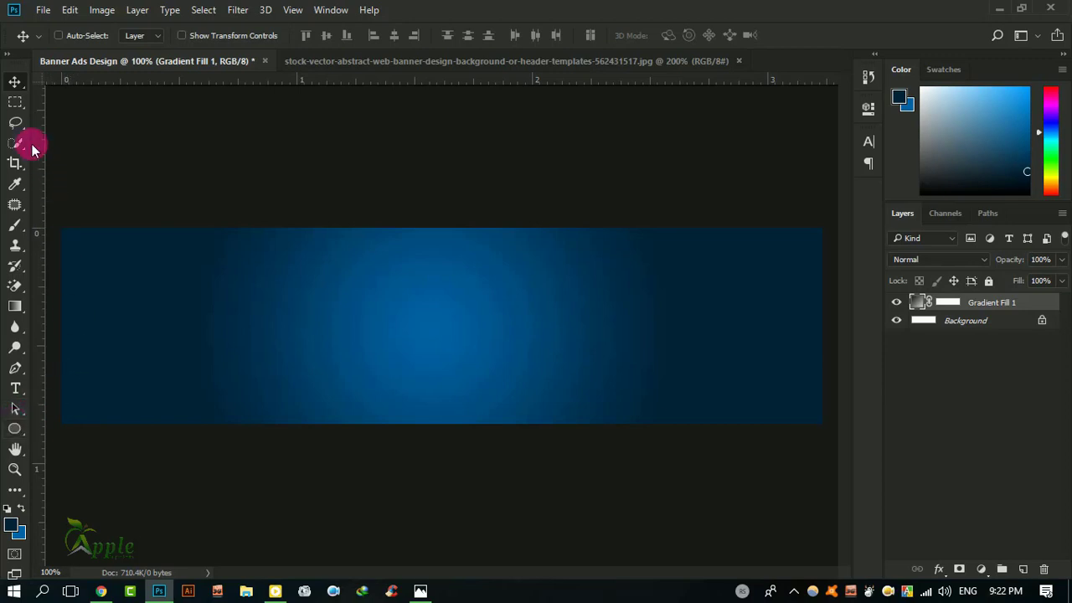
# Set the Pen tool to Shape mode and hide the gradient layer.
pyautogui.click(14, 369)
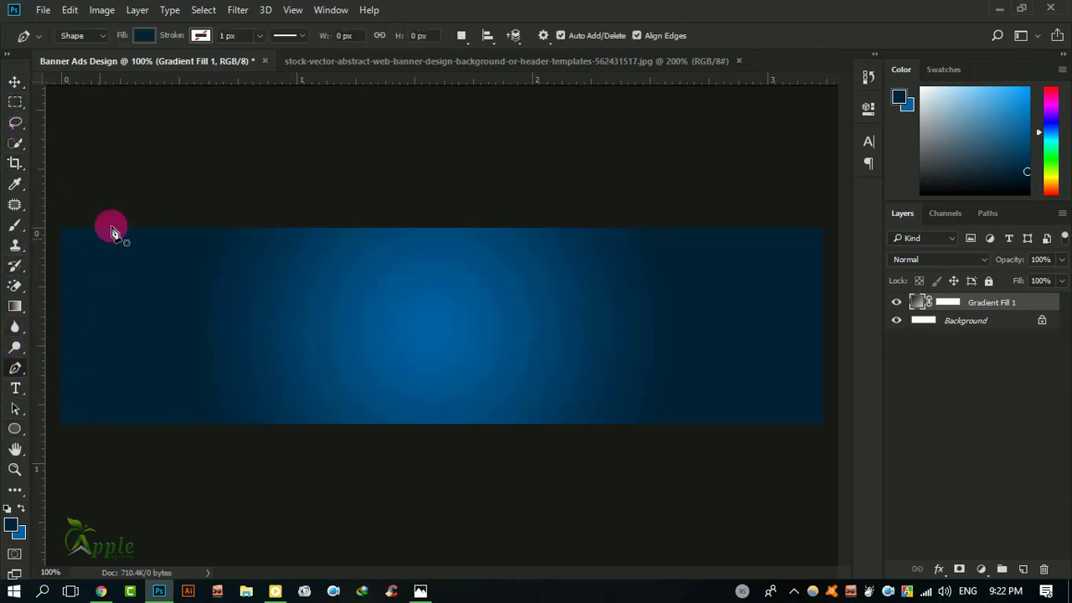
pyautogui.click(94, 37)
pyautogui.click(78, 52)
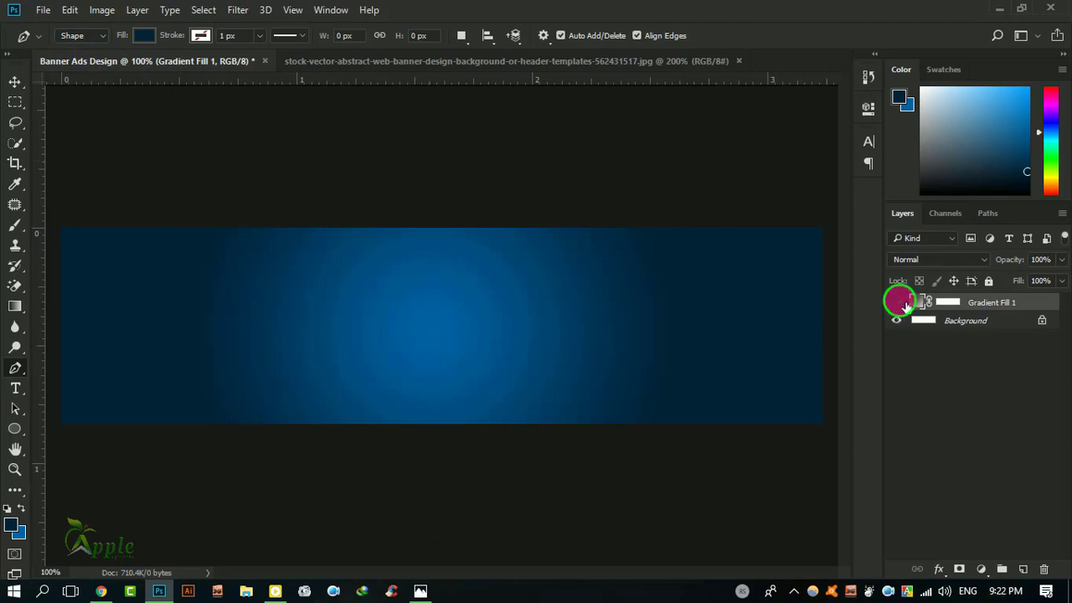
pyautogui.click(897, 303)
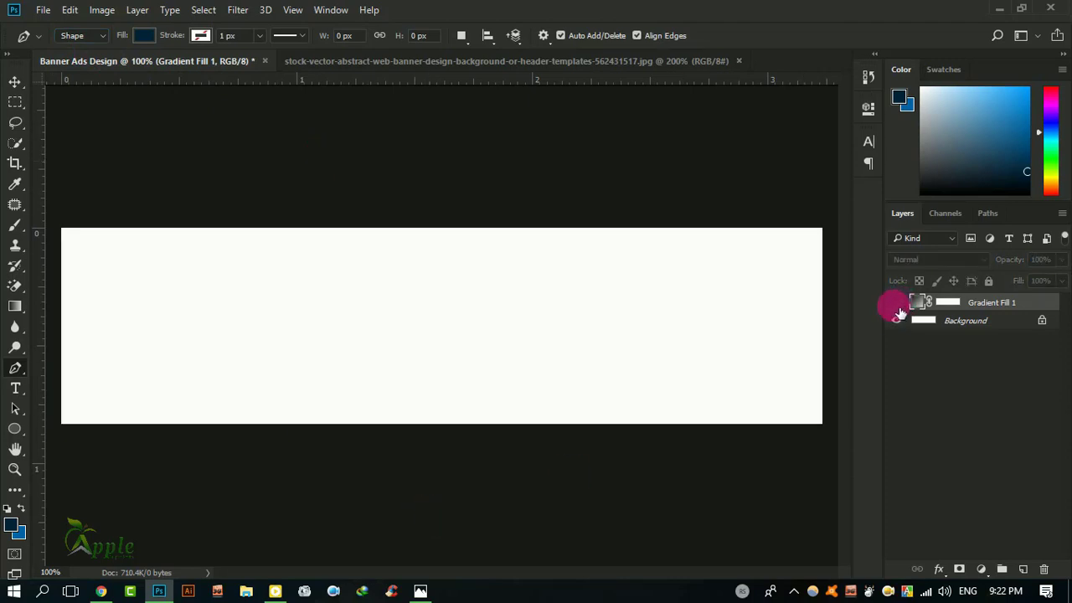
# Draw a four-point navy shape over the banner's left side with a slanted right edge.
pyautogui.click(498, 430)
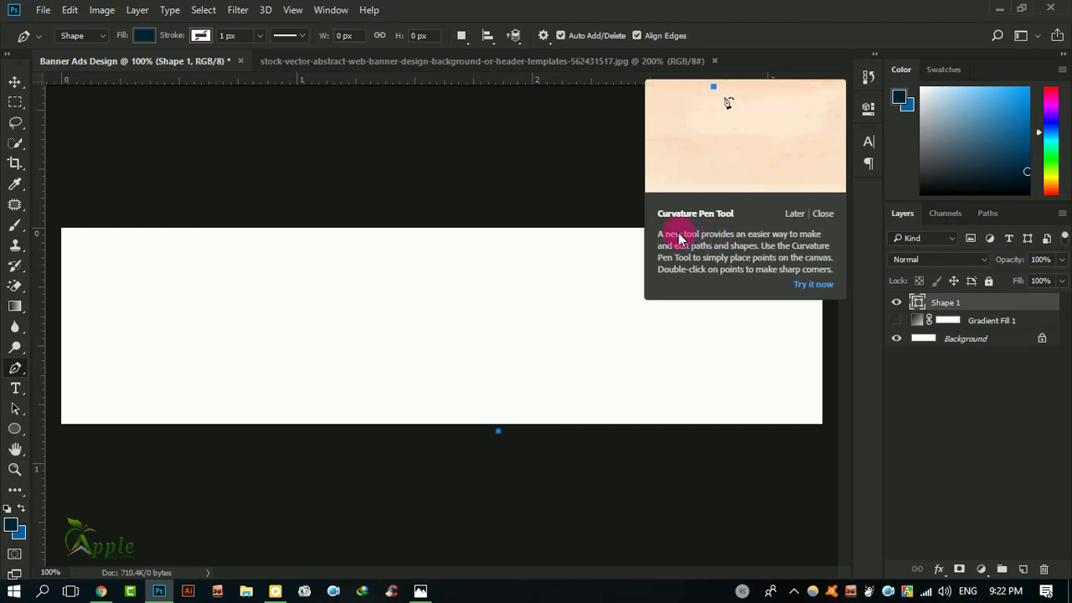
pyautogui.click(635, 219)
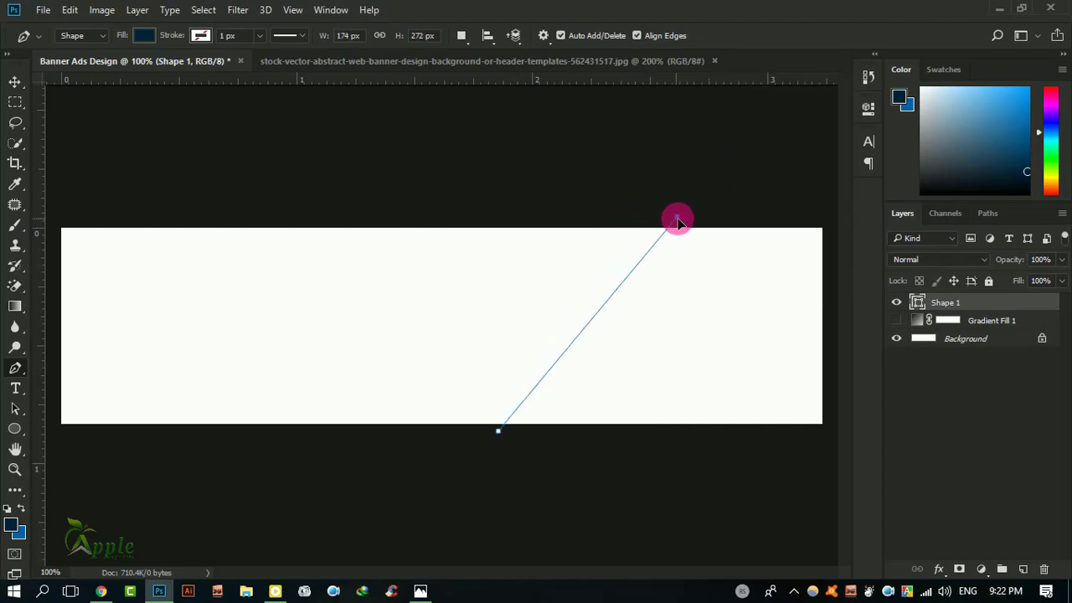
pyautogui.click(677, 217)
pyautogui.click(55, 212)
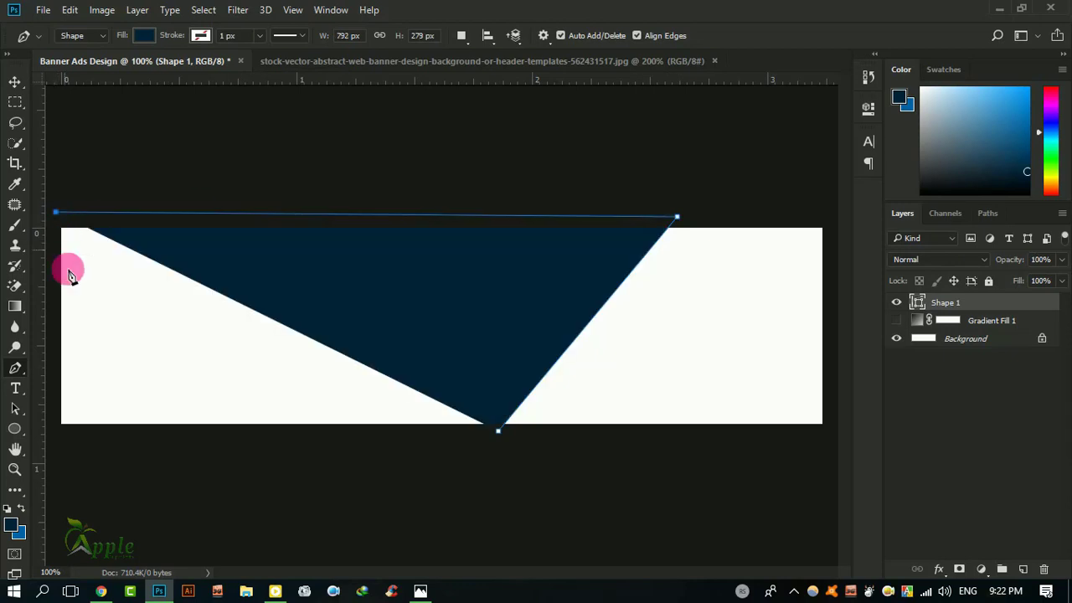
pyautogui.click(51, 436)
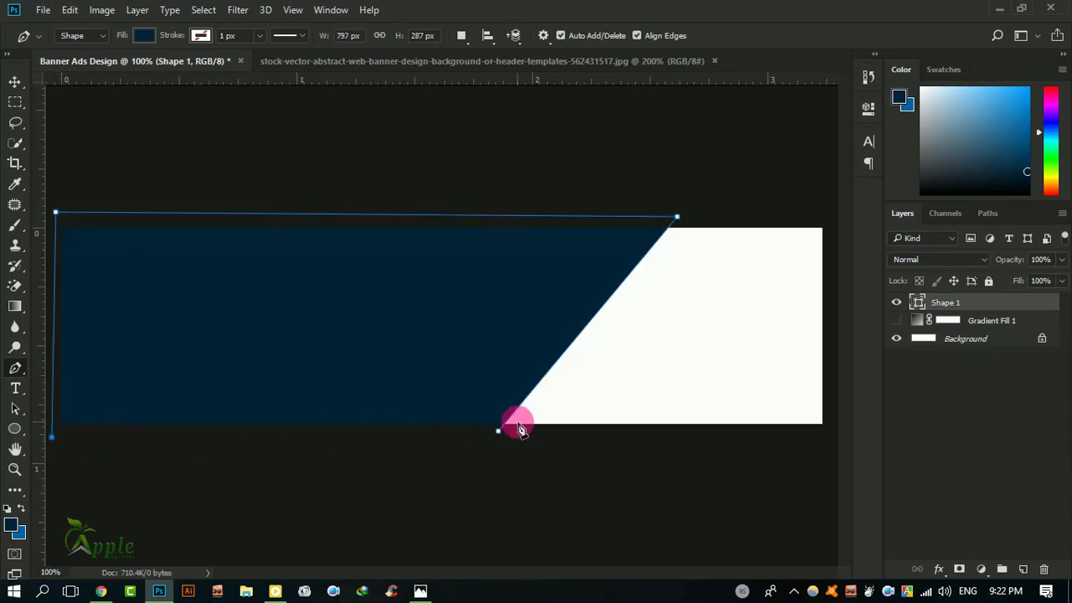
pyautogui.click(499, 431)
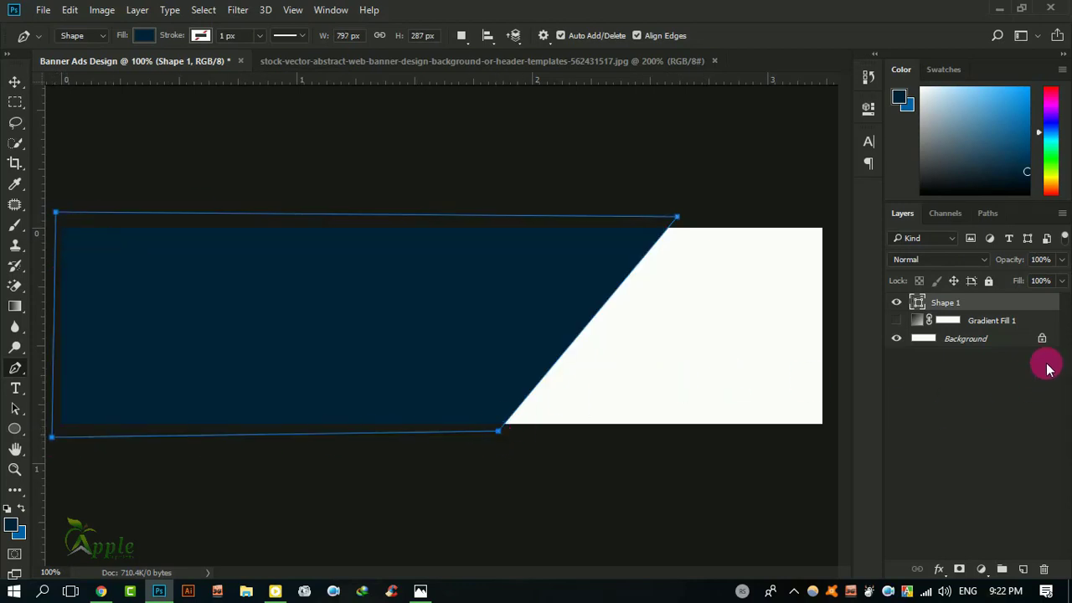
# Add a Foreground to Background Gradient Overlay to Shape 1.
pyautogui.doubleClick(1002, 304)
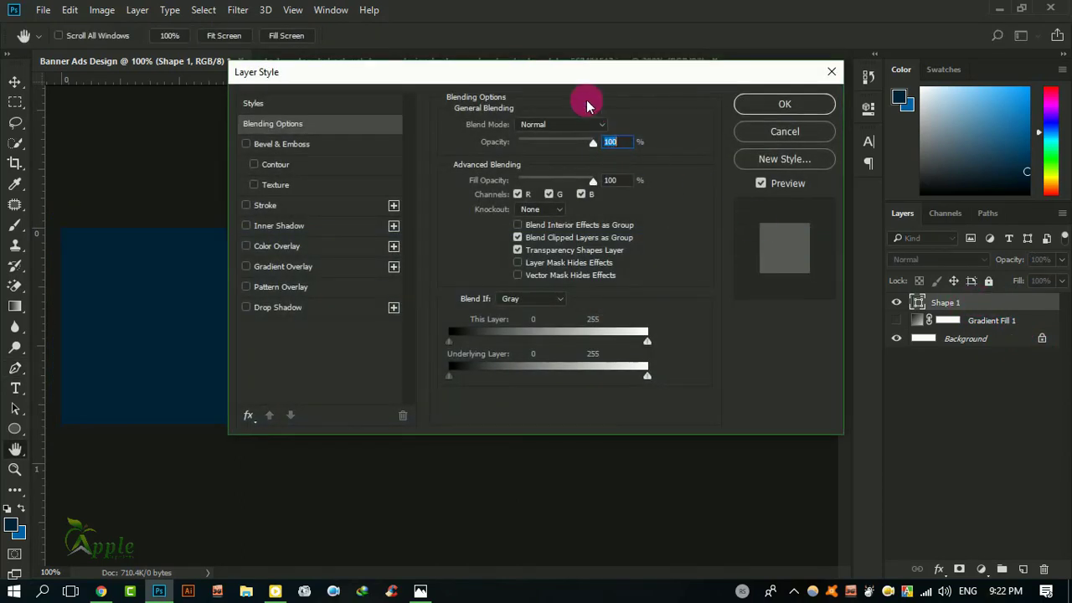
pyautogui.moveTo(582, 88); pyautogui.dragTo(949, 146)
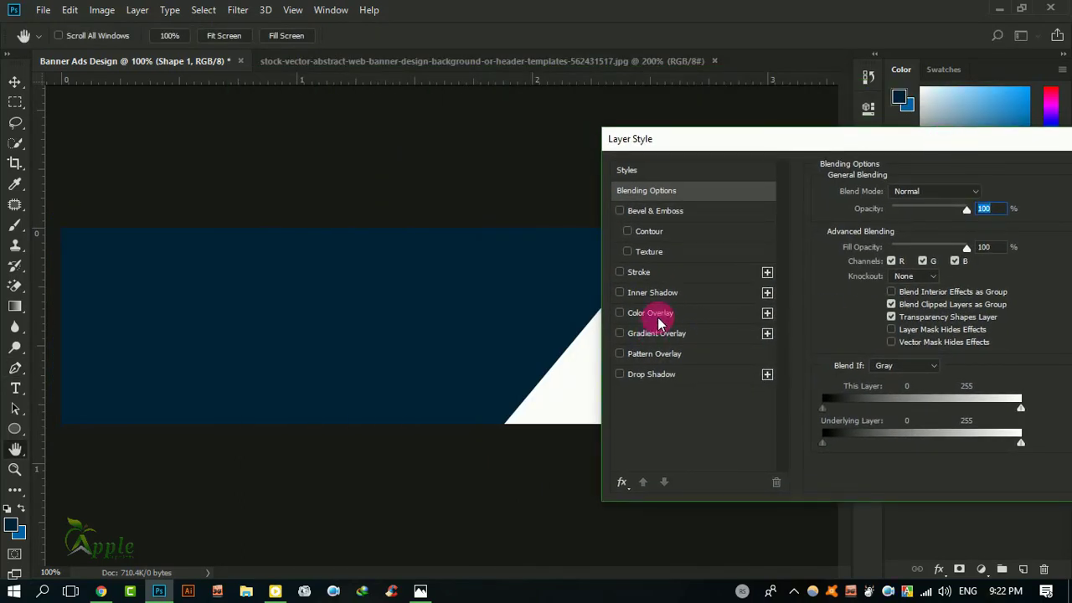
pyautogui.click(664, 335)
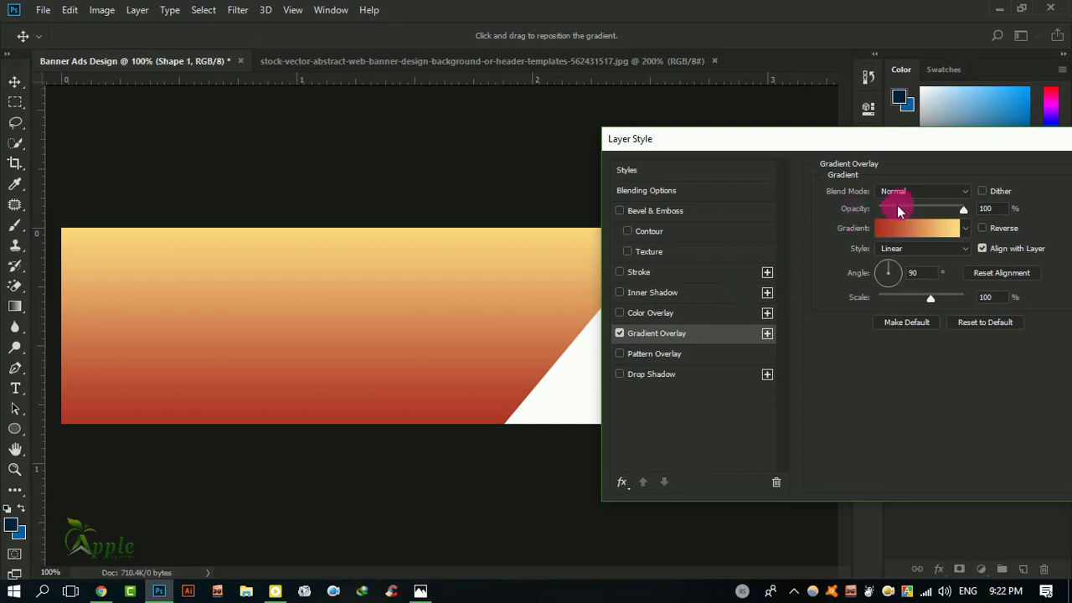
pyautogui.click(911, 231)
pyautogui.click(387, 119)
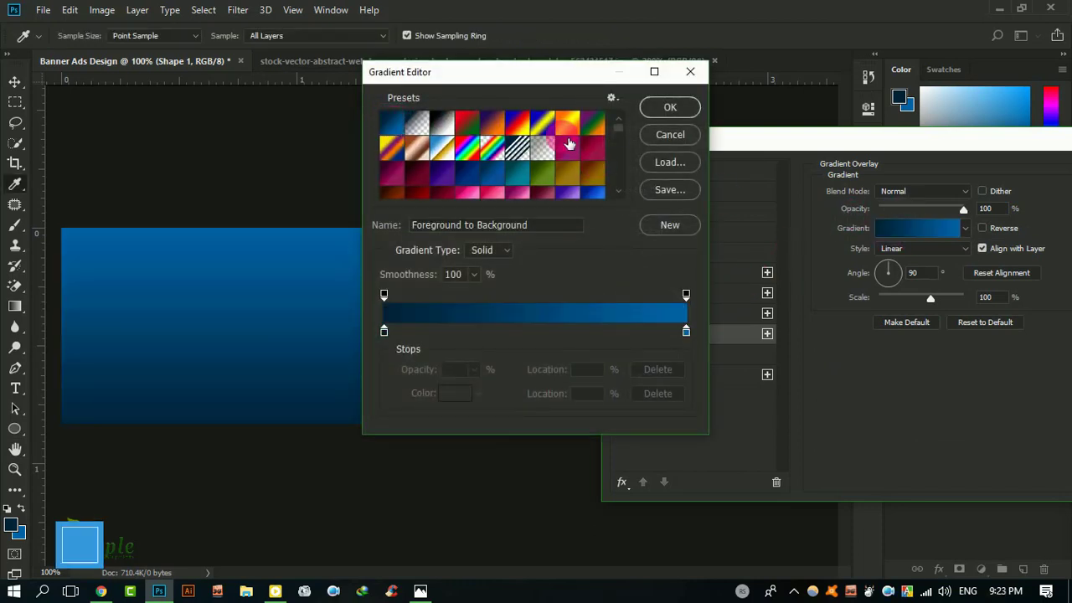
pyautogui.click(670, 111)
pyautogui.moveTo(888, 143); pyautogui.dragTo(835, 148)
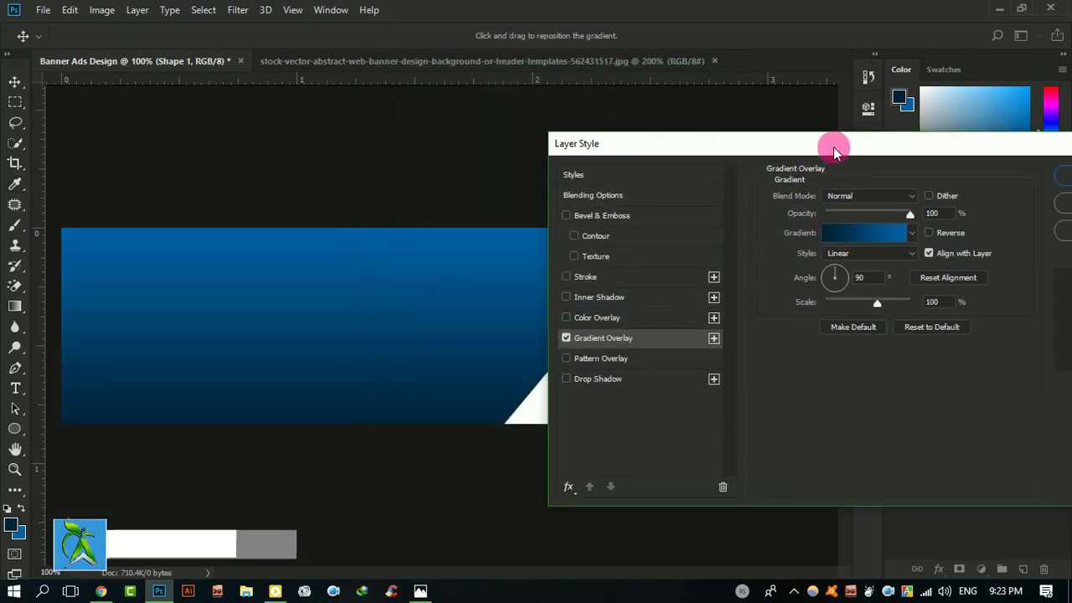
# Set the overlay to Normal blend, Radial style, reversed, at 150% scale, and apply it.
pyautogui.click(863, 198)
pyautogui.click(864, 207)
pyautogui.click(854, 253)
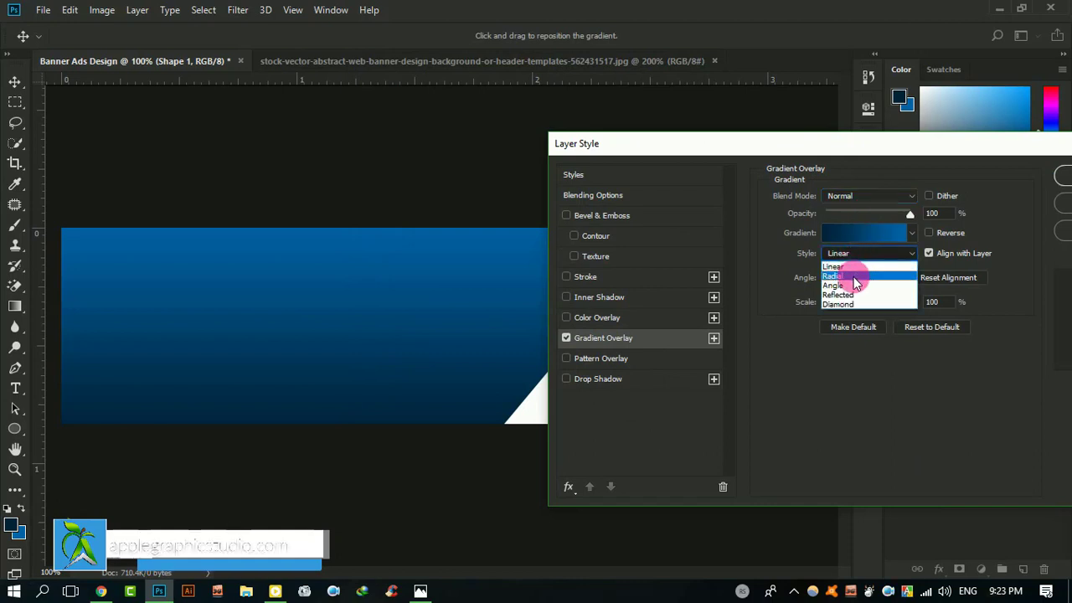
pyautogui.click(860, 284)
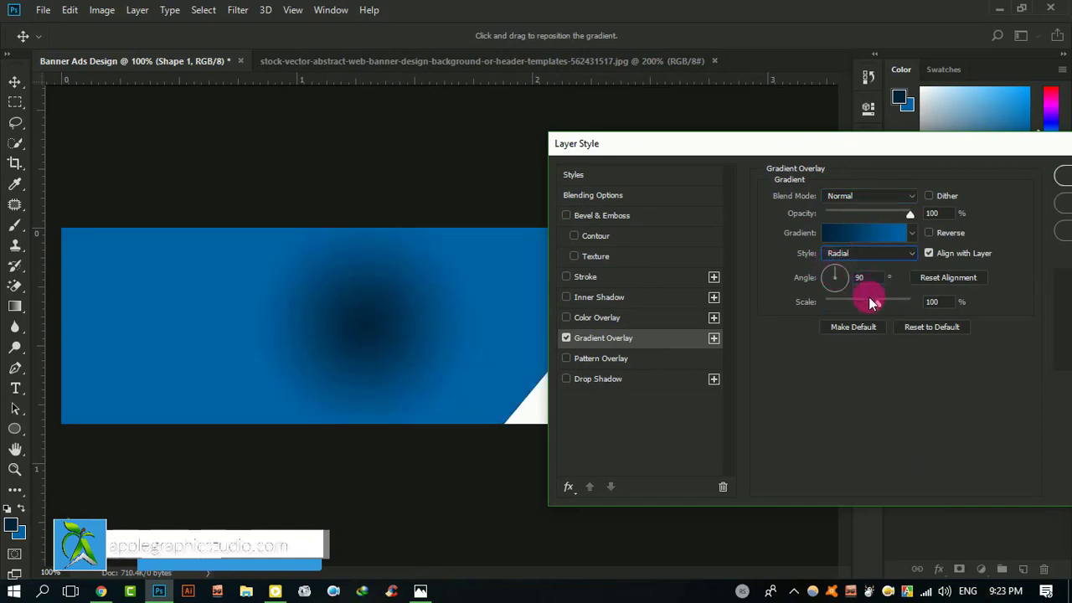
pyautogui.click(929, 232)
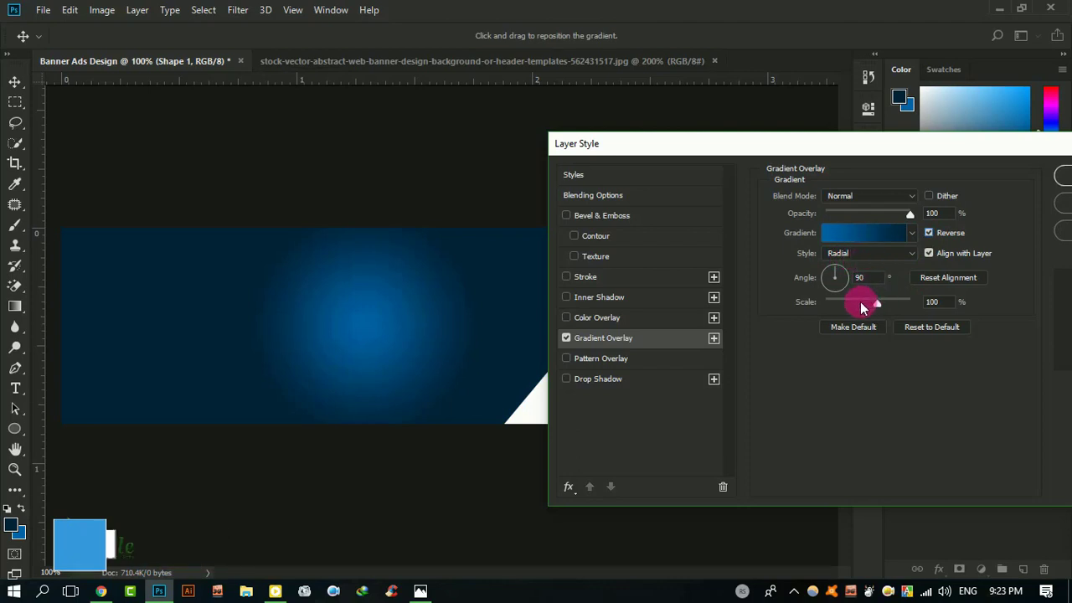
pyautogui.moveTo(860, 307)
pyautogui.mouseDown()
pyautogui.moveTo(850, 303)
pyautogui.moveTo(919, 302)
pyautogui.mouseUp()
pyautogui.moveTo(418, 285); pyautogui.dragTo(478, 287)
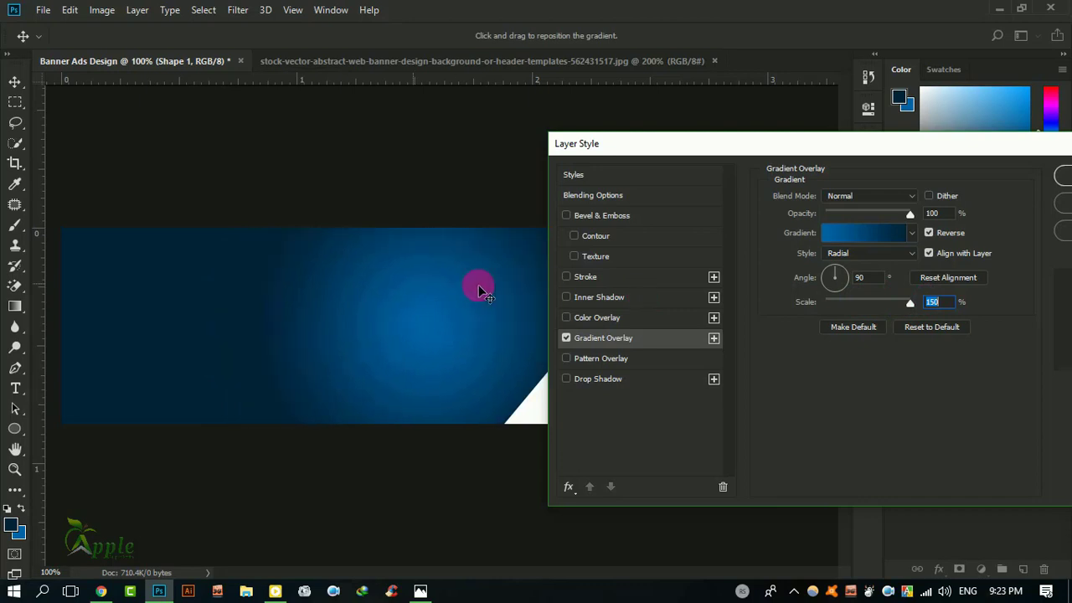
pyautogui.moveTo(922, 144); pyautogui.dragTo(1058, 334)
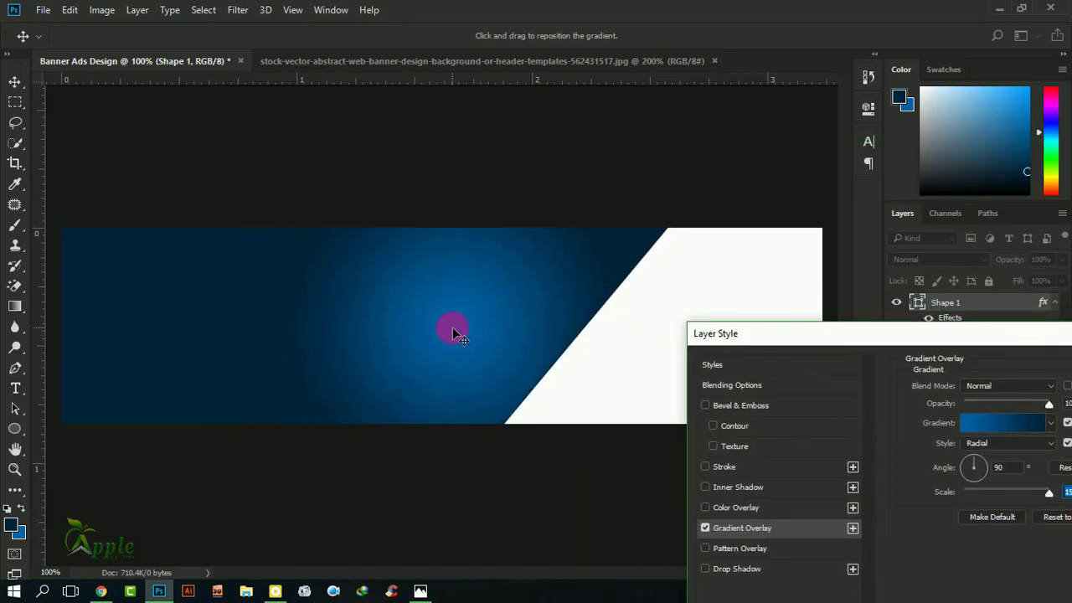
pyautogui.moveTo(930, 335); pyautogui.dragTo(699, 335)
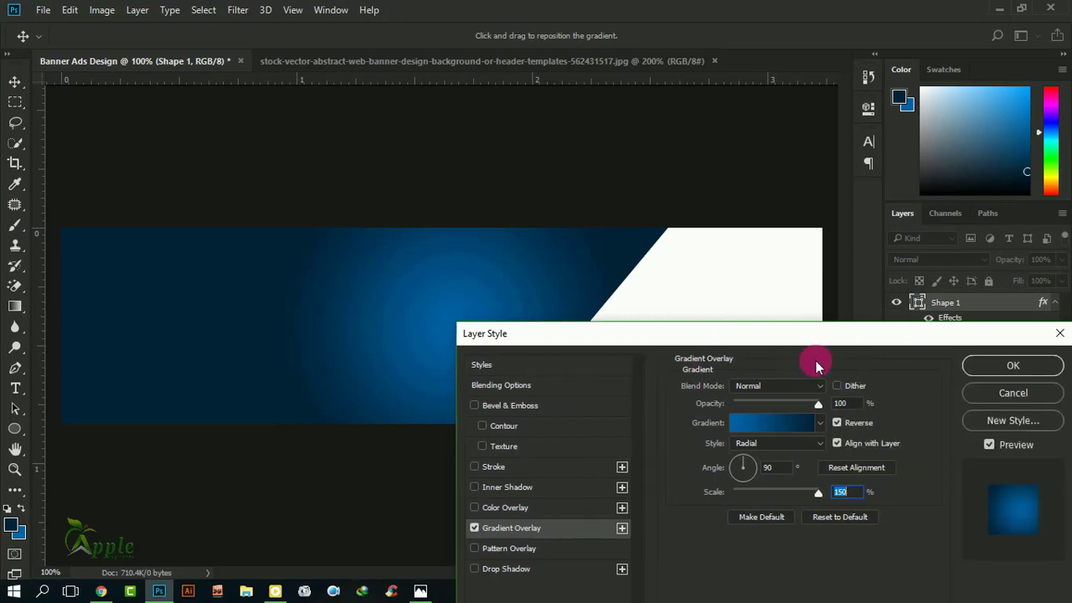
pyautogui.click(1009, 371)
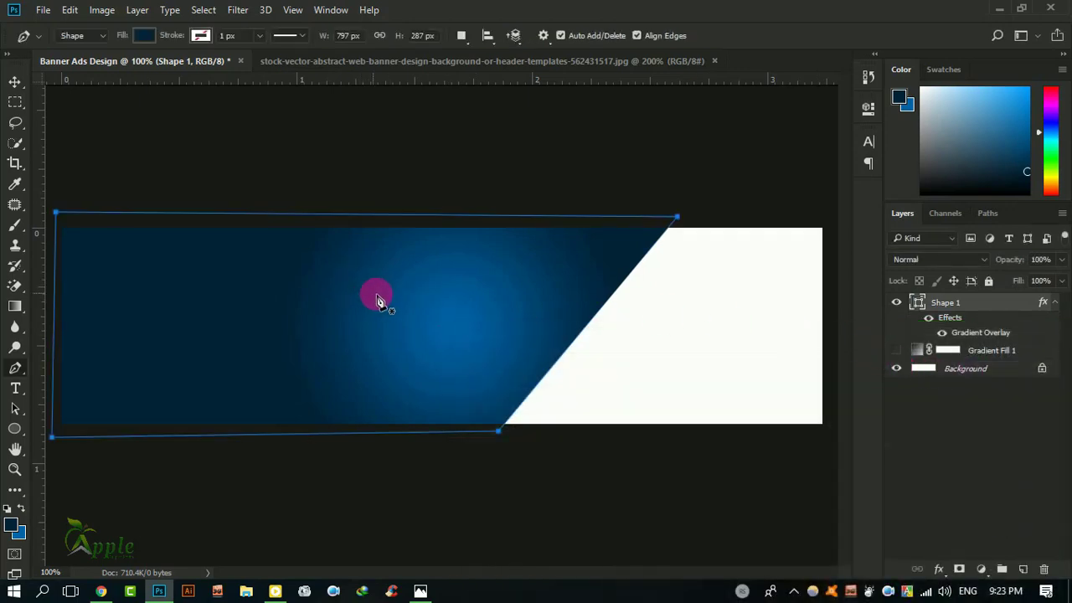
# Nudge the navy shape slightly left and duplicate the Shape 1 layer.
pyautogui.click(399, 297)
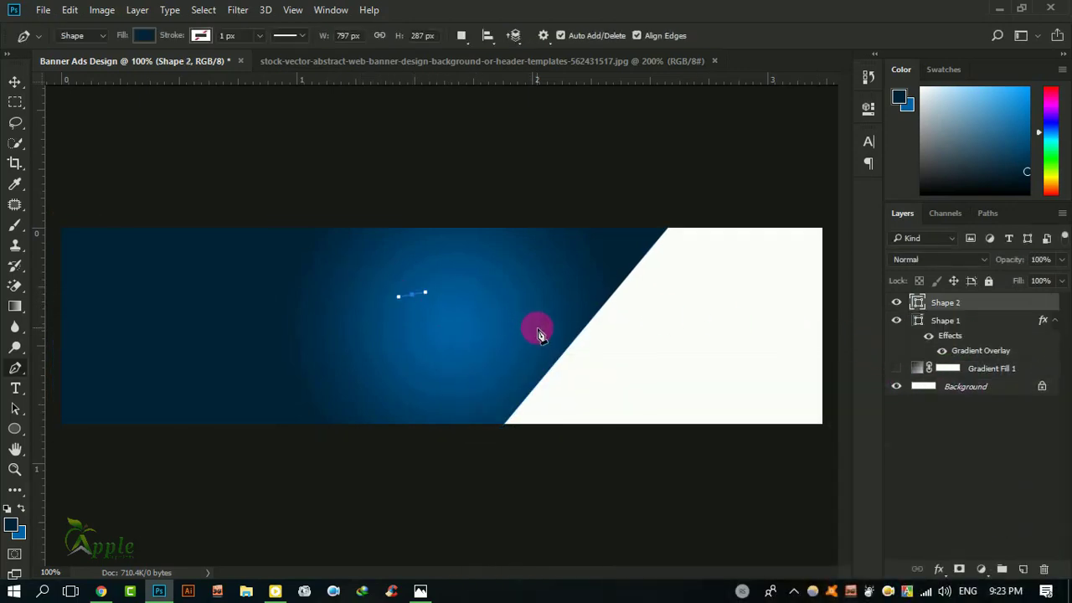
pyautogui.hotkey('ctrl', 'z')
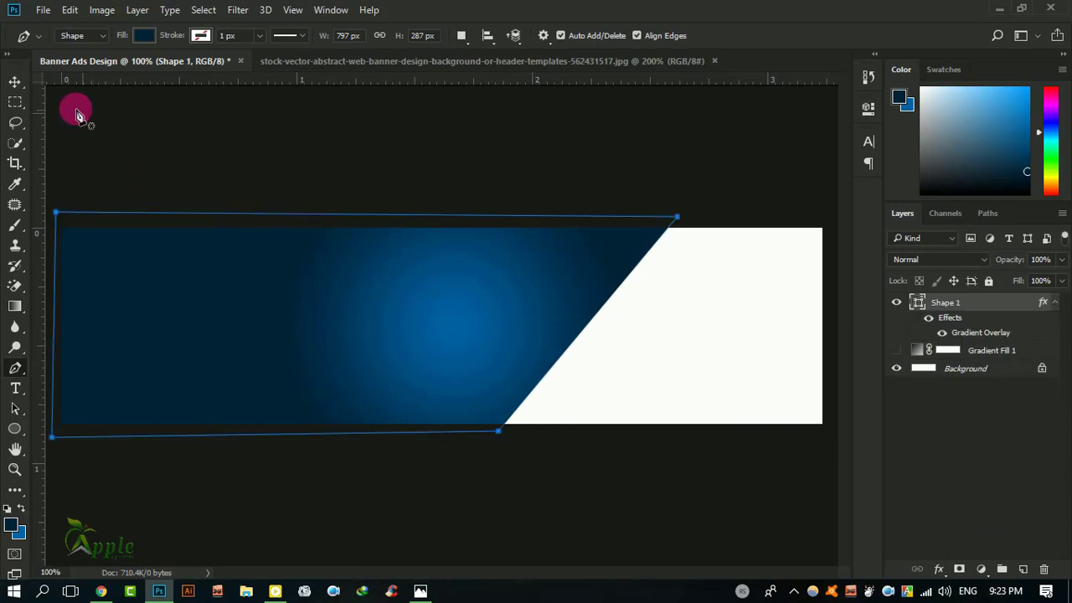
pyautogui.click(15, 82)
pyautogui.moveTo(461, 321)
pyautogui.mouseDown()
pyautogui.moveTo(448, 327)
pyautogui.moveTo(462, 334)
pyautogui.moveTo(521, 307)
pyautogui.mouseUp()
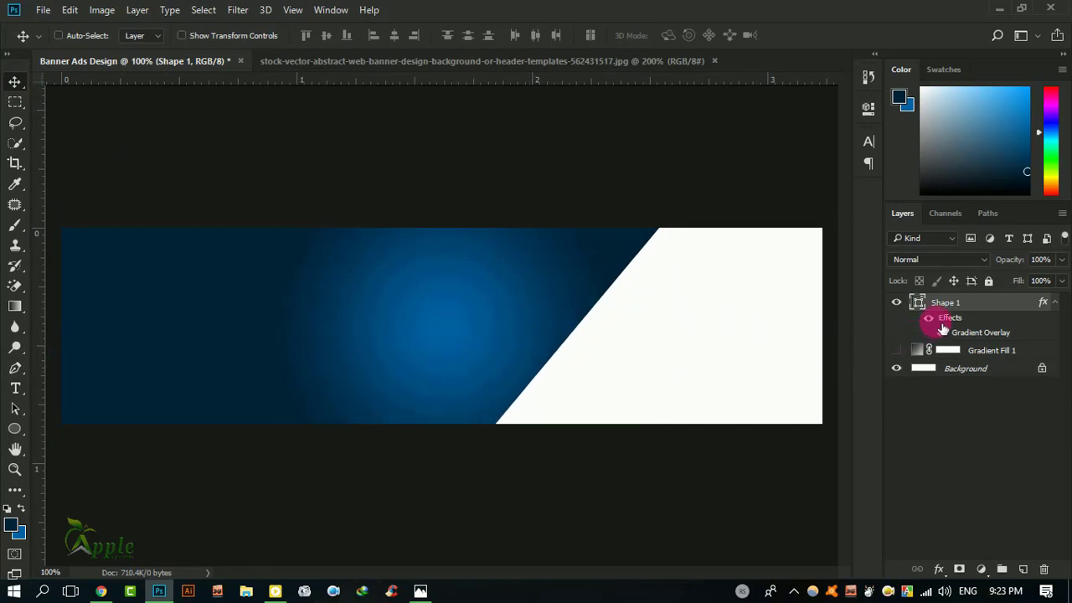
pyautogui.click(1053, 307)
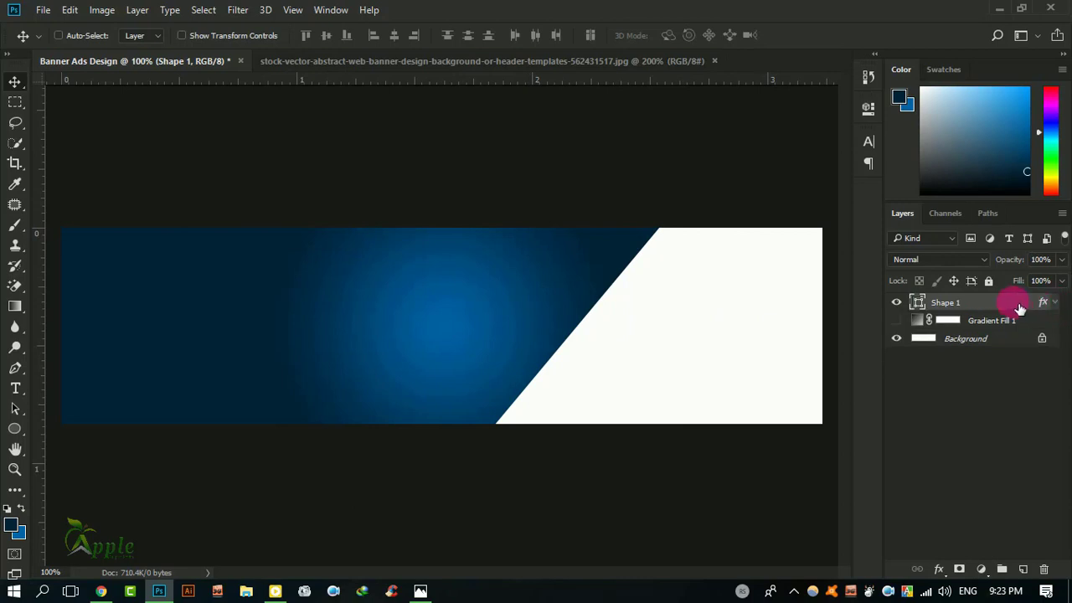
pyautogui.moveTo(1019, 308)
pyautogui.mouseDown()
pyautogui.moveTo(1037, 568)
pyautogui.moveTo(1026, 570)
pyautogui.mouseUp()
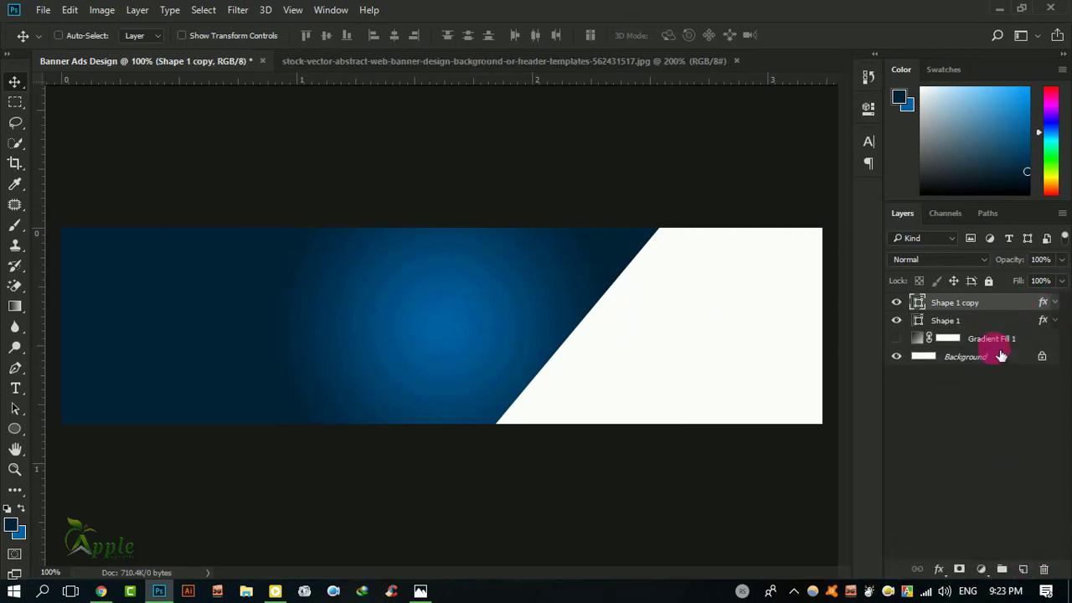
# Enlarge the original Shape 1 to about 114% with Free Transform.
pyautogui.click(979, 322)
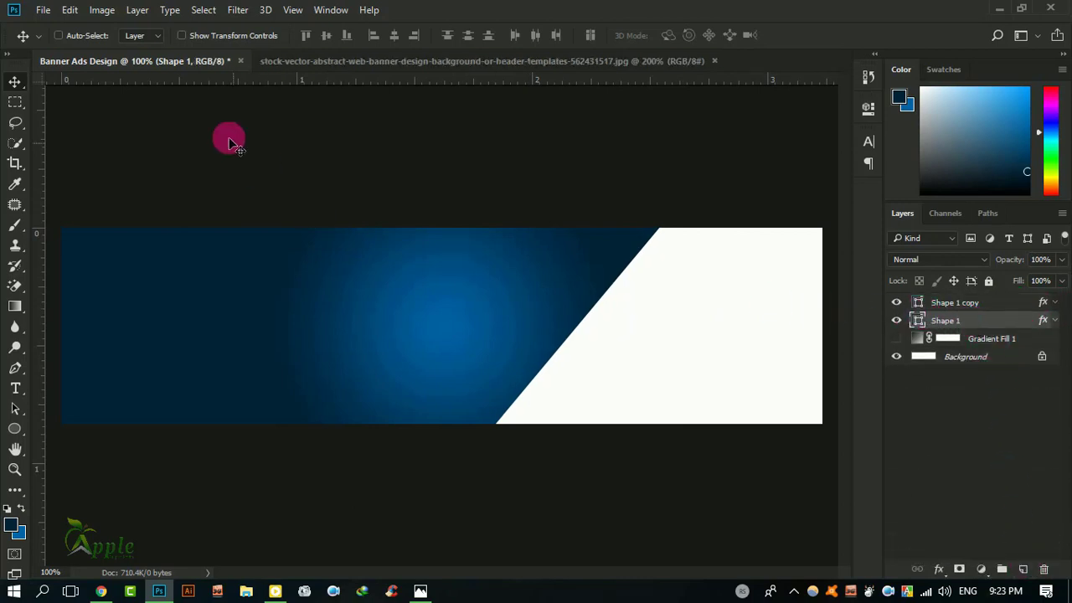
pyautogui.click(70, 12)
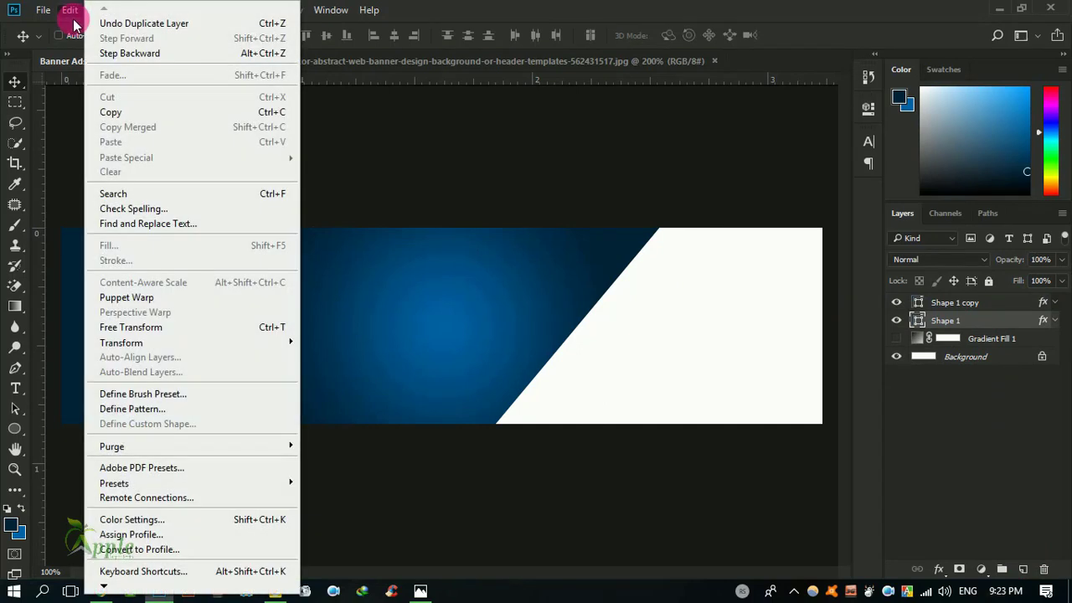
pyautogui.click(125, 327)
pyautogui.moveTo(668, 437); pyautogui.dragTo(714, 468)
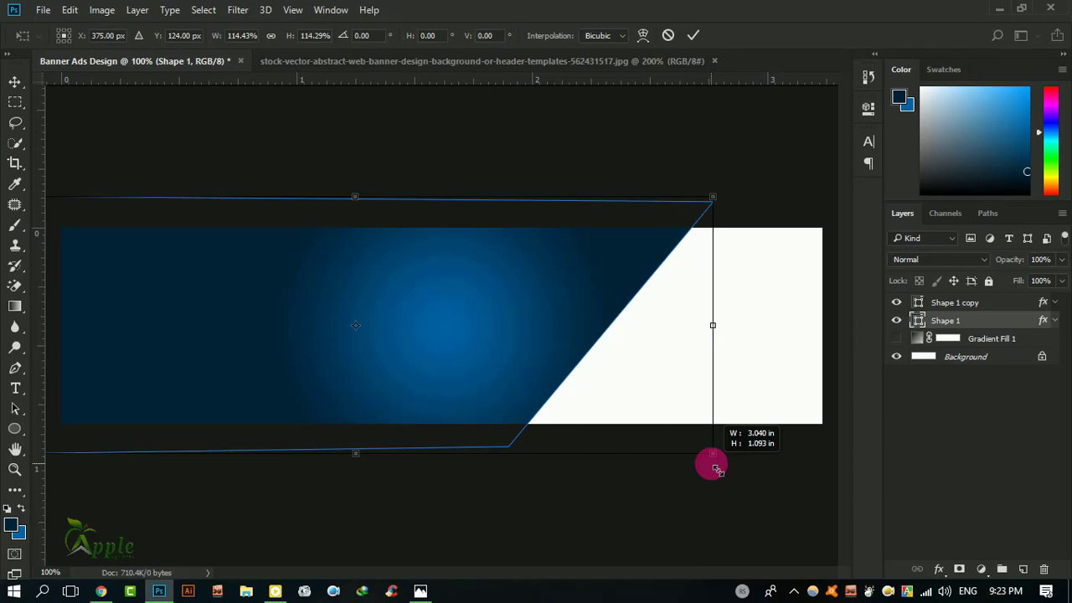
pyautogui.click(693, 35)
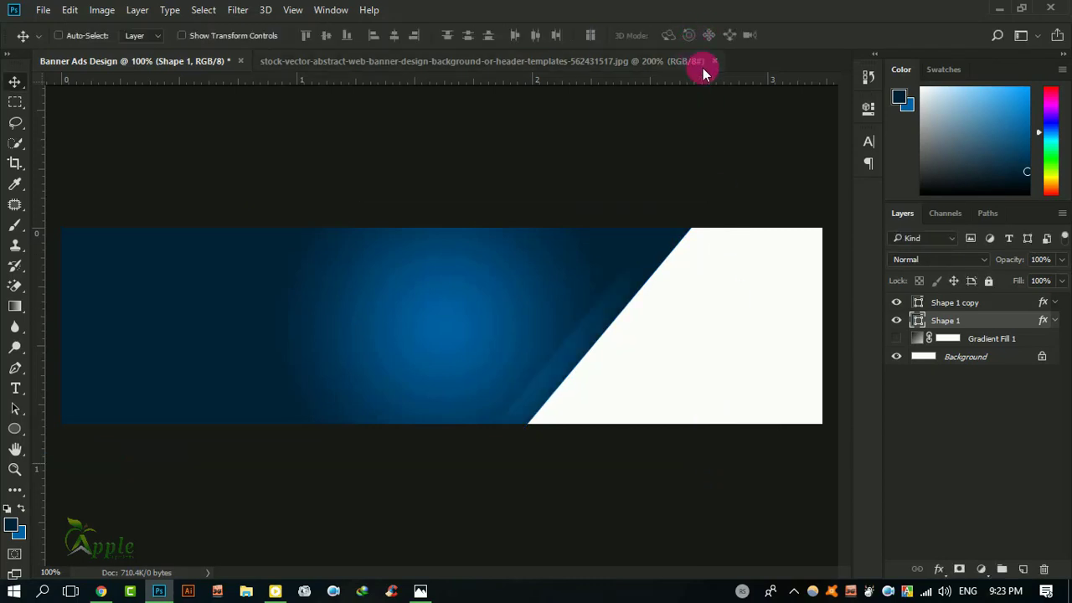
# Show Gradient Fill 1, move it above Shape 1, and clip it to Shape 1.
pyautogui.click(618, 307)
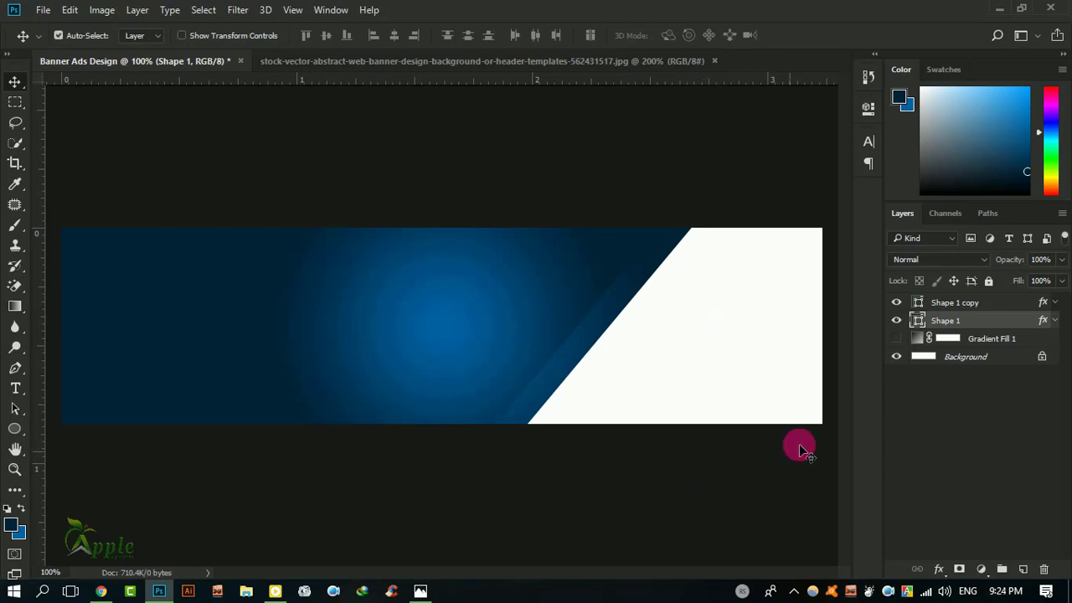
pyautogui.moveTo(948, 338); pyautogui.dragTo(968, 324)
pyautogui.click(951, 323)
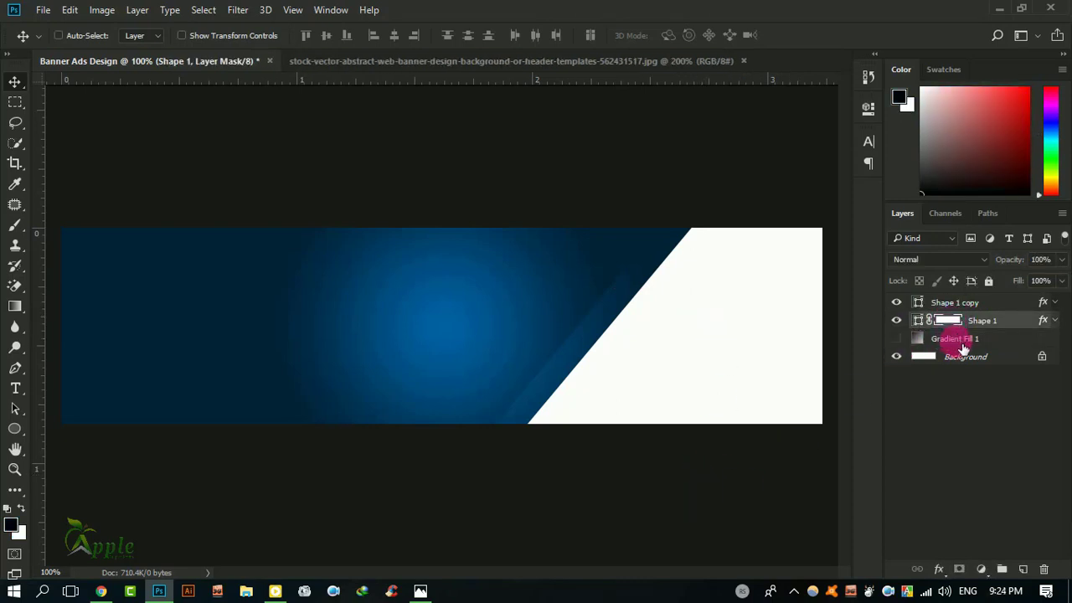
pyautogui.click(947, 342)
pyautogui.click(898, 339)
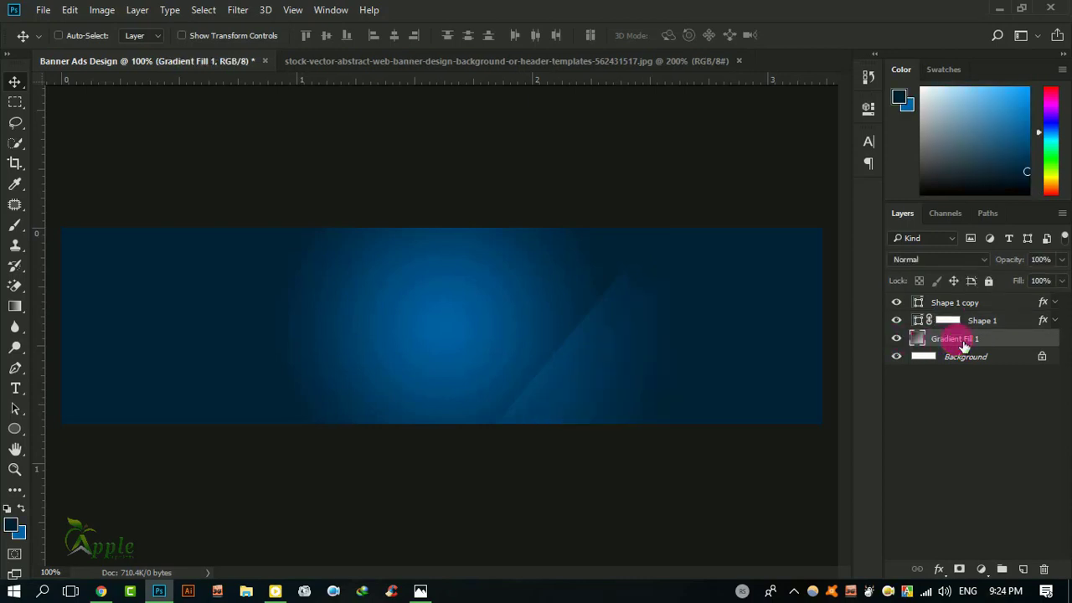
pyautogui.moveTo(989, 345); pyautogui.dragTo(980, 323)
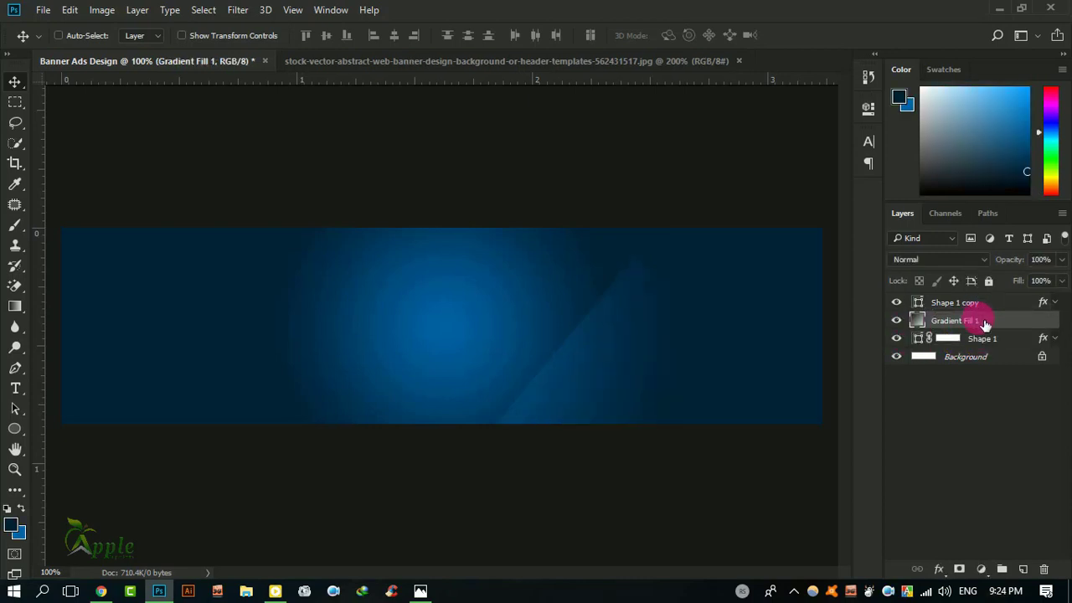
pyautogui.rightClick(978, 319)
pyautogui.click(695, 369)
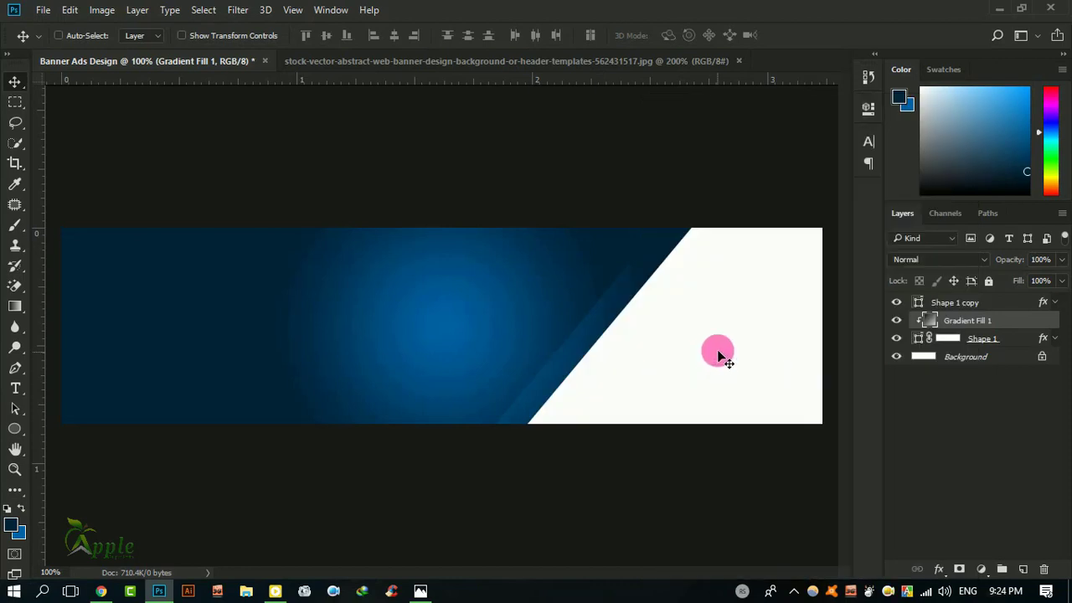
# Reposition the clipped gradient, group it with Shape 1 as Group 1, and nudge the group.
pyautogui.moveTo(625, 300); pyautogui.dragTo(700, 323)
pyautogui.moveTo(597, 336); pyautogui.dragTo(578, 334)
pyautogui.moveTo(672, 325); pyautogui.dragTo(648, 319)
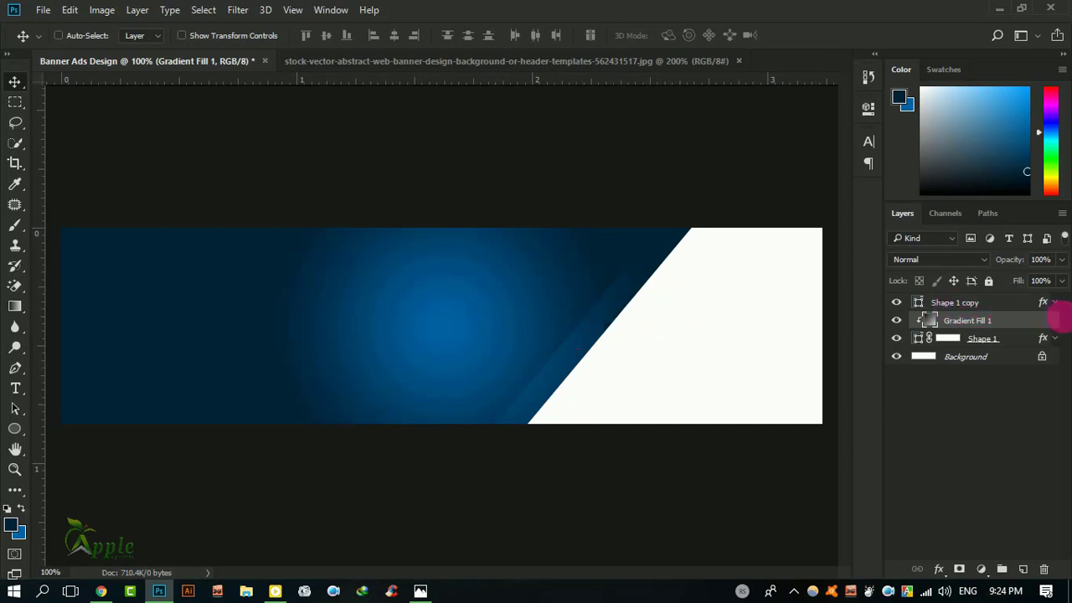
pyautogui.click(990, 408)
pyautogui.click(1003, 570)
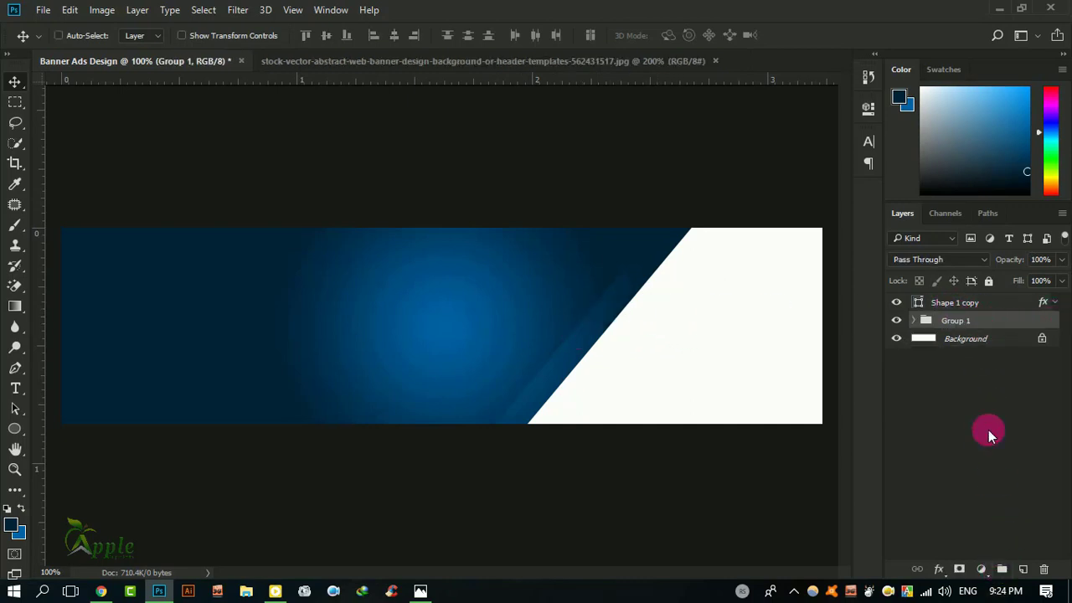
pyautogui.moveTo(751, 309); pyautogui.dragTo(687, 306)
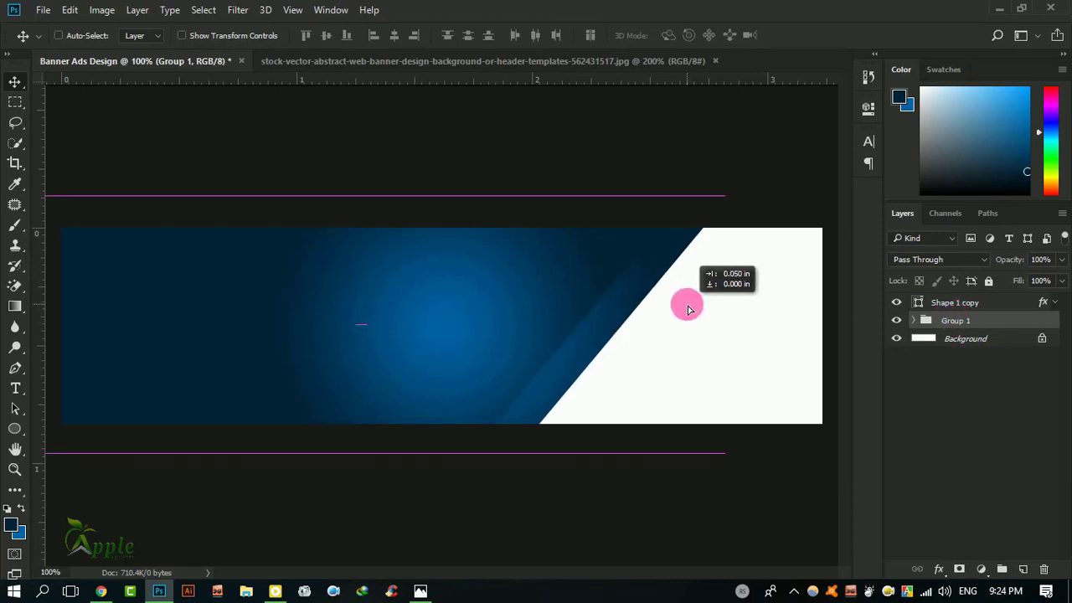
# Add a Drop Shadow to Shape 1 copy at 73% opacity, 13 px distance, 5% spread, 16 px size.
pyautogui.click(993, 302)
pyautogui.click(1055, 302)
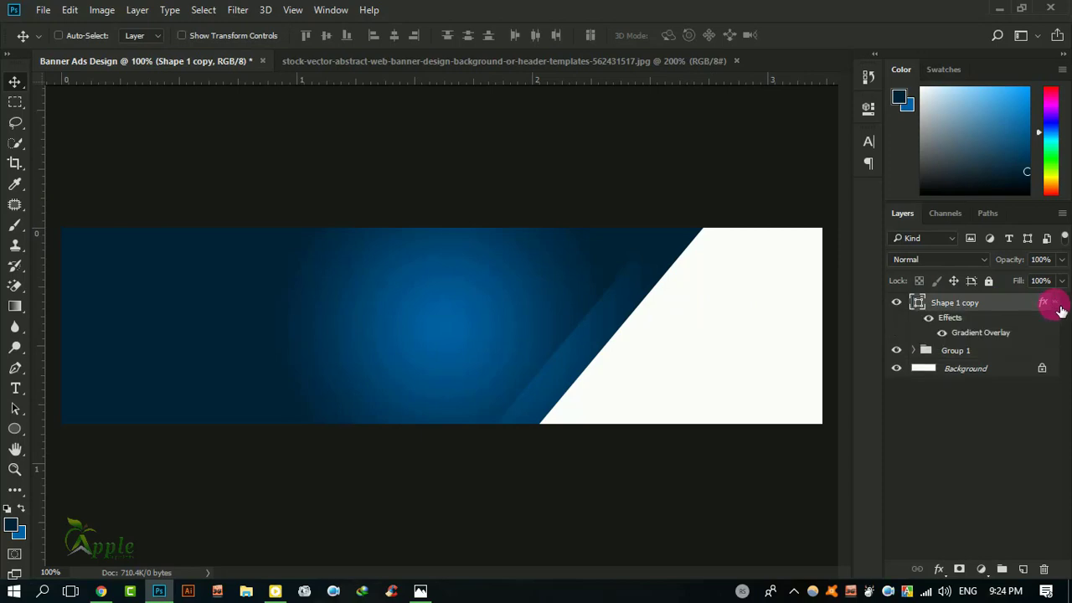
pyautogui.doubleClick(994, 337)
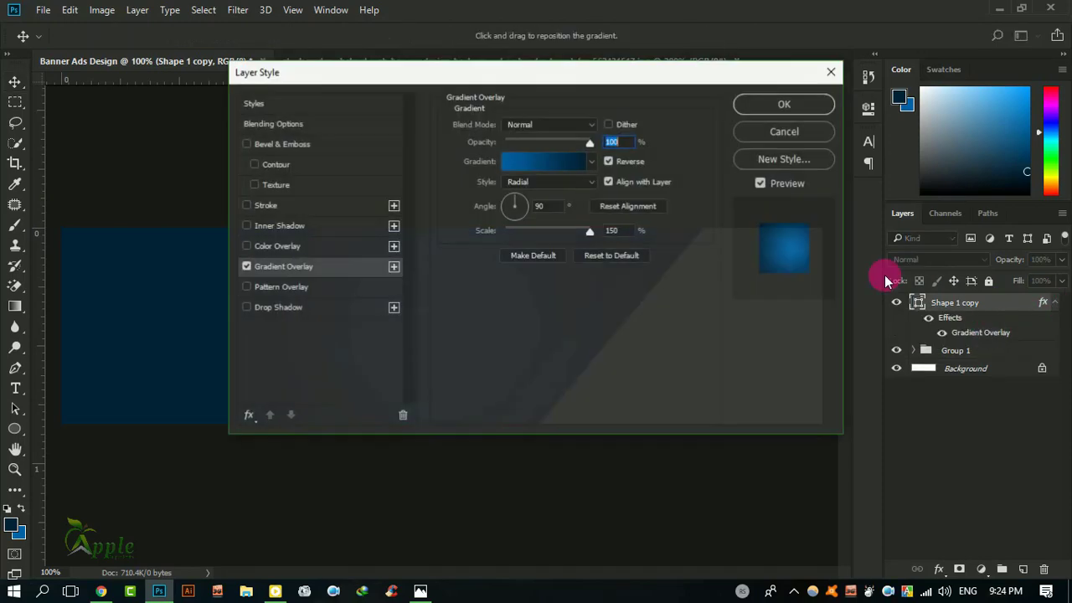
pyautogui.moveTo(515, 90); pyautogui.dragTo(1045, 117)
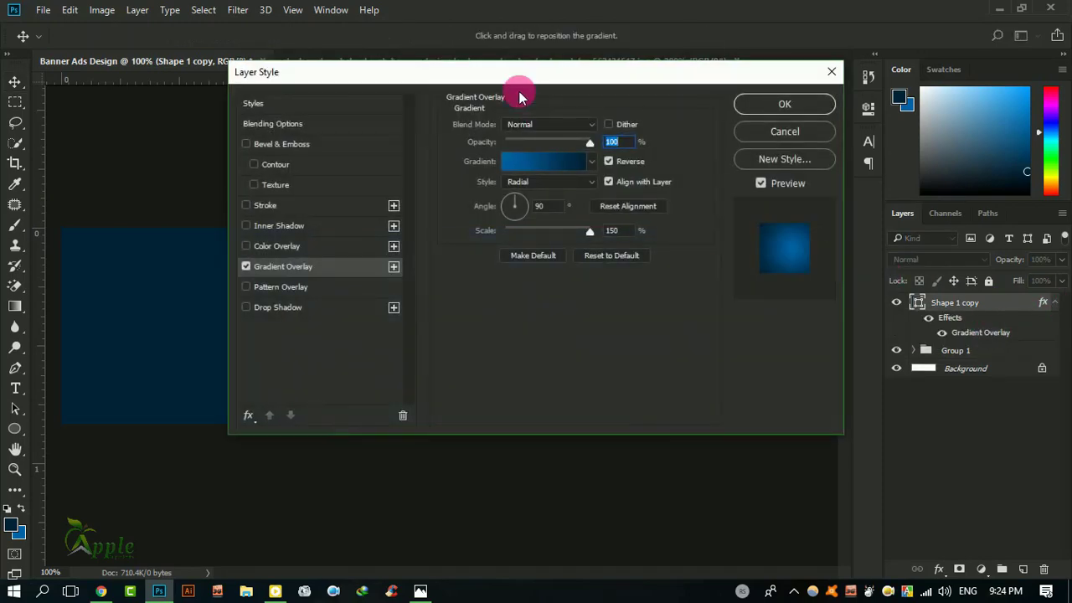
pyautogui.click(1053, 163)
pyautogui.click(809, 344)
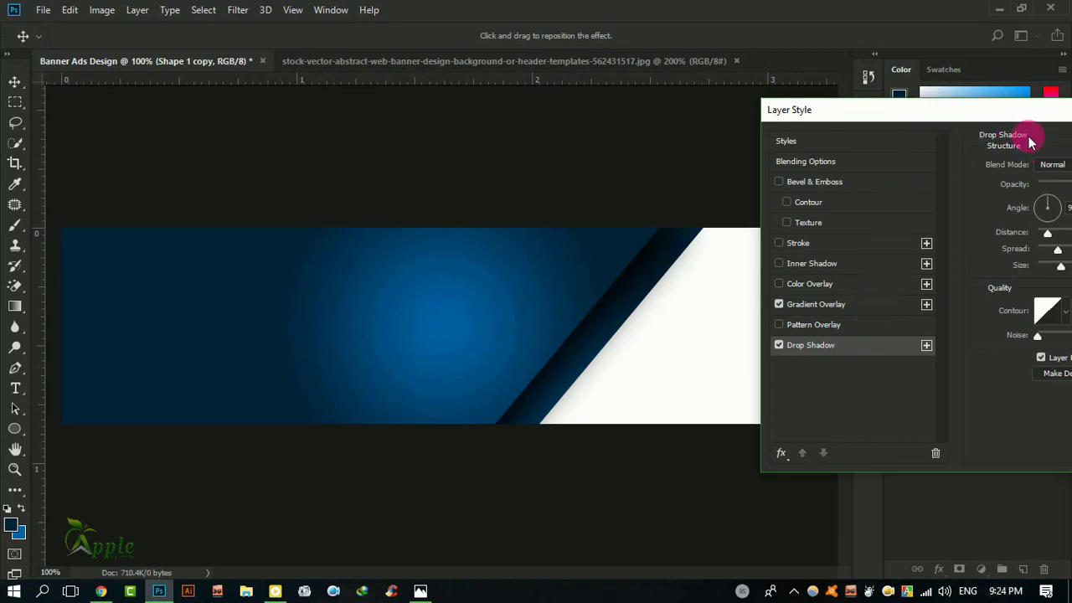
pyautogui.moveTo(1009, 120); pyautogui.dragTo(984, 153)
pyautogui.moveTo(1017, 266)
pyautogui.mouseDown()
pyautogui.moveTo(997, 274)
pyautogui.moveTo(1010, 254)
pyautogui.mouseUp()
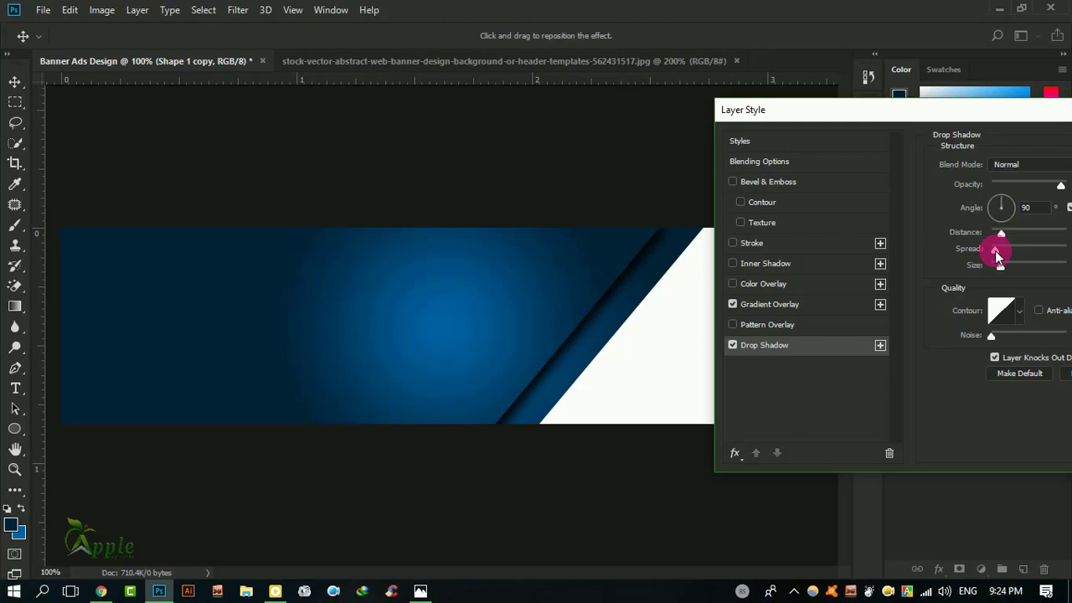
pyautogui.moveTo(1061, 186); pyautogui.dragTo(1043, 191)
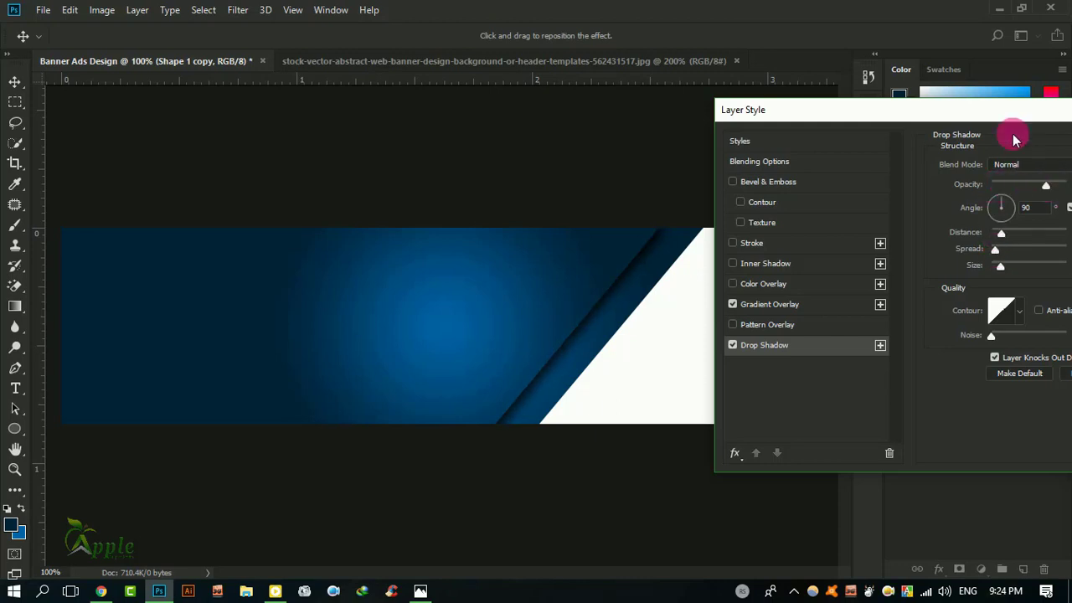
pyautogui.moveTo(1056, 117); pyautogui.dragTo(680, 283)
pyautogui.click(849, 335)
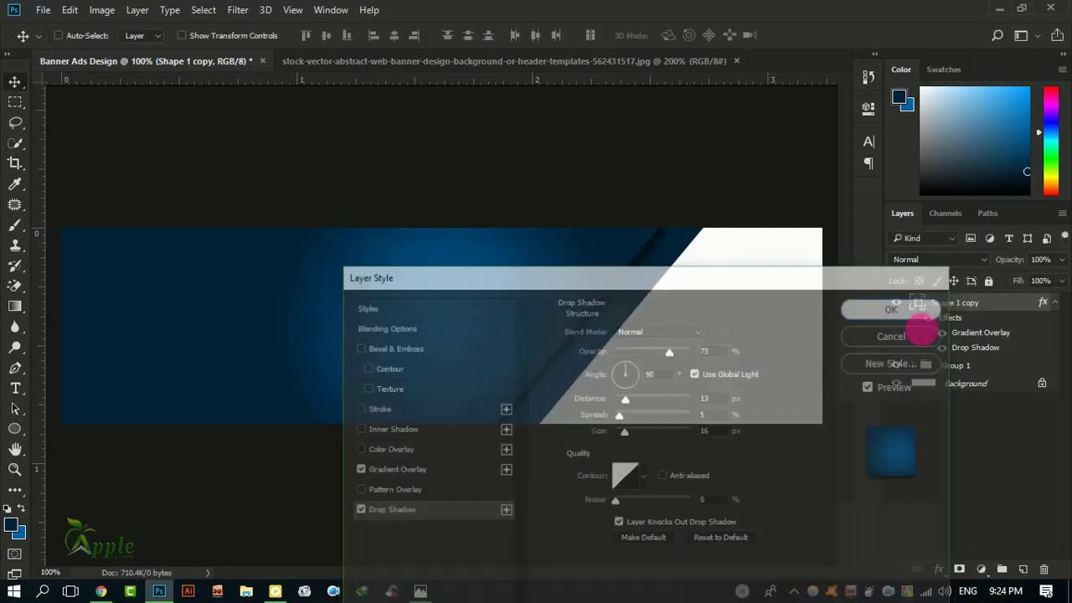
pyautogui.rightClick(995, 310)
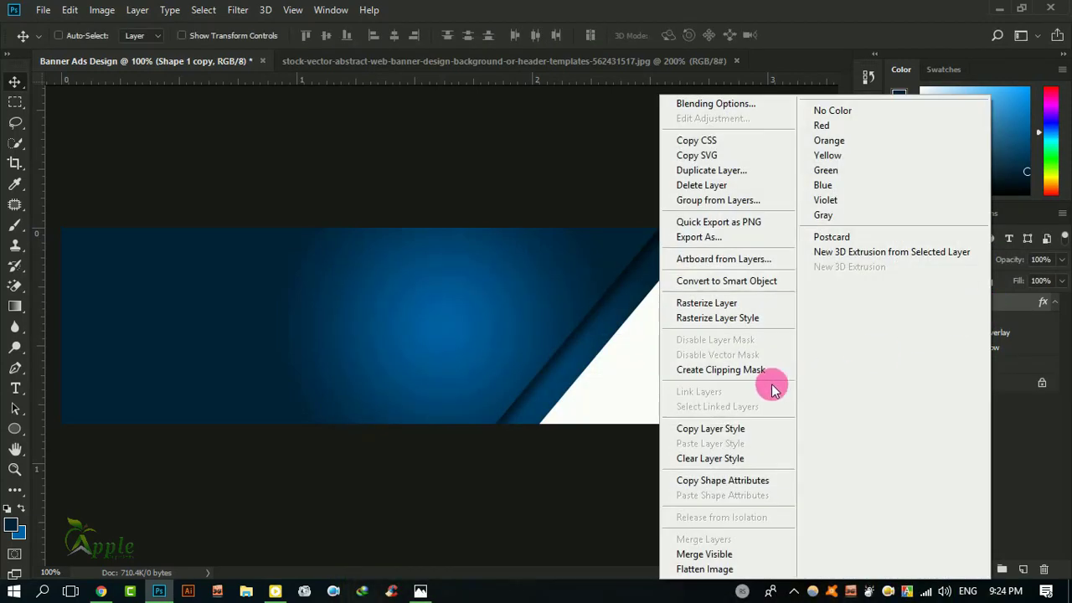
# Copy Shape 1 copy's layer style and paste it onto Group 1.
pyautogui.click(733, 430)
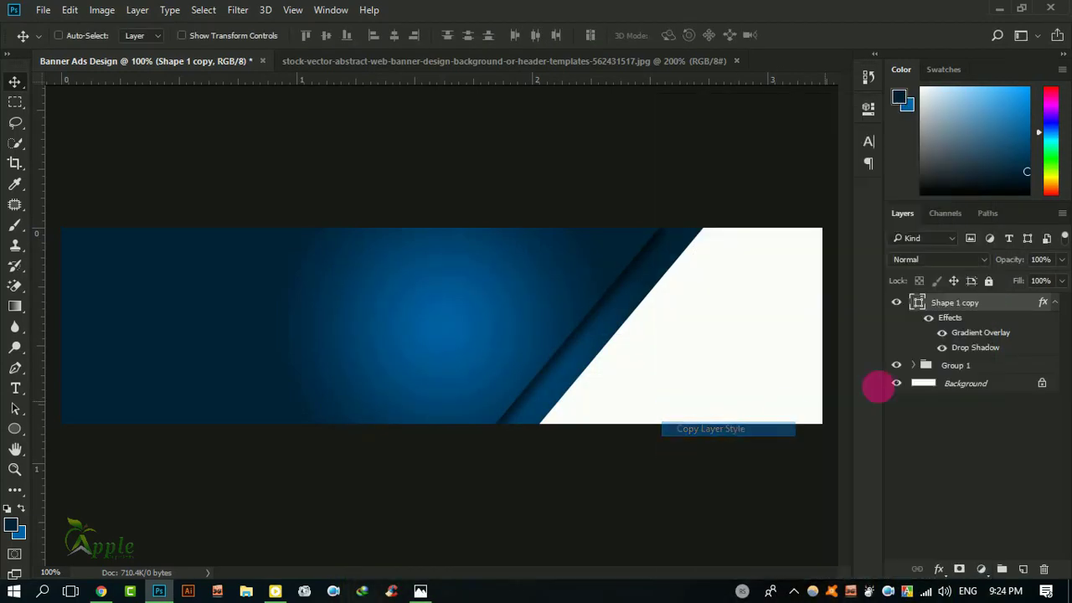
pyautogui.click(1055, 303)
pyautogui.rightClick(990, 320)
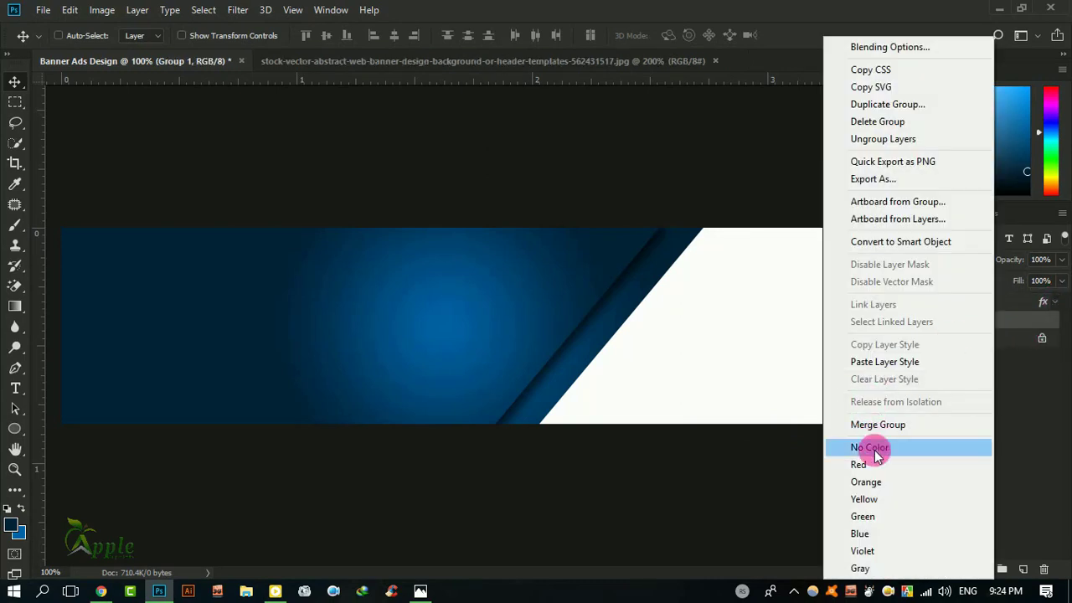
pyautogui.click(878, 366)
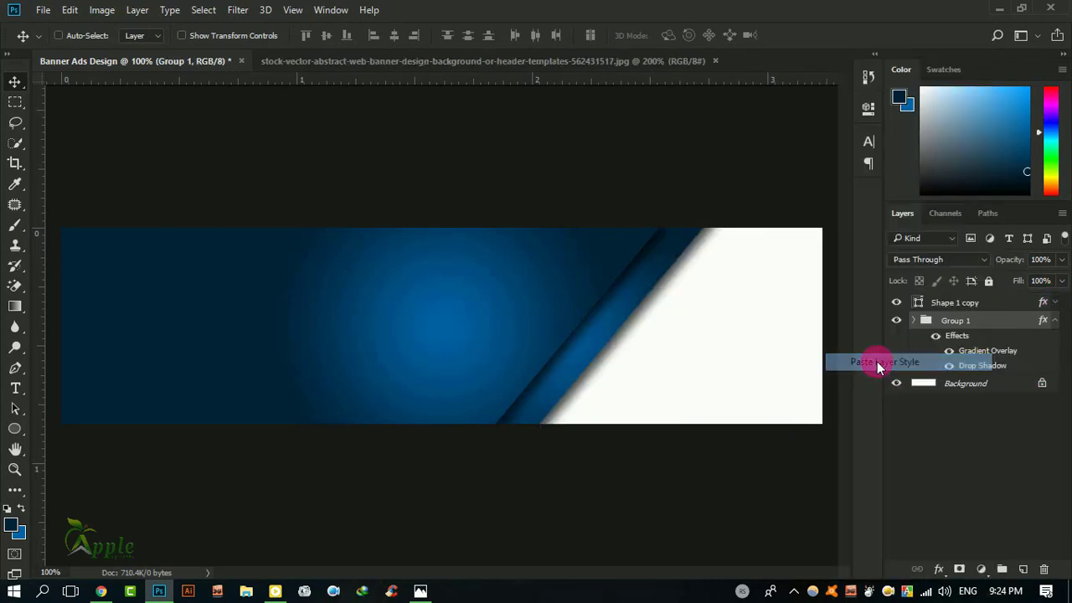
# Adjust Group 1's drop shadow to 57% opacity, 9 px distance, 4% spread, 10 px size.
pyautogui.doubleClick(995, 367)
pyautogui.moveTo(677, 78); pyautogui.dragTo(1064, 180)
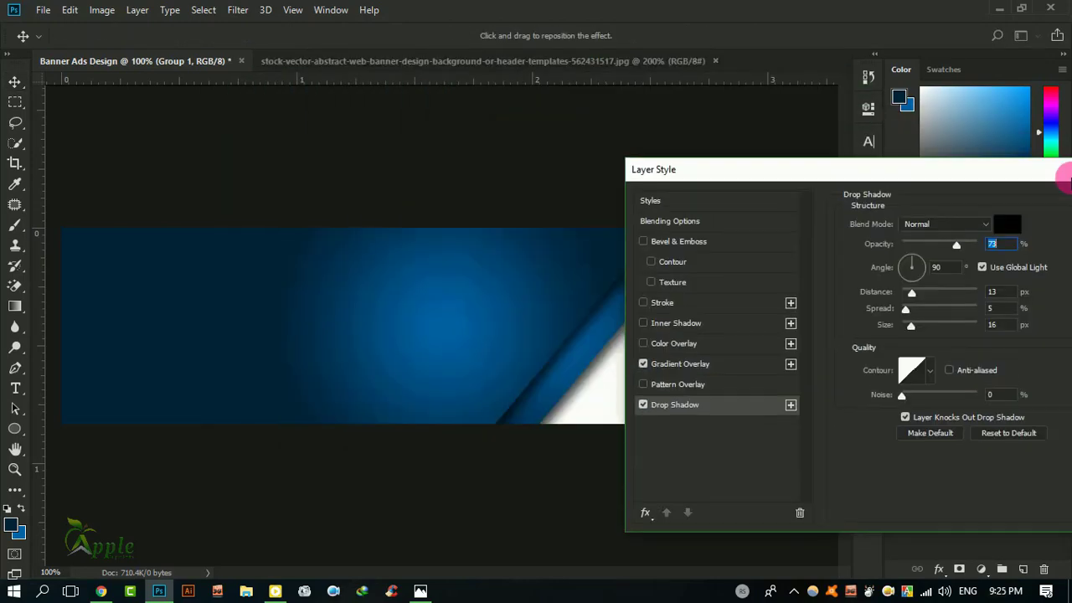
pyautogui.moveTo(813, 188); pyautogui.dragTo(939, 198)
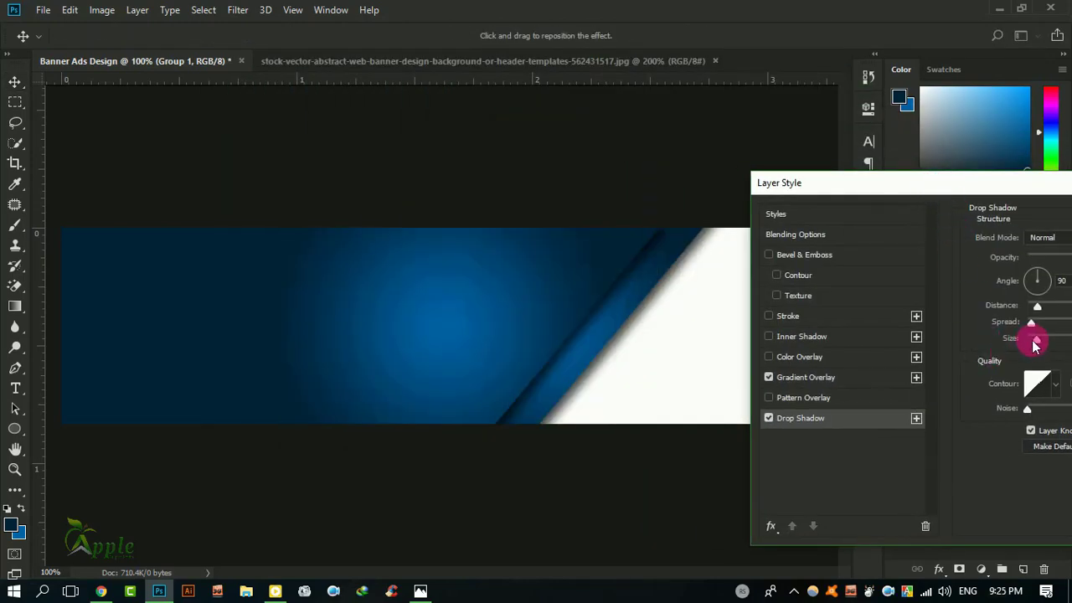
pyautogui.moveTo(1037, 344)
pyautogui.mouseDown()
pyautogui.moveTo(1029, 339)
pyautogui.moveTo(1035, 347)
pyautogui.mouseUp()
pyautogui.click(1033, 327)
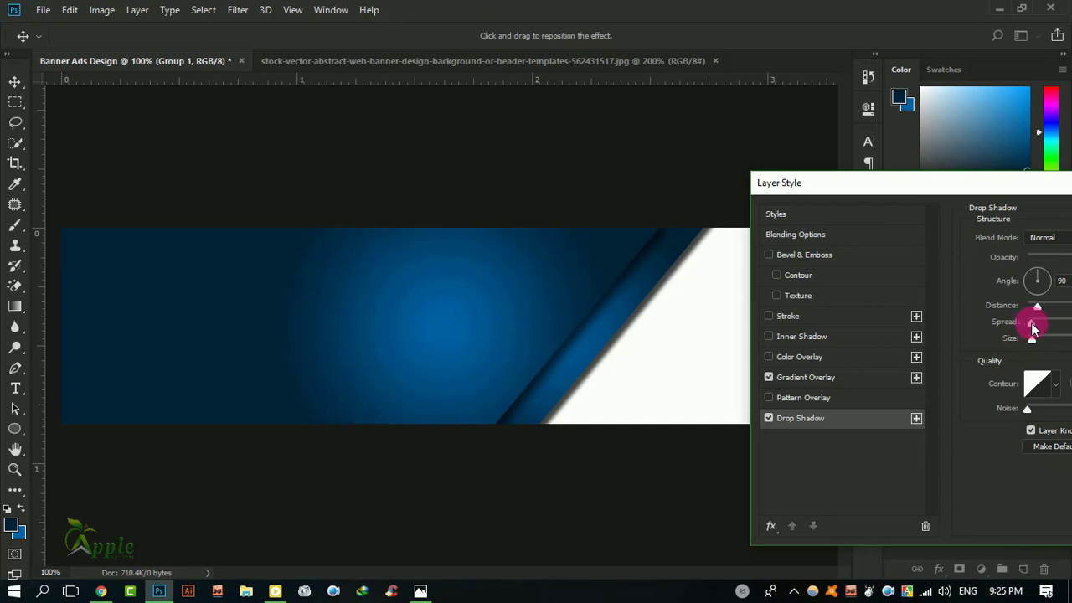
pyautogui.moveTo(1032, 328); pyautogui.dragTo(1035, 309)
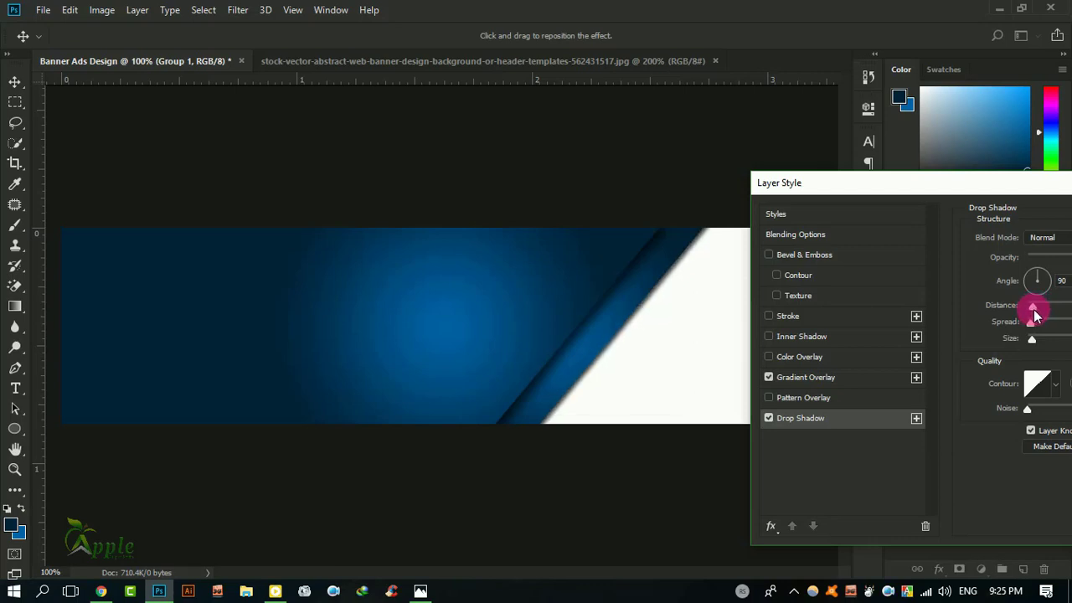
pyautogui.moveTo(1024, 184); pyautogui.dragTo(985, 224)
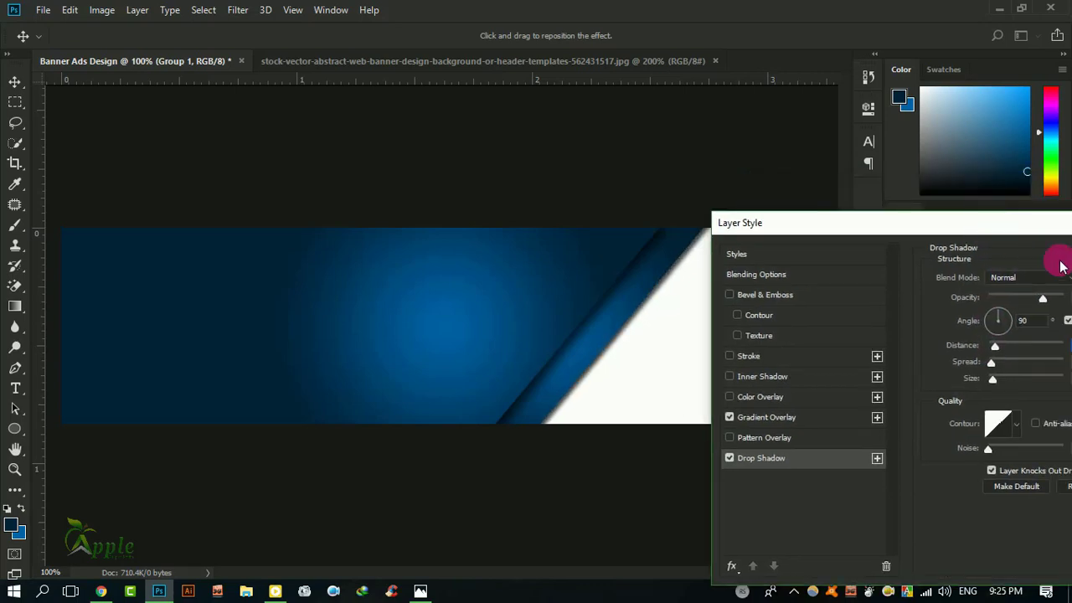
pyautogui.moveTo(1044, 299); pyautogui.dragTo(1031, 303)
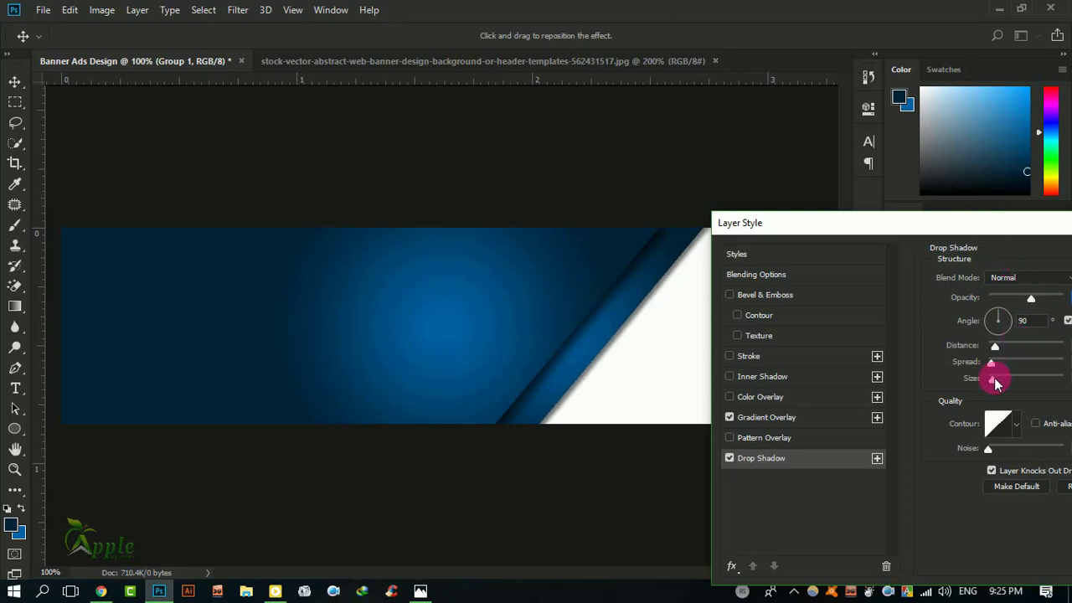
pyautogui.moveTo(996, 383); pyautogui.dragTo(996, 383)
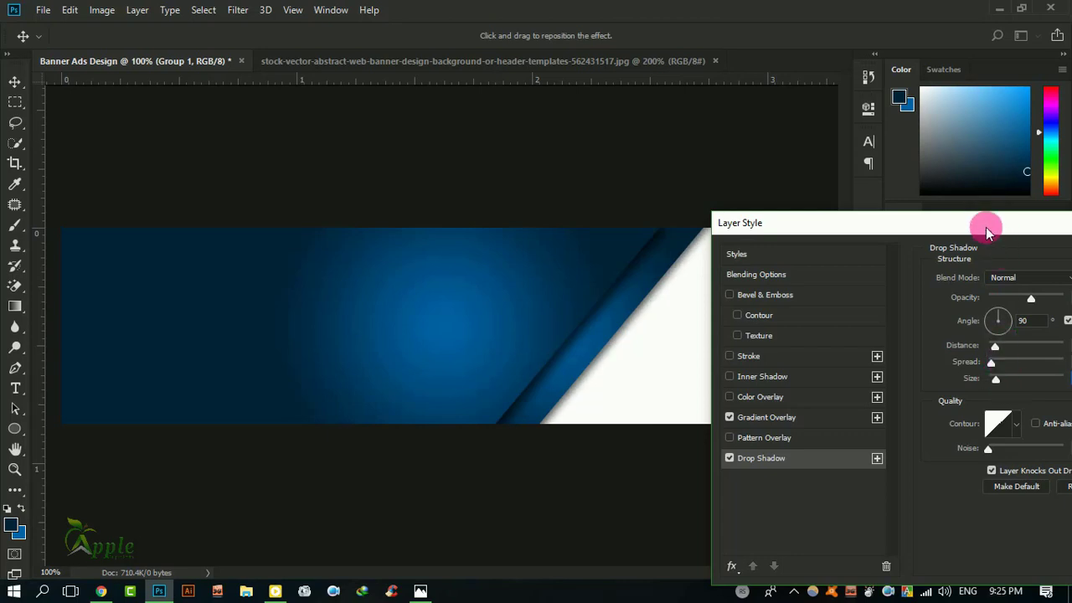
pyautogui.moveTo(980, 223)
pyautogui.mouseDown()
pyautogui.moveTo(410, 500)
pyautogui.moveTo(399, 442)
pyautogui.mouseUp()
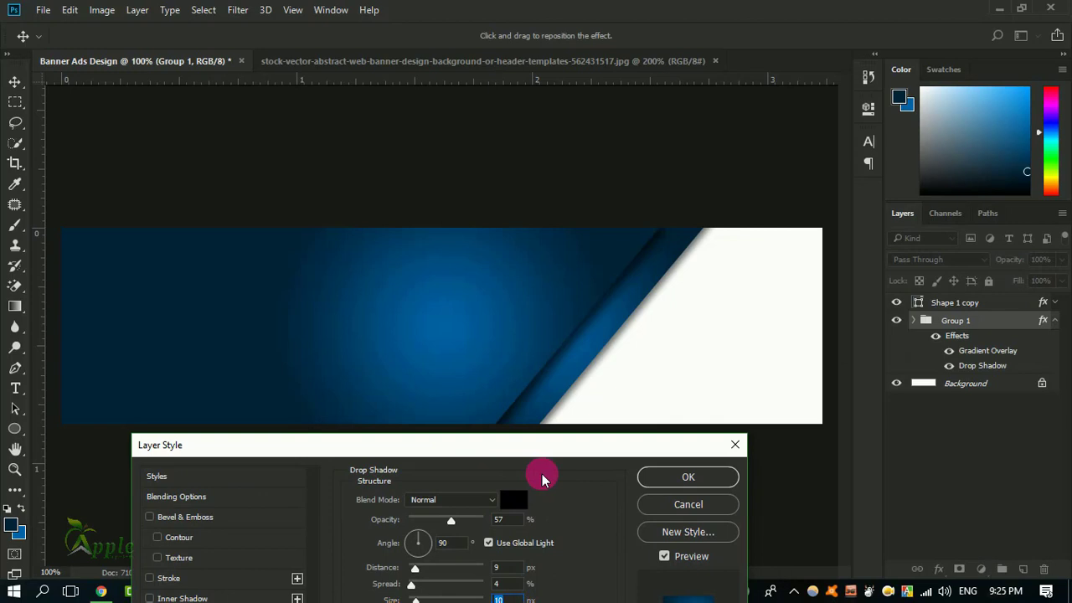
pyautogui.click(695, 472)
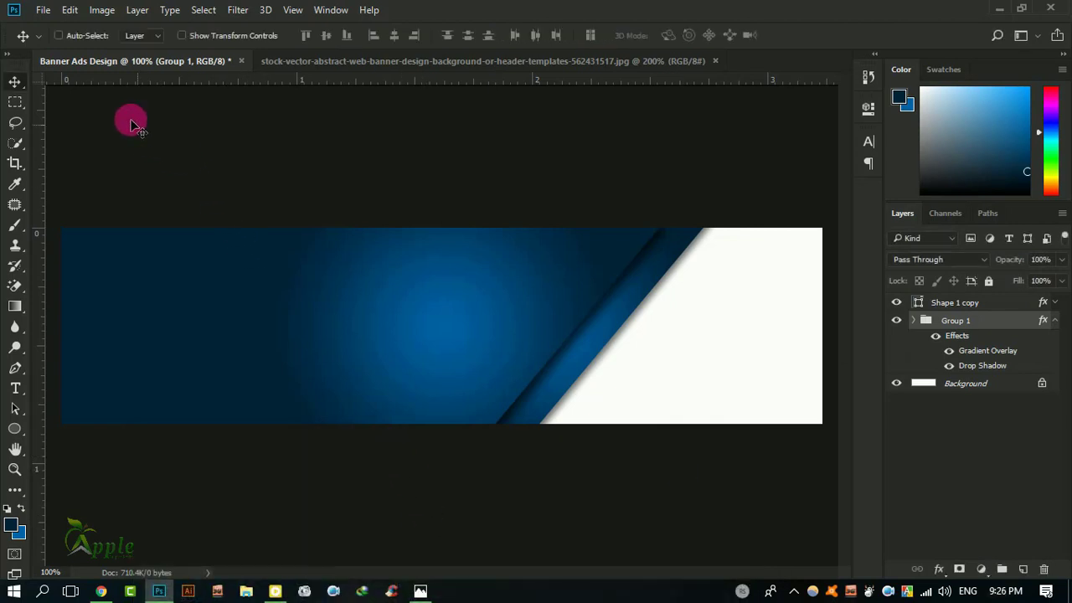
# Create a new 1920×1080 document from the Saved 1 preset.
pyautogui.click(42, 10)
pyautogui.click(60, 31)
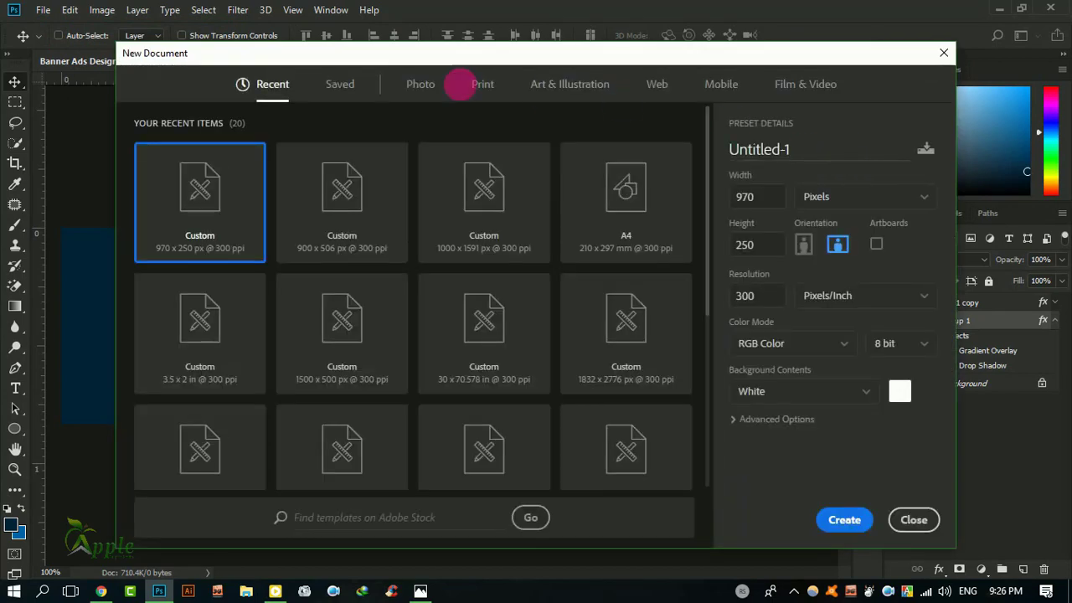
pyautogui.click(340, 83)
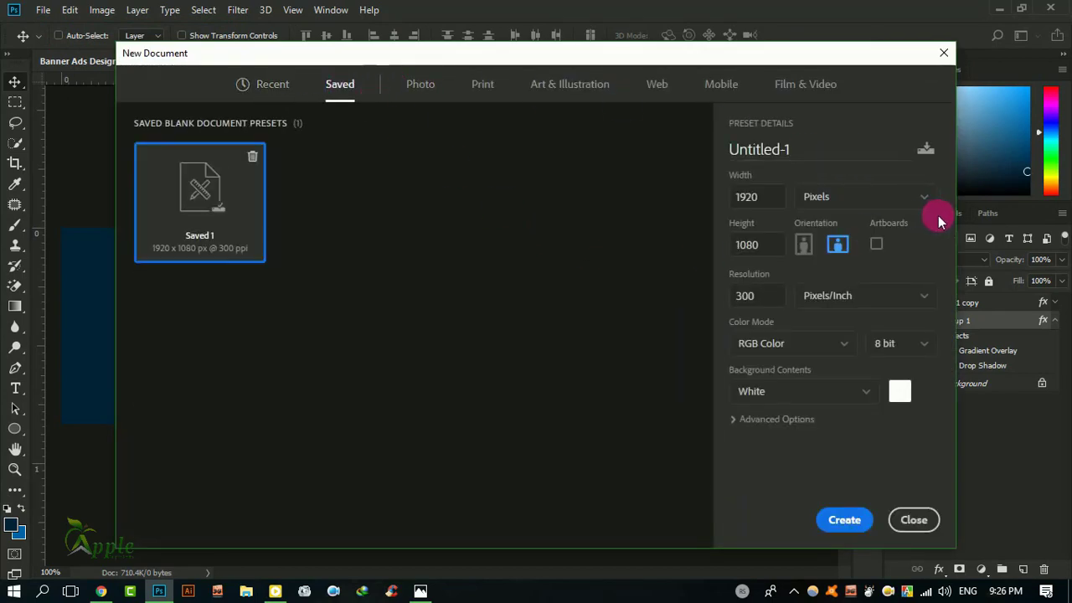
pyautogui.click(843, 519)
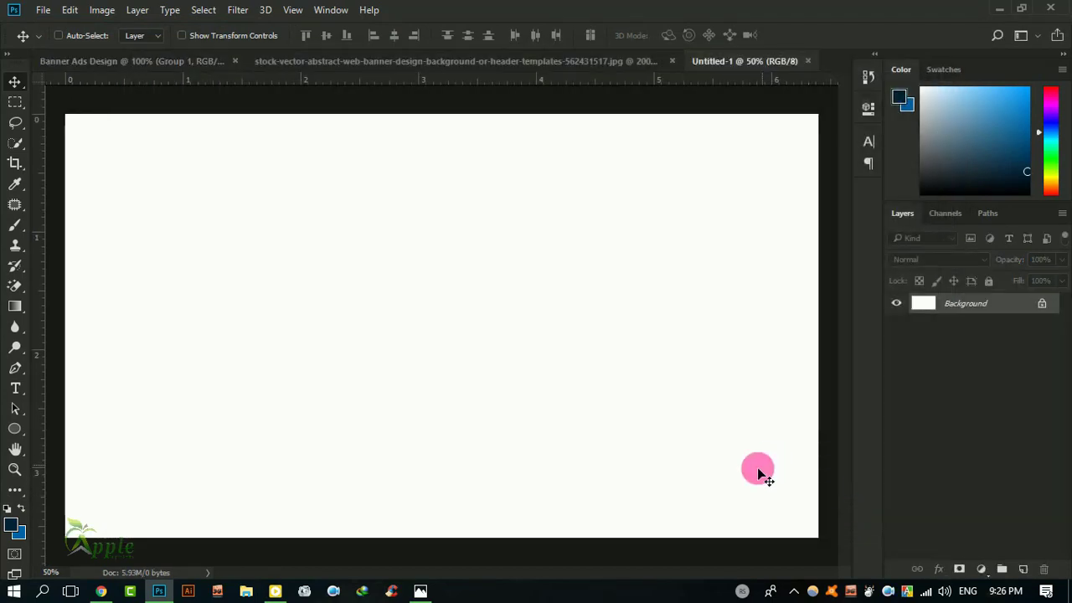
# Add a radial Foreground to Background Gradient fill layer.
pyautogui.click(981, 569)
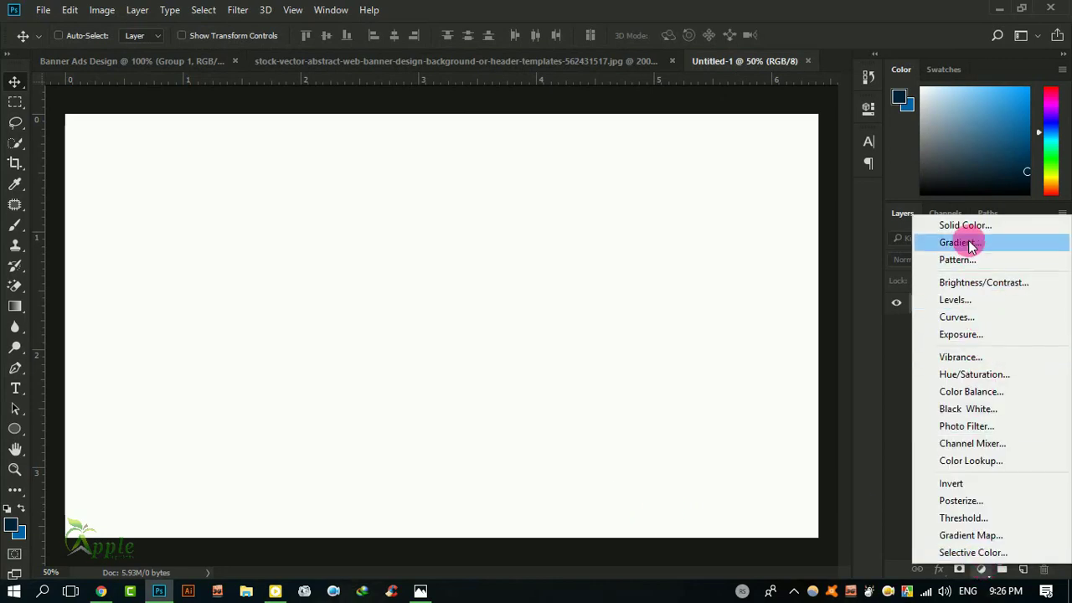
pyautogui.click(958, 242)
pyautogui.click(901, 194)
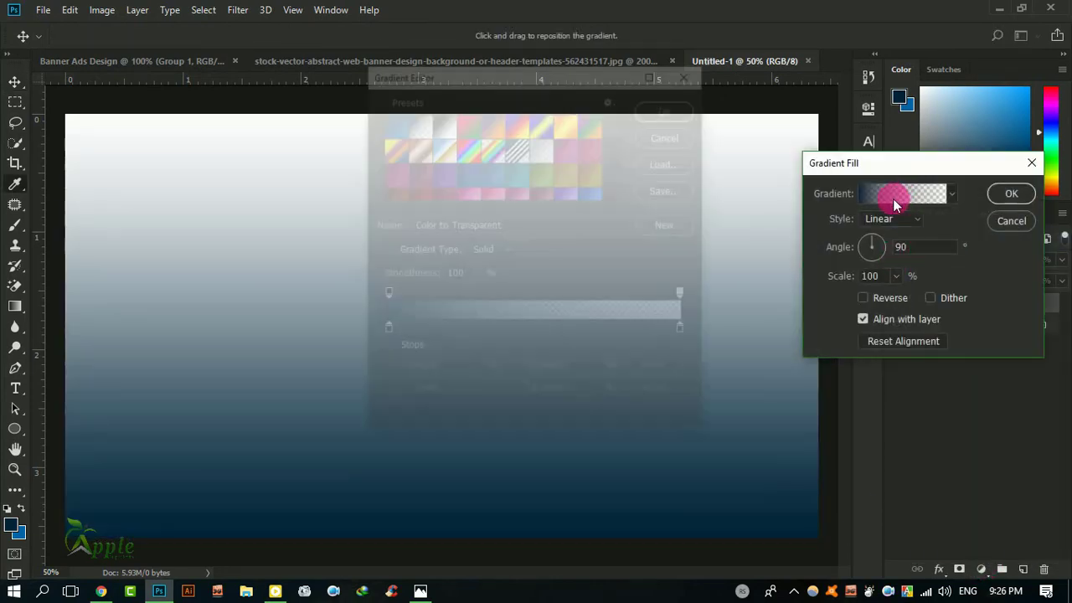
pyautogui.click(392, 123)
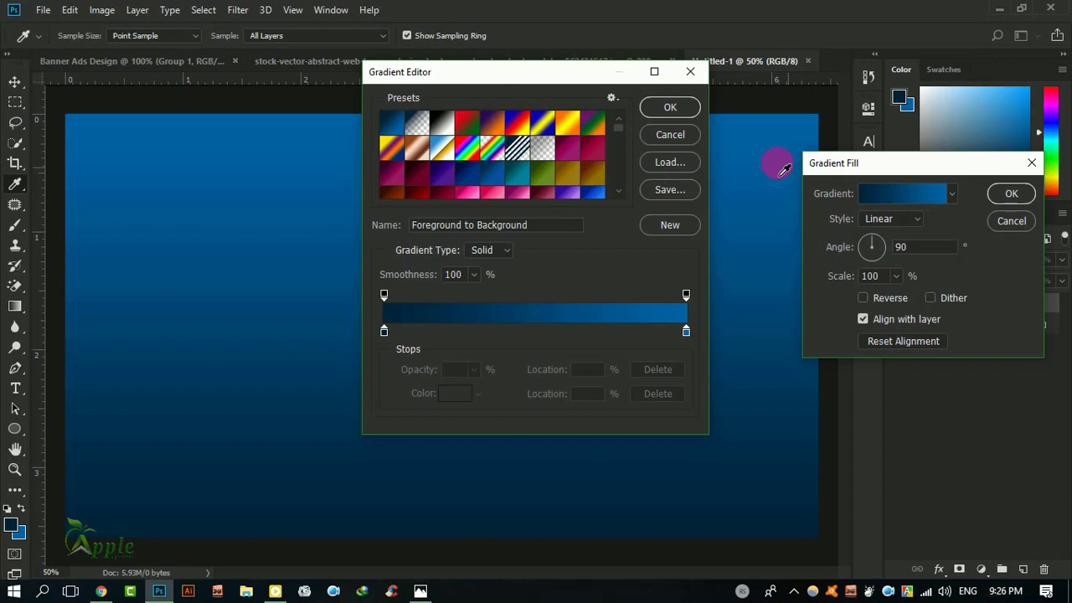
pyautogui.click(670, 108)
pyautogui.click(912, 220)
pyautogui.click(884, 238)
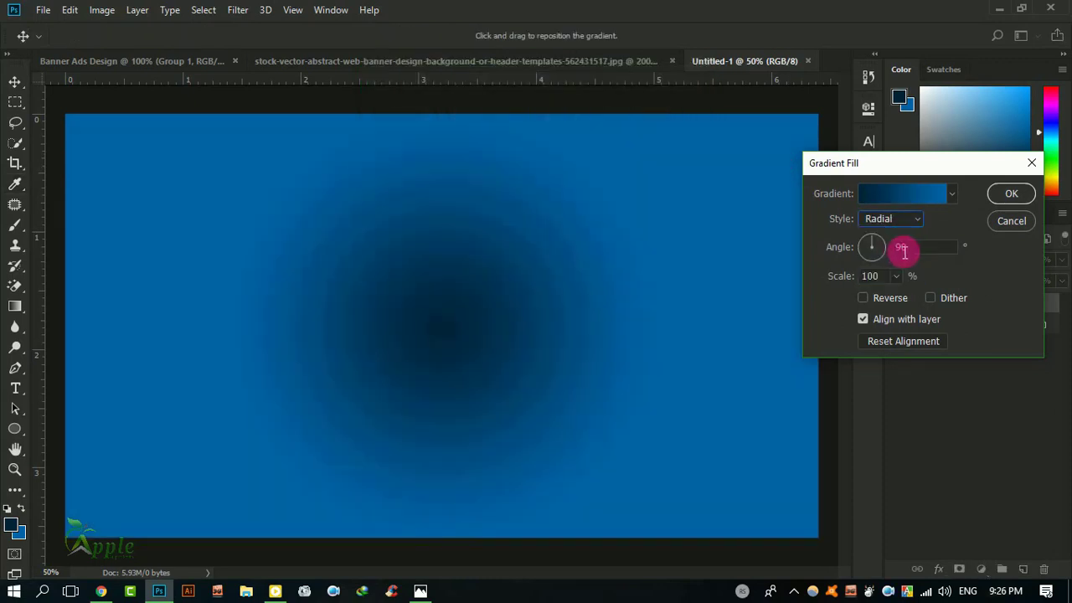
pyautogui.click(1012, 193)
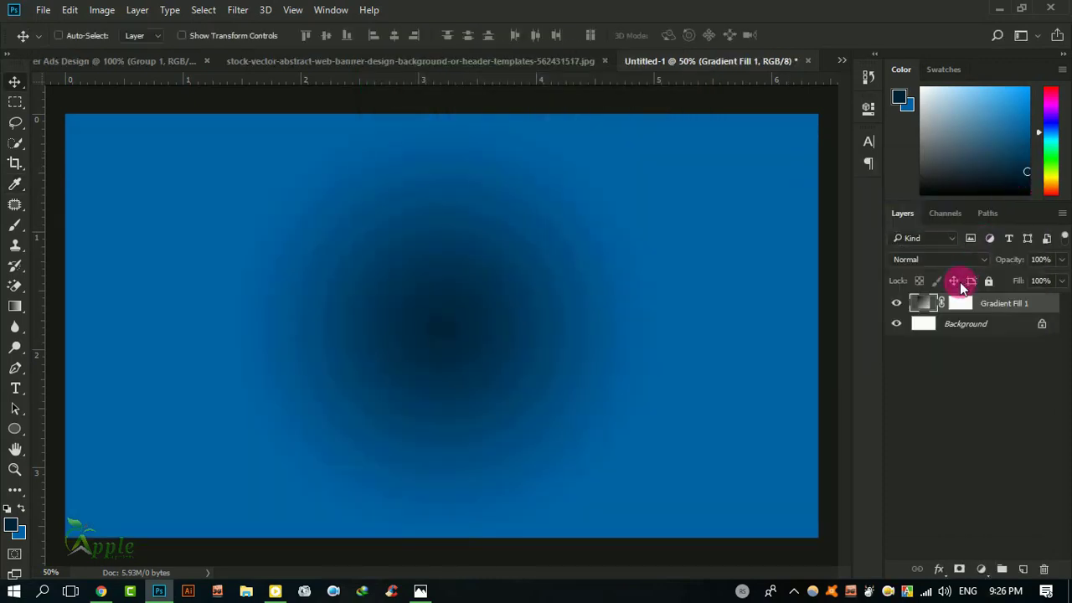
# Reverse Gradient Fill 1 and reduce its scale to 111%.
pyautogui.doubleClick(928, 304)
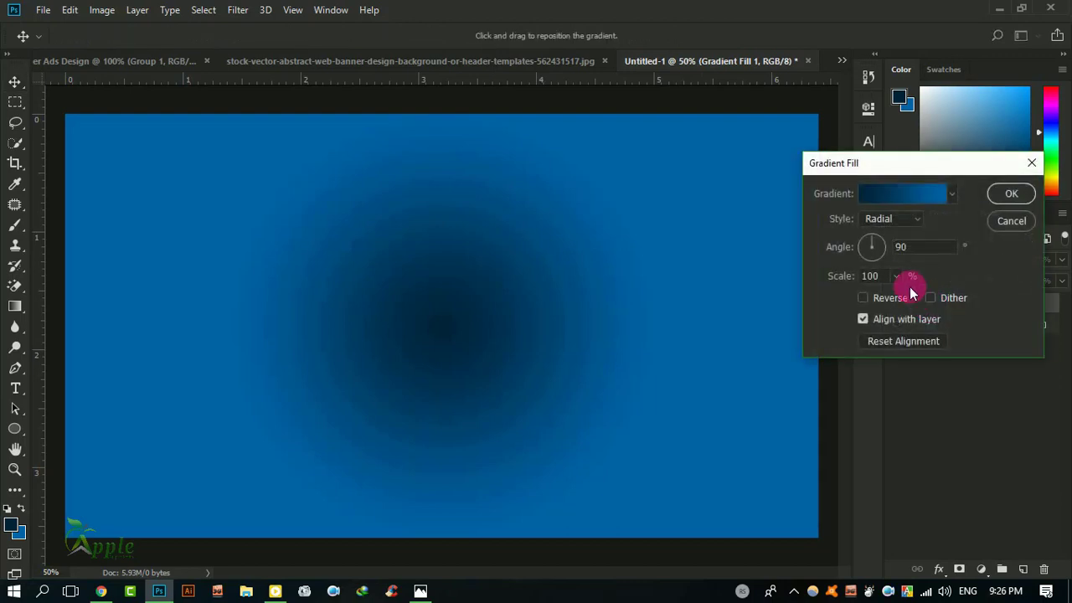
pyautogui.click(864, 298)
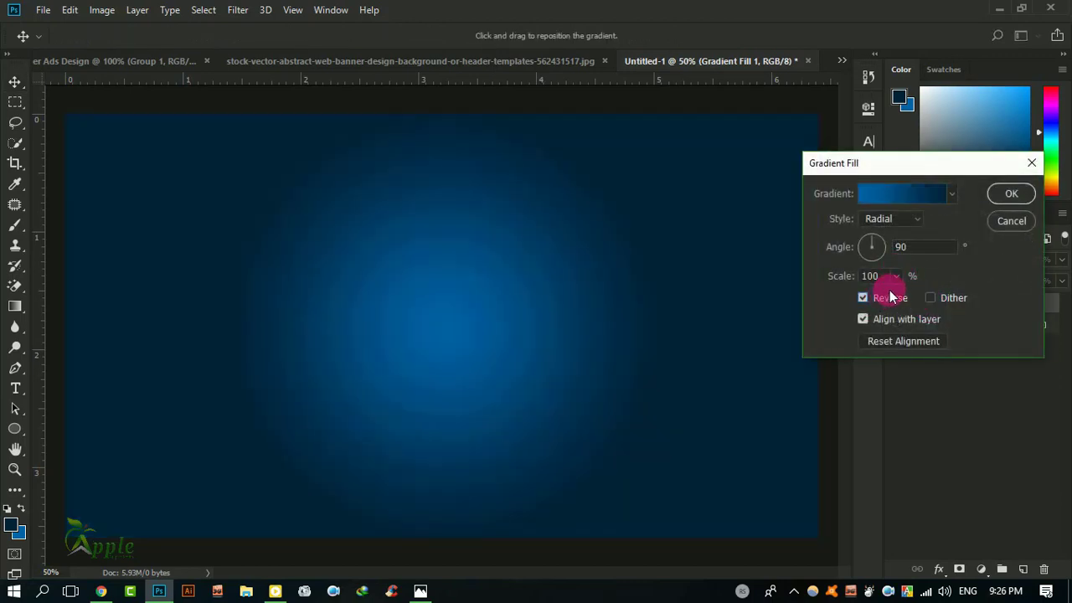
pyautogui.click(897, 277)
pyautogui.moveTo(905, 297); pyautogui.dragTo(899, 299)
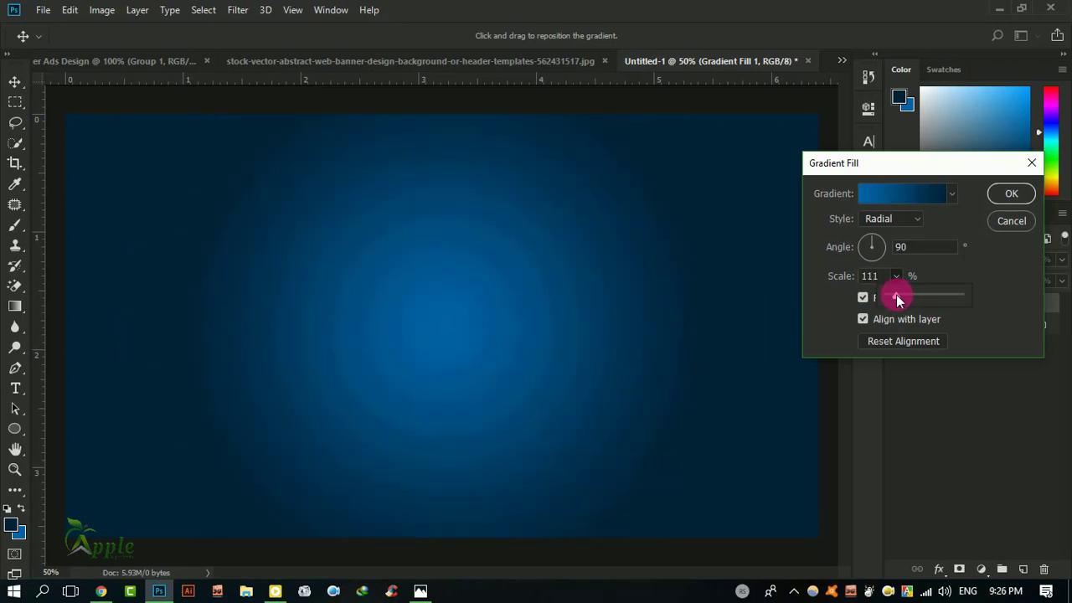
pyautogui.click(1034, 201)
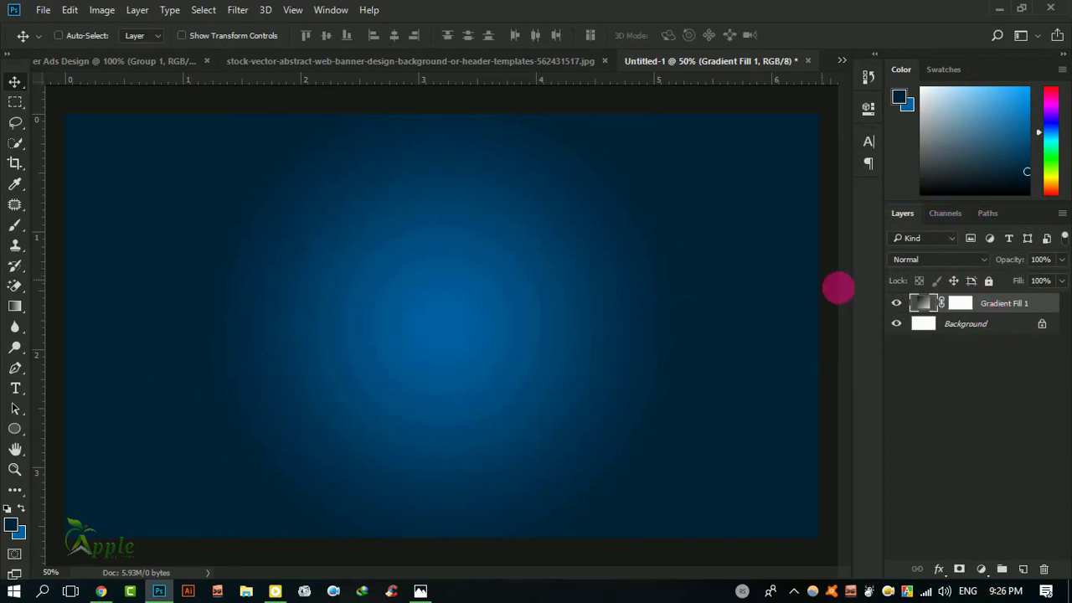
pyautogui.rightClick(991, 301)
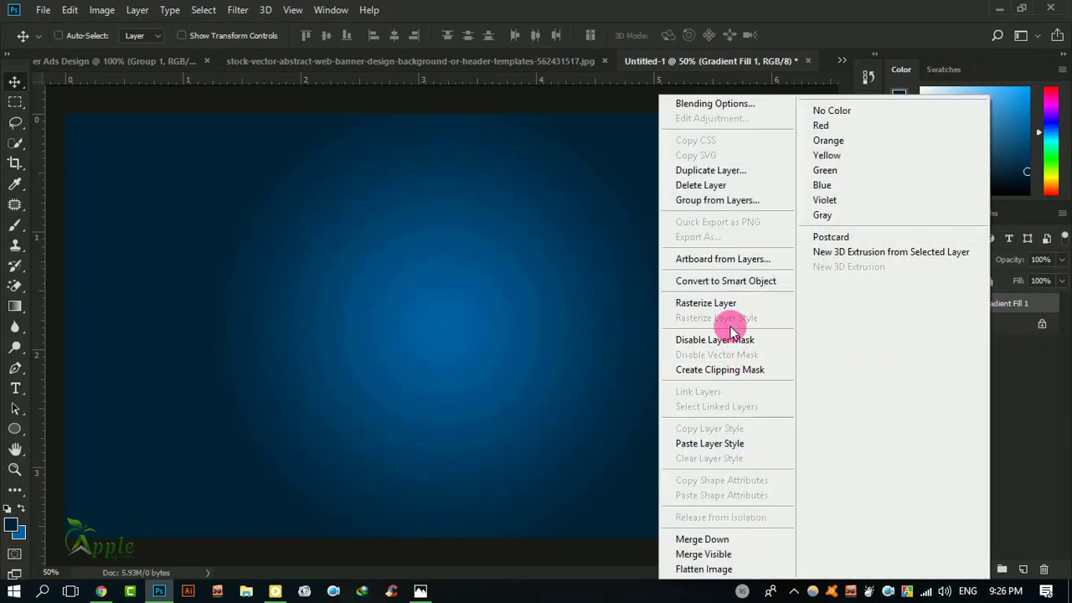
# Rasterize Gradient Fill 1 and convert it to a smart object.
pyautogui.click(723, 302)
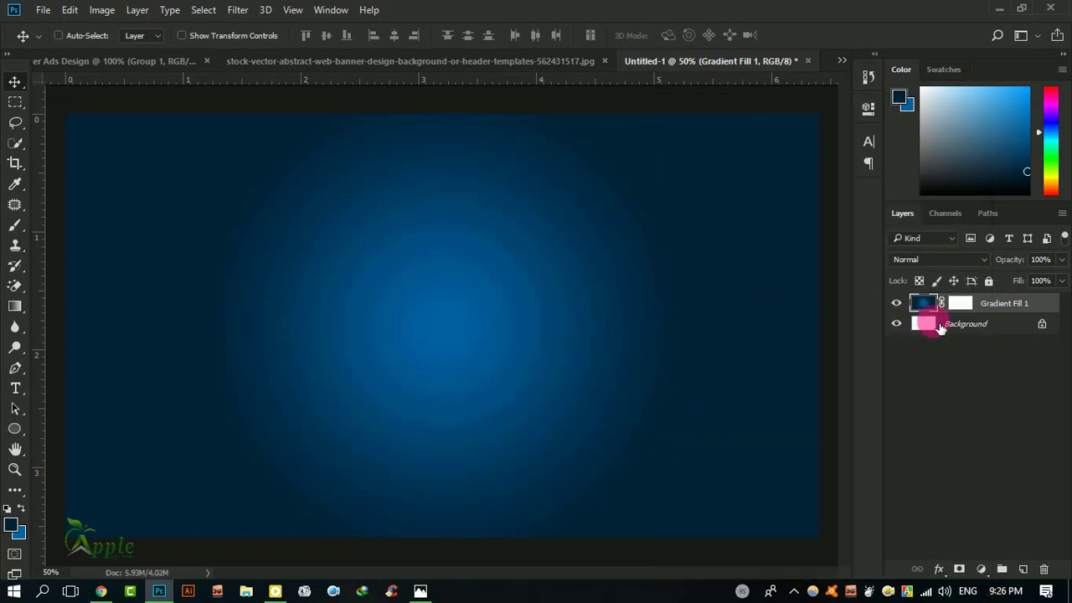
pyautogui.rightClick(995, 304)
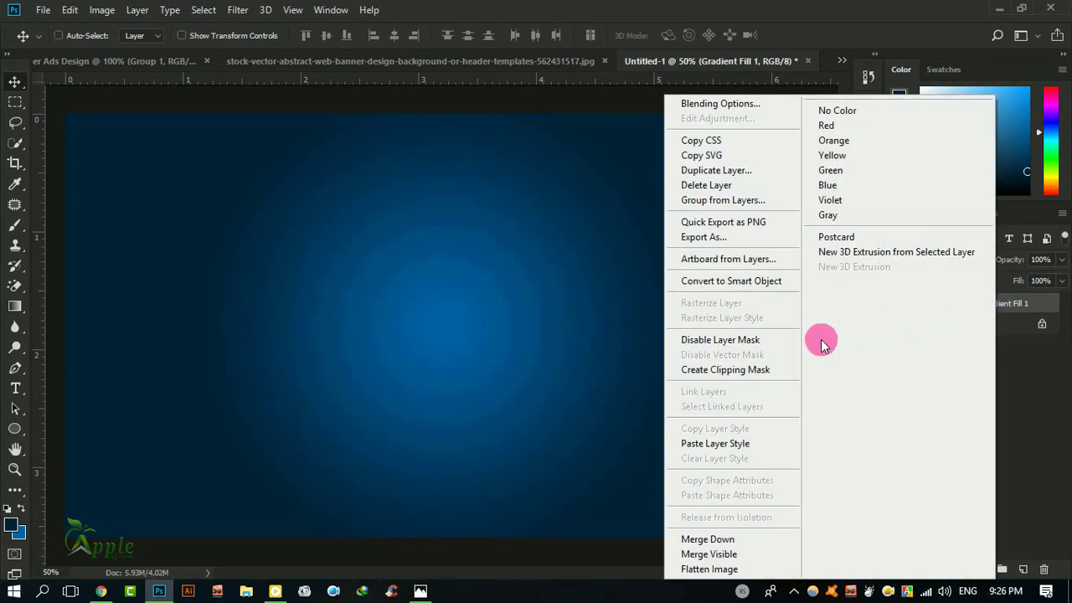
pyautogui.click(736, 280)
# Drag the gradient into Banner Ads Design as its top layer, then tidy Group 1 in the Layers panel.
pyautogui.moveTo(519, 258)
pyautogui.mouseDown()
pyautogui.moveTo(197, 139)
pyautogui.moveTo(381, 291)
pyautogui.mouseUp()
pyautogui.moveTo(997, 322); pyautogui.dragTo(977, 294)
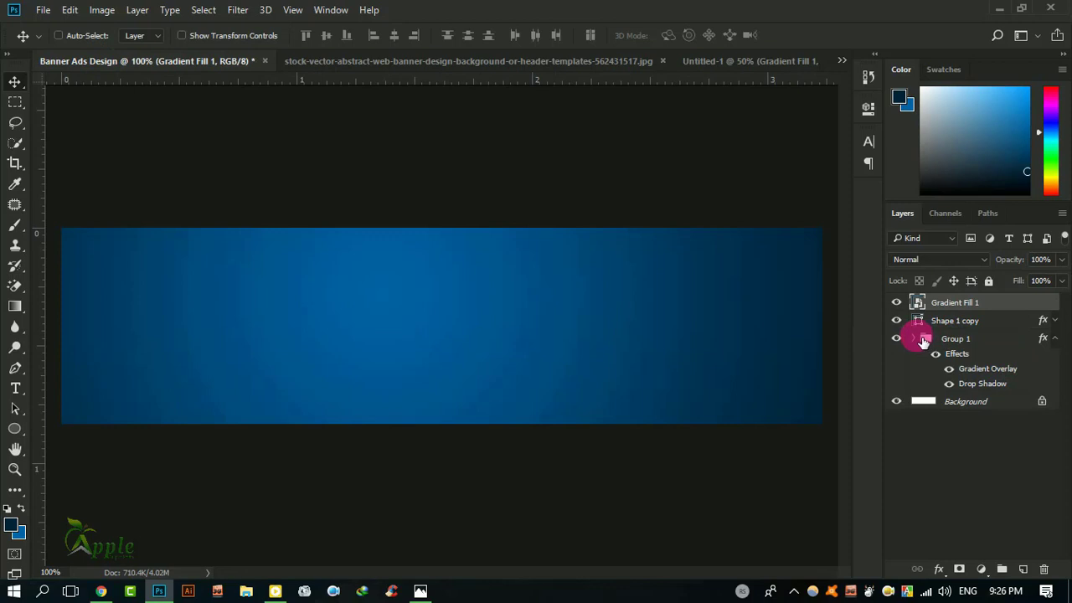
pyautogui.click(918, 339)
pyautogui.click(1057, 339)
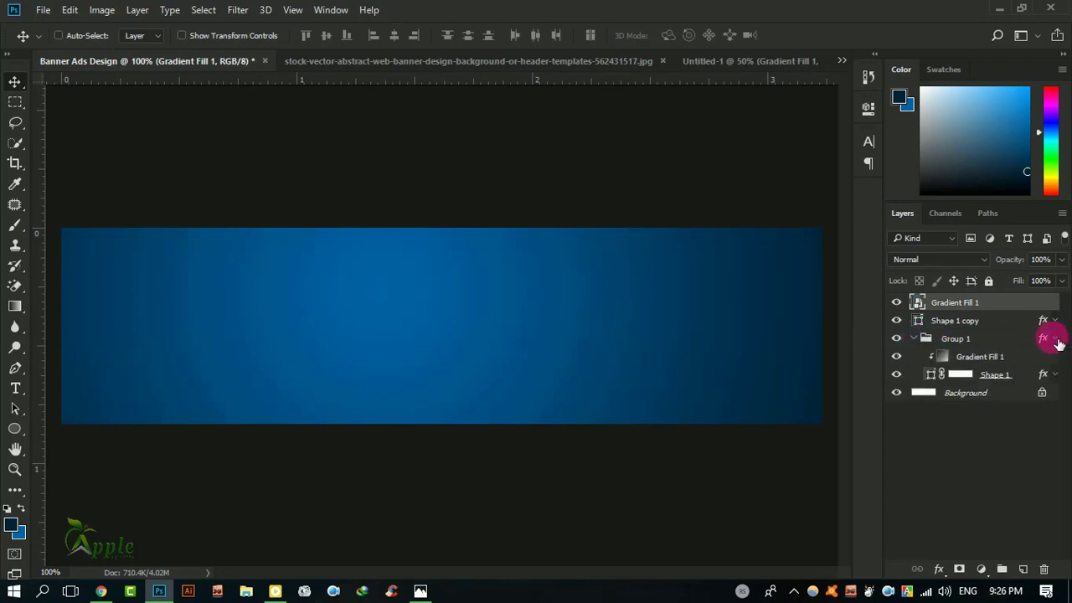
pyautogui.click(1056, 339)
pyautogui.click(1056, 339)
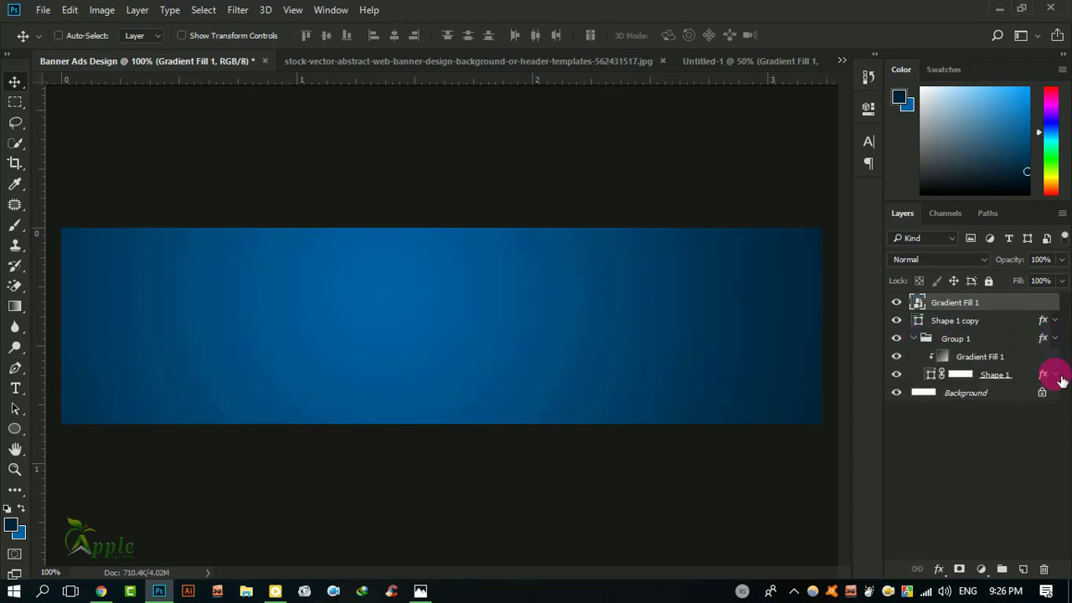
pyautogui.click(924, 339)
pyautogui.click(914, 338)
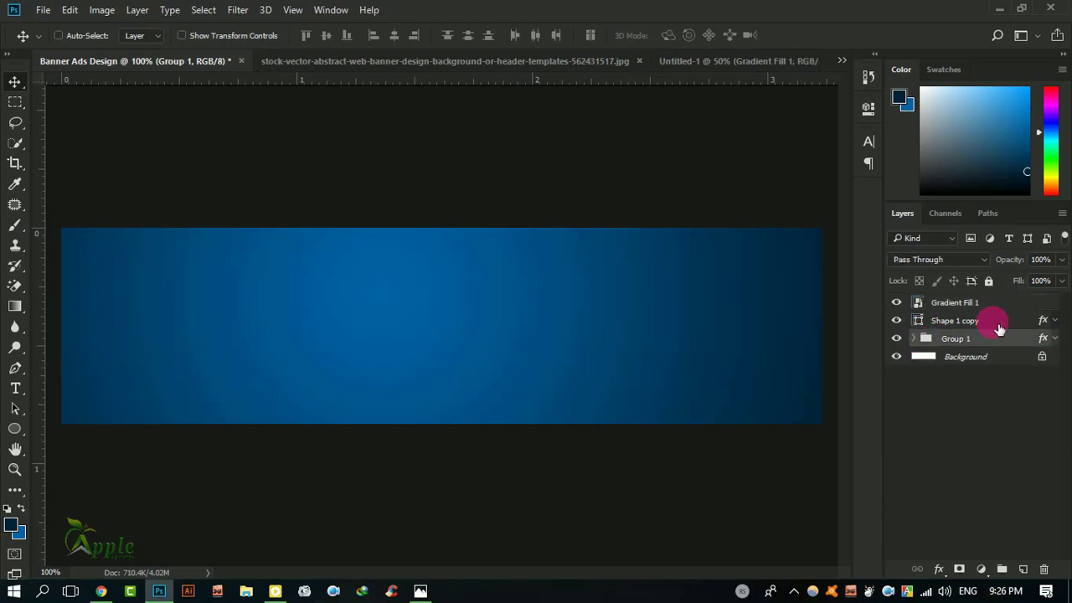
pyautogui.click(984, 303)
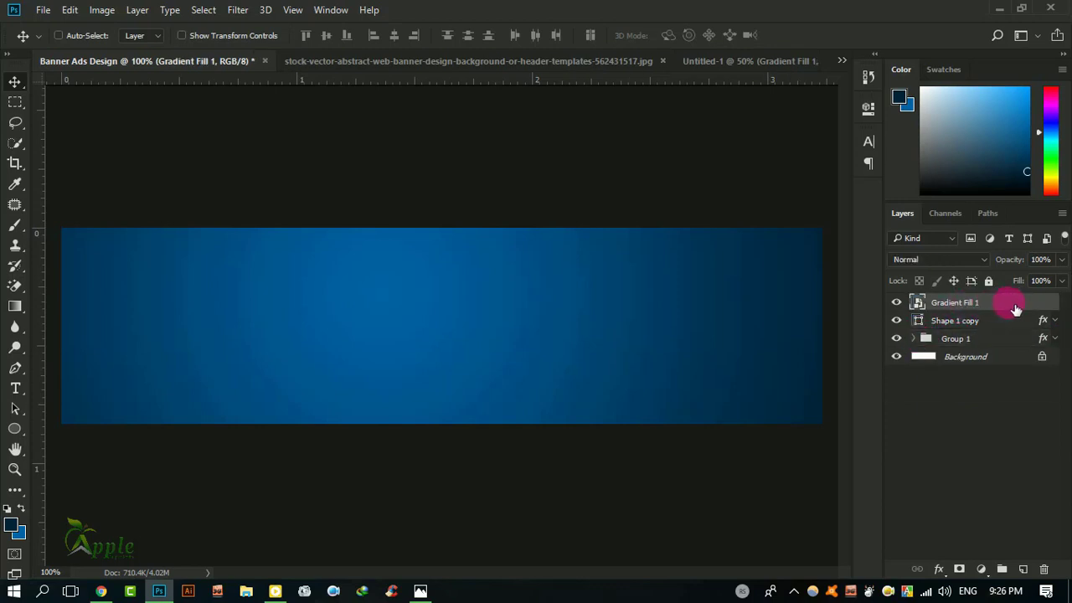
# Clip Gradient Fill 1 into the shape below it and nudge it sideways.
pyautogui.rightClick(1016, 310)
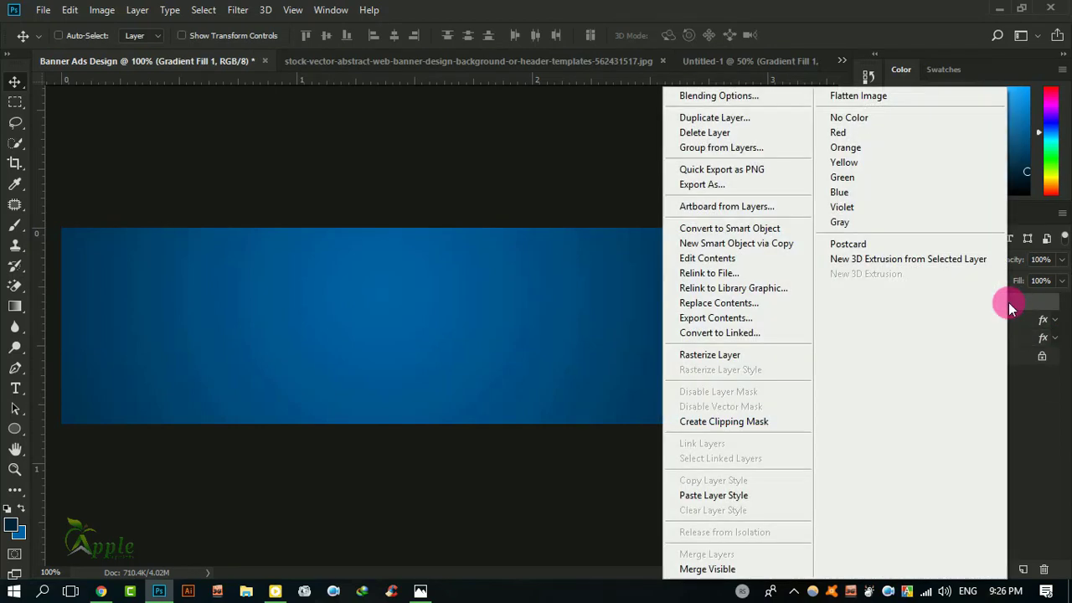
pyautogui.click(731, 421)
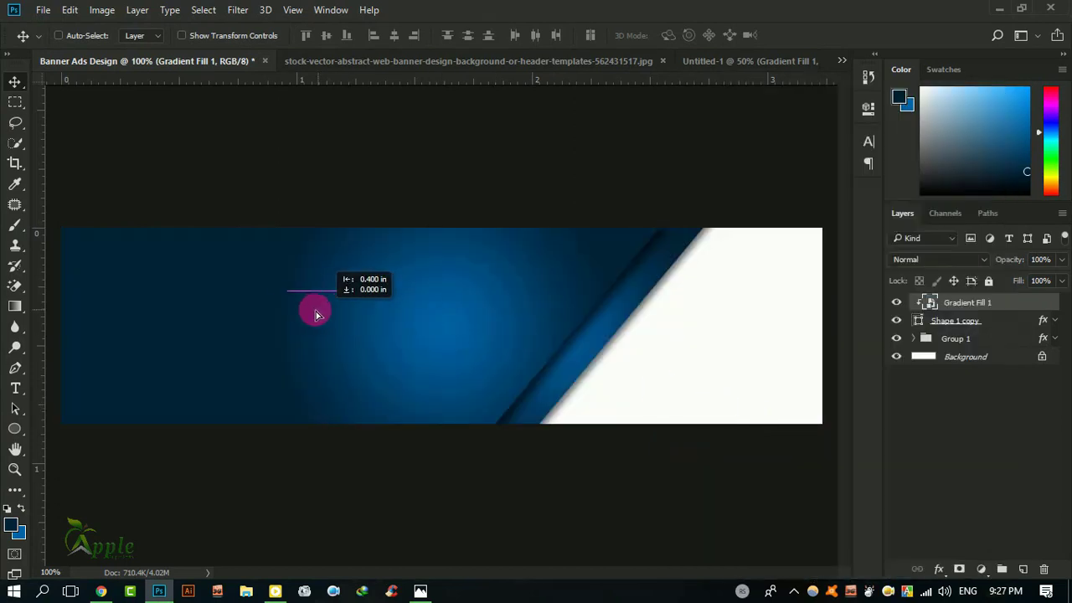
pyautogui.moveTo(309, 314); pyautogui.dragTo(483, 311)
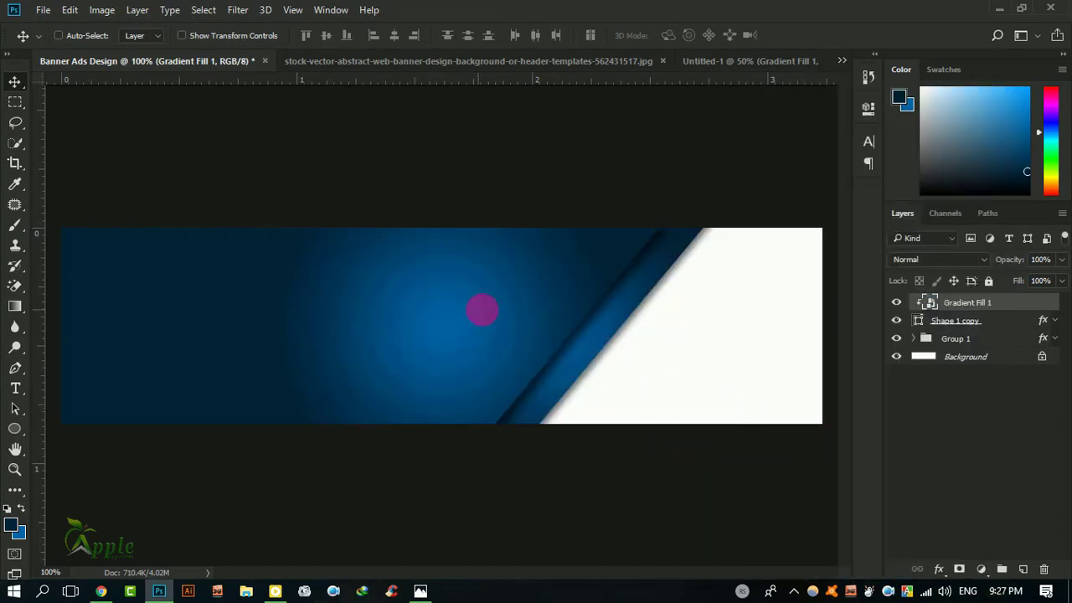
# Hide Shape 1 copy's Gradient Overlay effect, then reselect Gradient Fill 1.
pyautogui.click(968, 326)
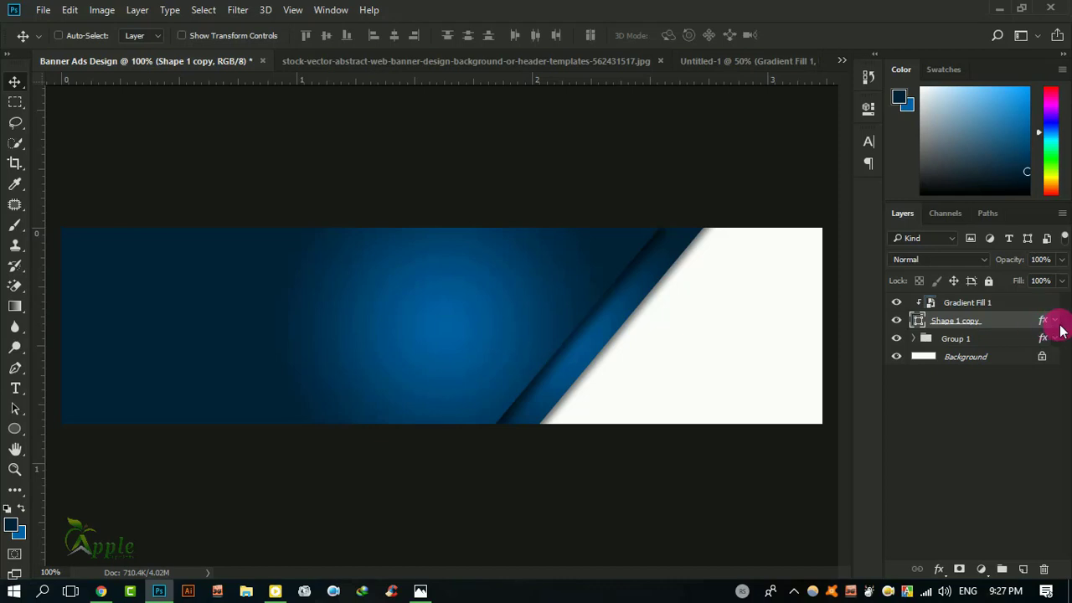
pyautogui.click(1057, 323)
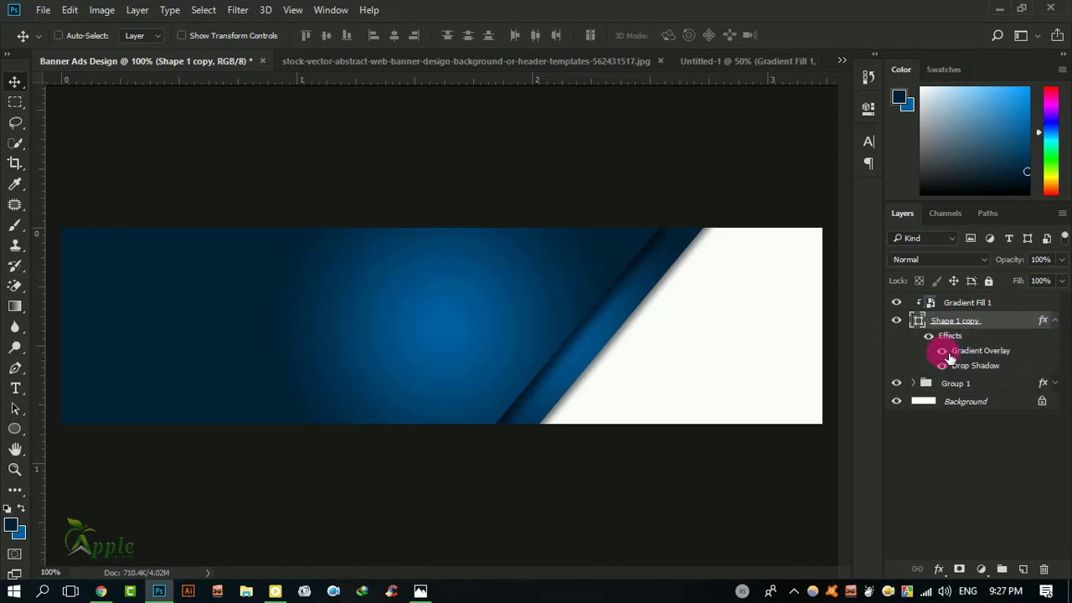
pyautogui.click(942, 351)
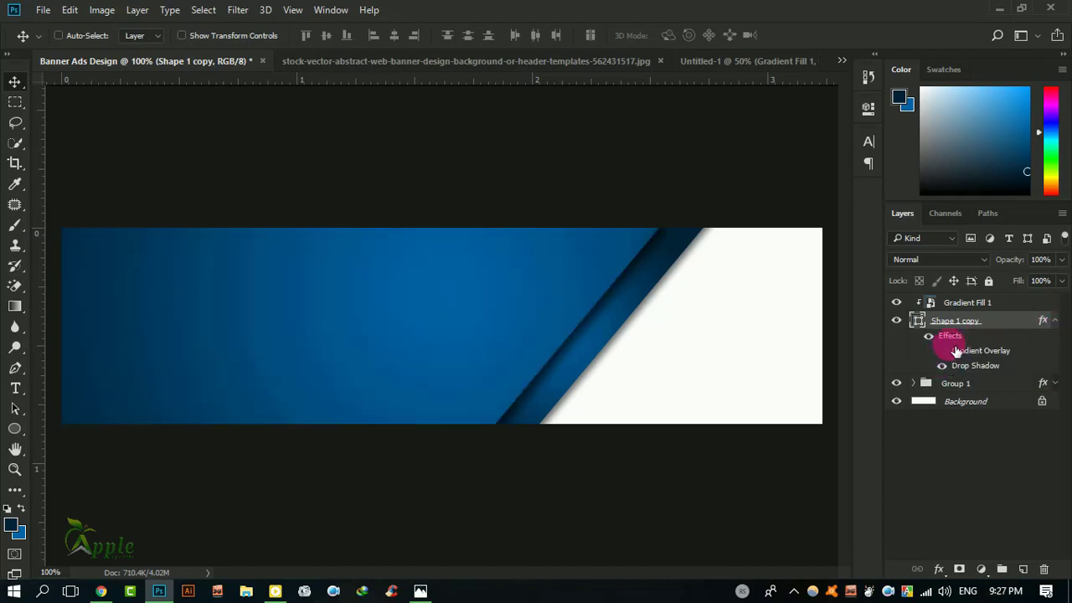
pyautogui.click(1057, 322)
pyautogui.click(1005, 304)
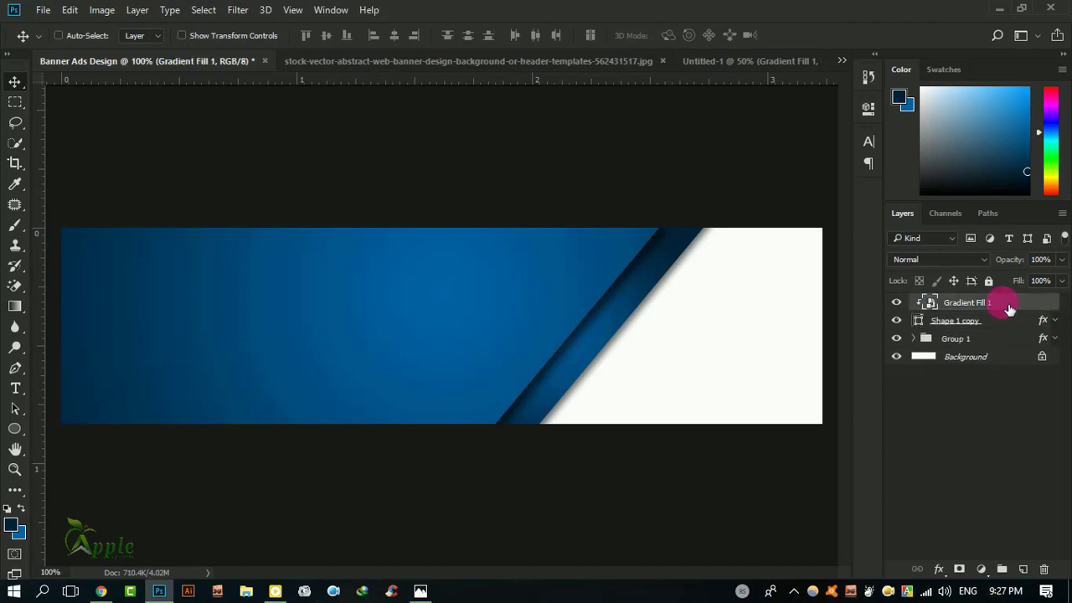
pyautogui.click(897, 302)
pyautogui.click(898, 302)
# Nudge the gradient and put it into Free Transform, zoomed out to see the box.
pyautogui.moveTo(503, 280); pyautogui.dragTo(523, 280)
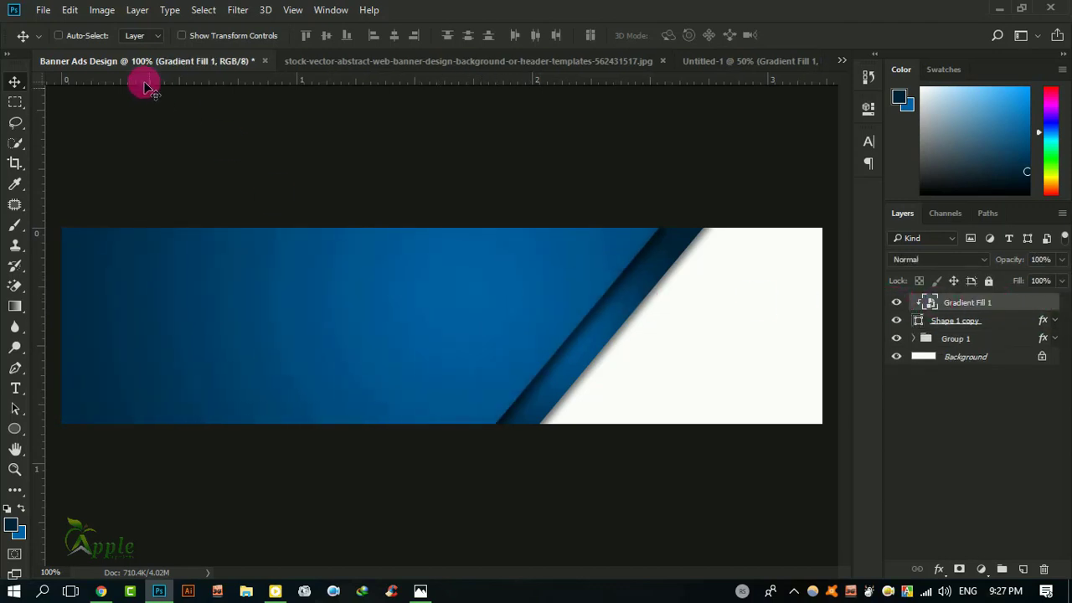
pyautogui.click(70, 9)
pyautogui.click(134, 312)
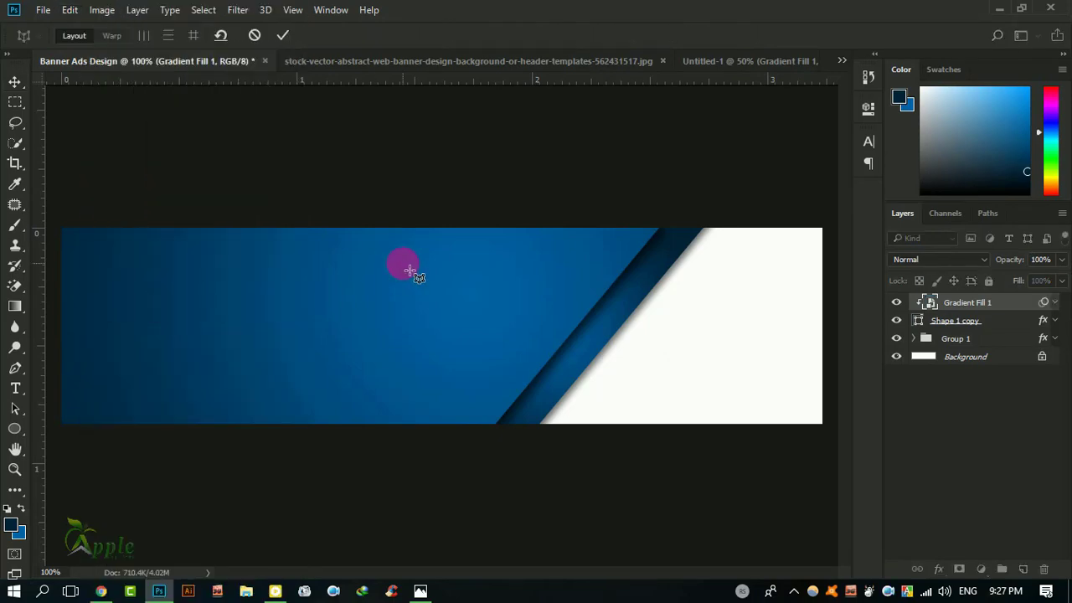
pyautogui.click(255, 35)
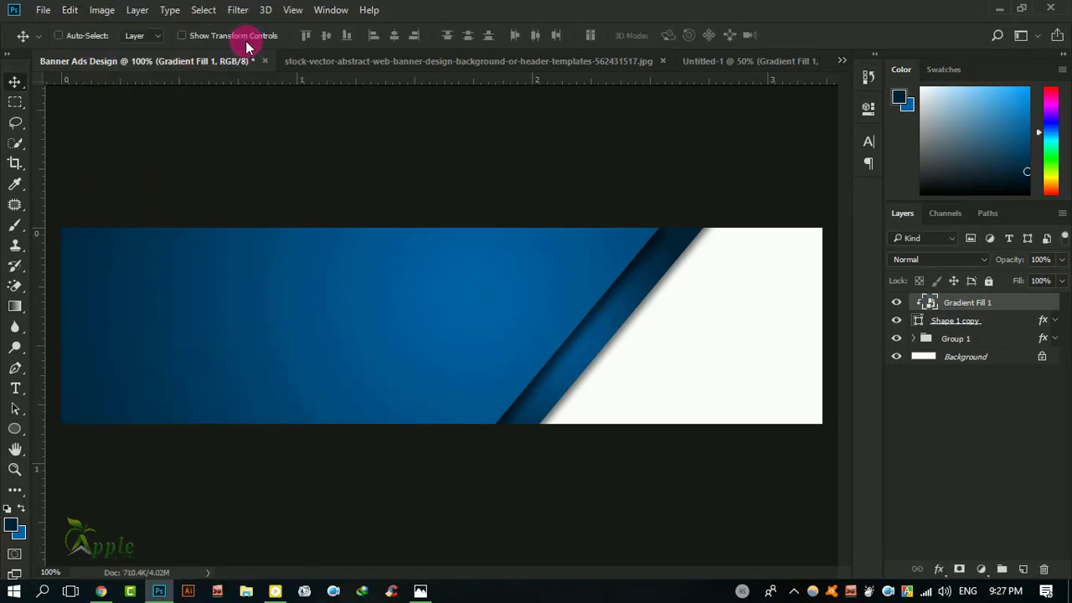
pyautogui.click(70, 9)
pyautogui.click(125, 328)
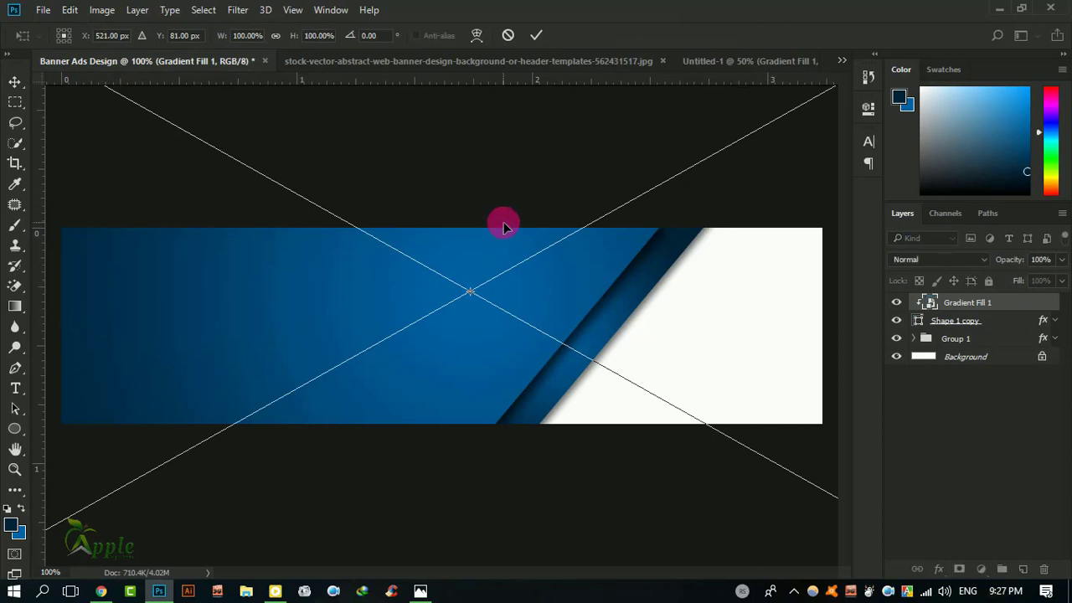
pyautogui.hotkey('ctrl', '-')
pyautogui.hotkey('ctrl', '-')
pyautogui.hotkey('ctrl', '-')
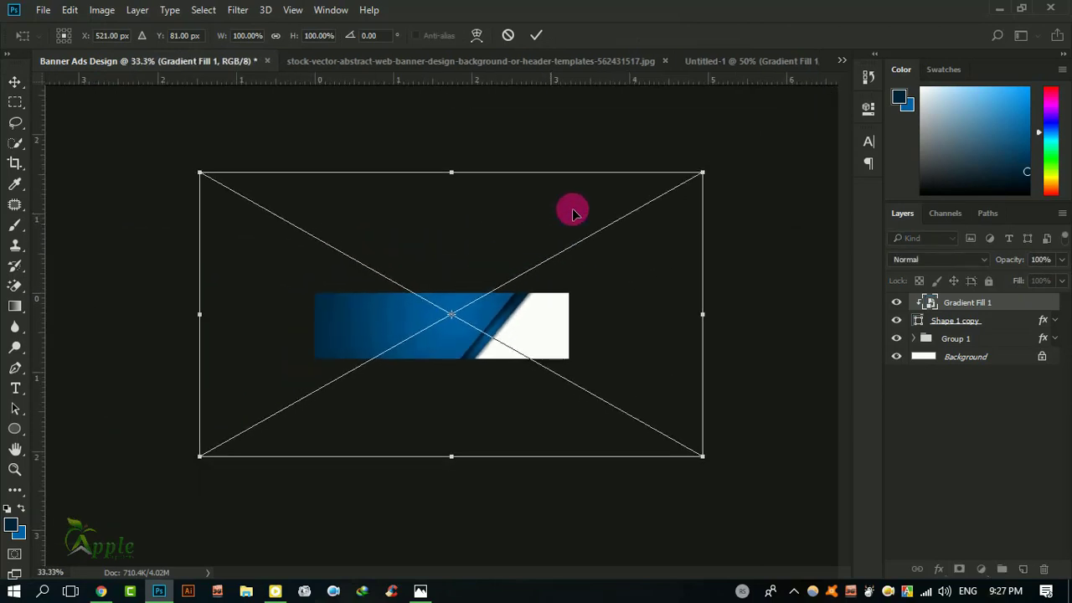
# Scale and position the gradient to about W 60.52% and H 34.07% inside the blue area.
pyautogui.moveTo(703, 176); pyautogui.dragTo(629, 216)
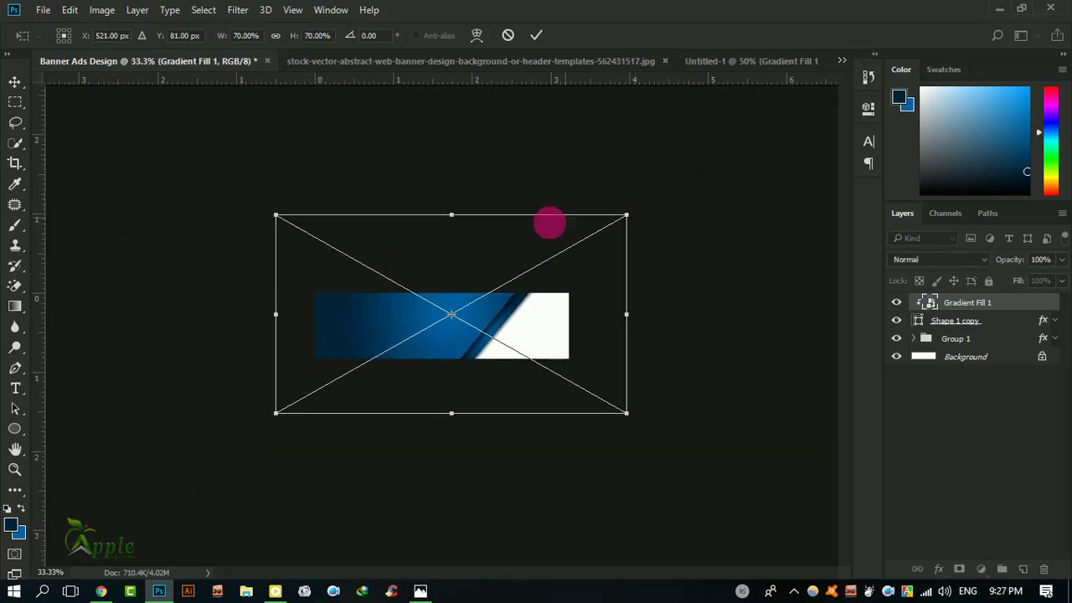
pyautogui.hotkey('ctrl', '+')
pyautogui.hotkey('ctrl', '+')
pyautogui.moveTo(461, 104); pyautogui.dragTo(461, 151)
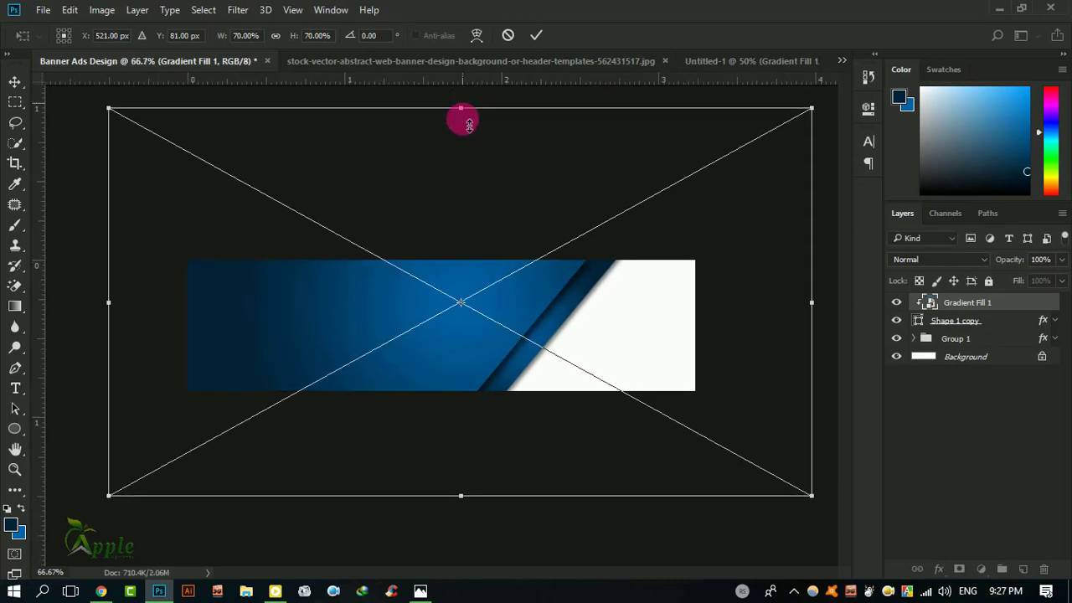
pyautogui.moveTo(494, 279); pyautogui.dragTo(486, 302)
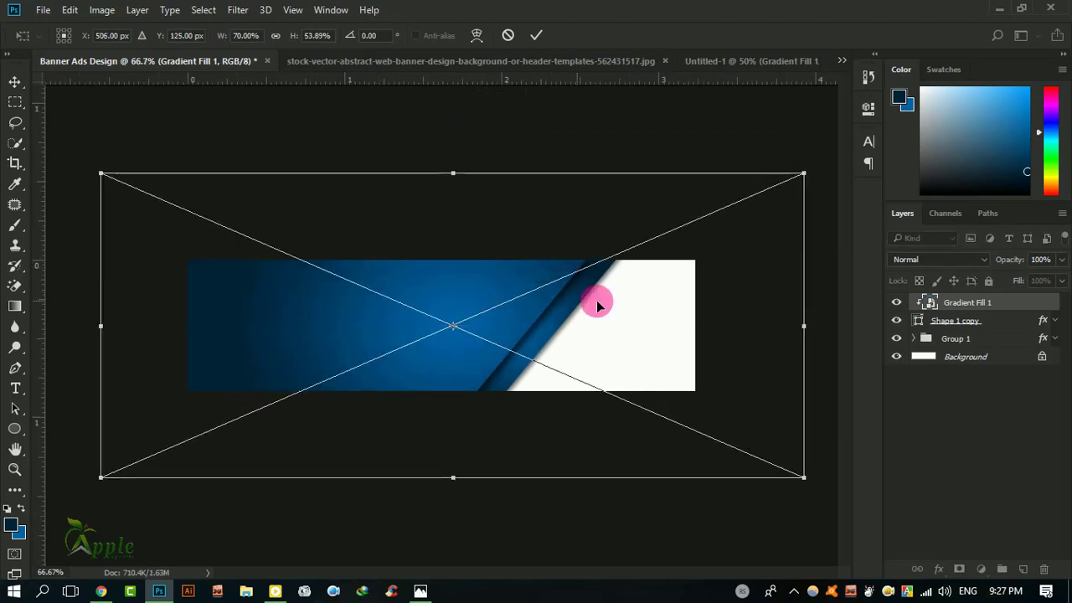
pyautogui.moveTo(803, 479); pyautogui.dragTo(701, 434)
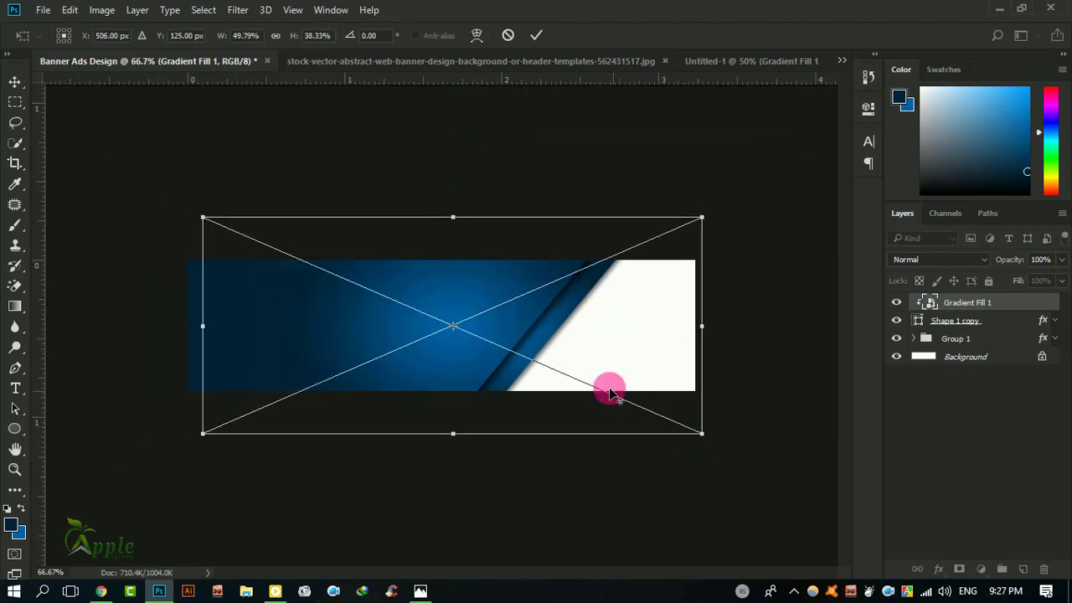
pyautogui.moveTo(565, 353); pyautogui.dragTo(550, 355)
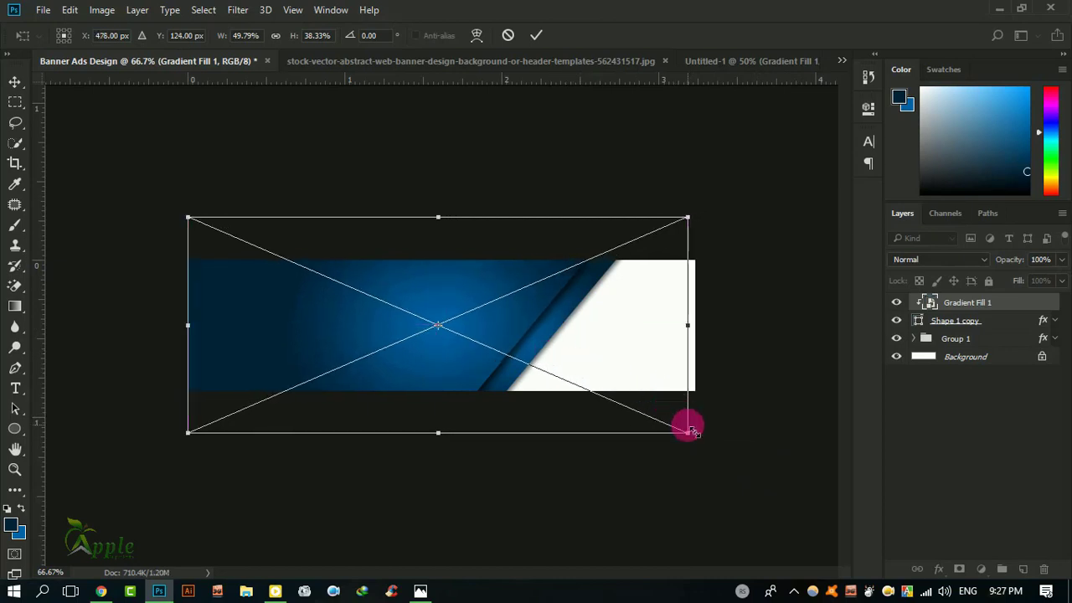
pyautogui.moveTo(689, 432); pyautogui.dragTo(740, 484)
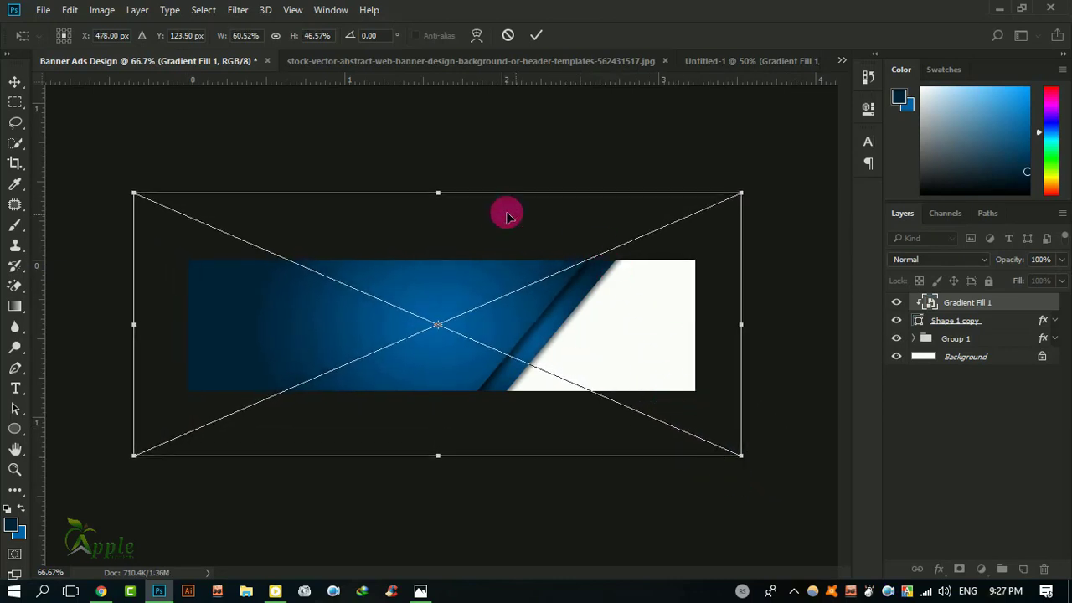
pyautogui.moveTo(448, 204)
pyautogui.mouseDown()
pyautogui.moveTo(456, 253)
pyautogui.moveTo(455, 236)
pyautogui.mouseUp()
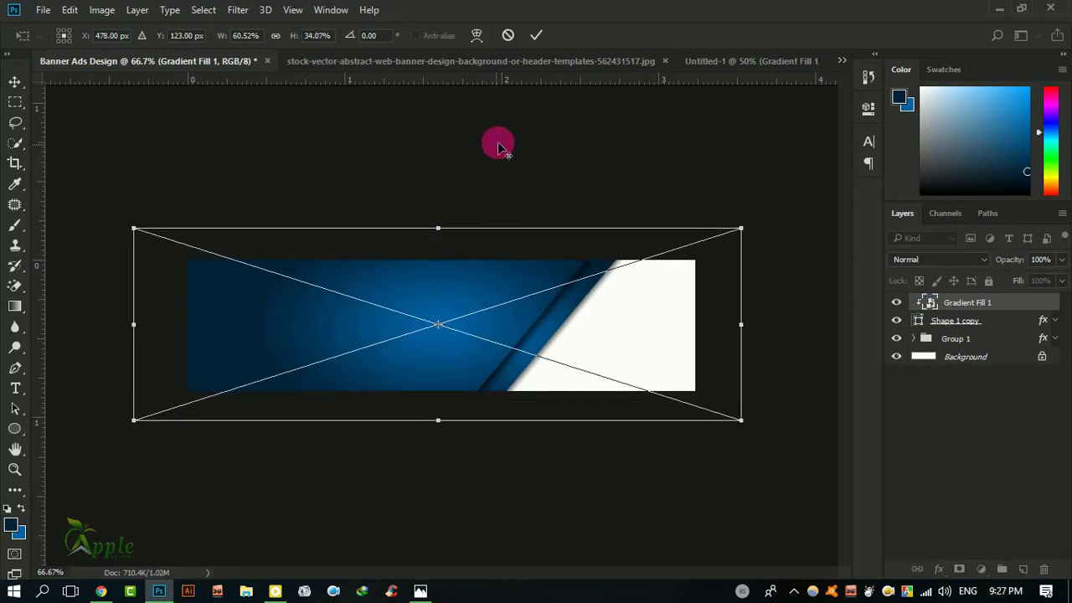
# Commit the gradient resize, view the banner at 100%, and hide the guides.
pyautogui.click(536, 37)
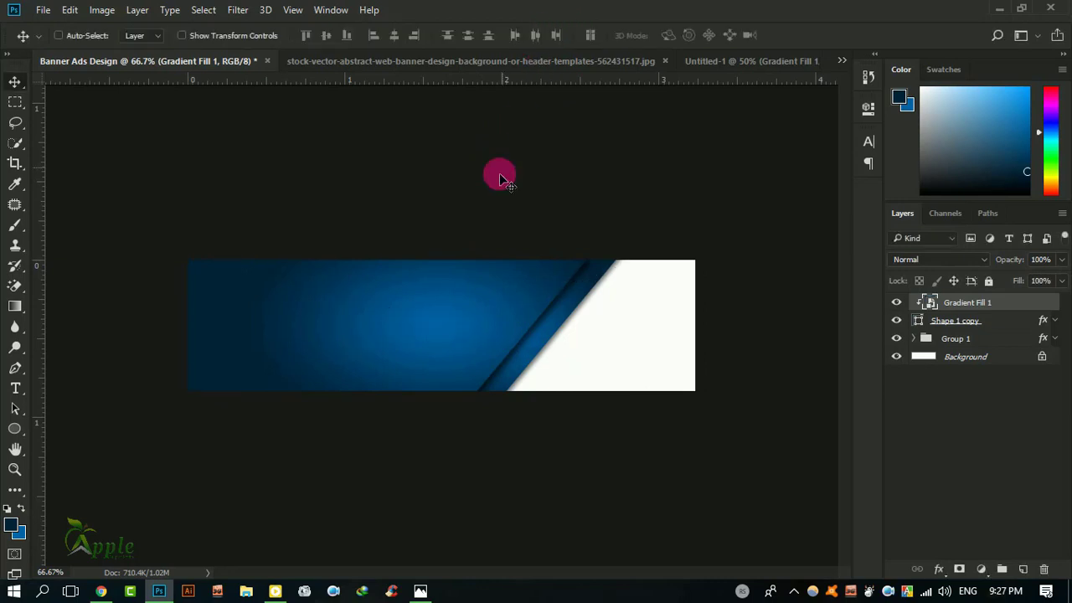
pyautogui.click(444, 285)
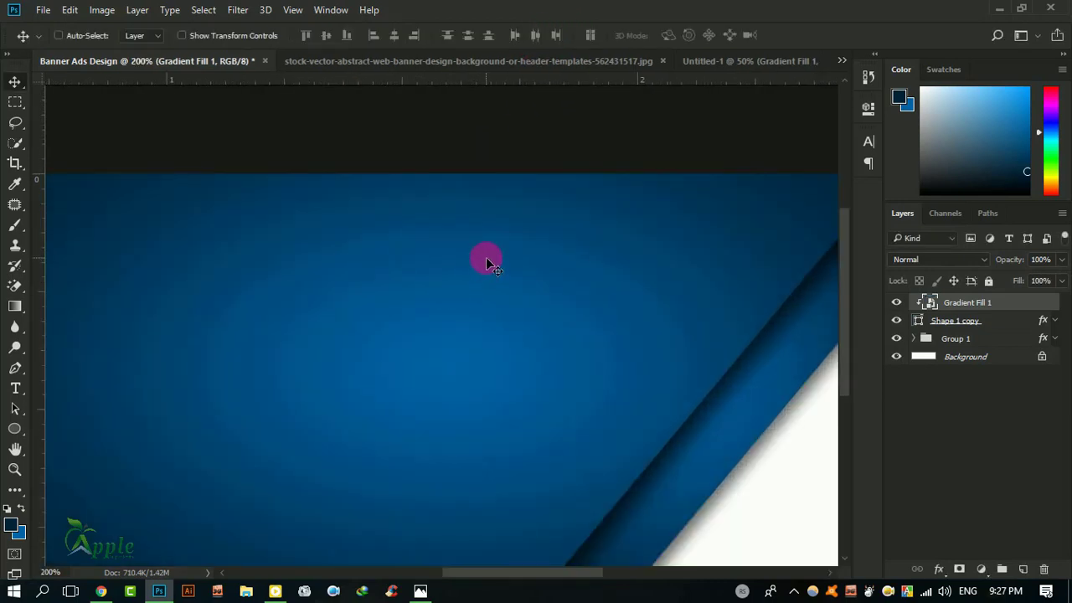
pyautogui.hotkey('ctrl', '-')
pyautogui.hotkey('ctrl', '-')
pyautogui.hotkey('ctrl', '+')
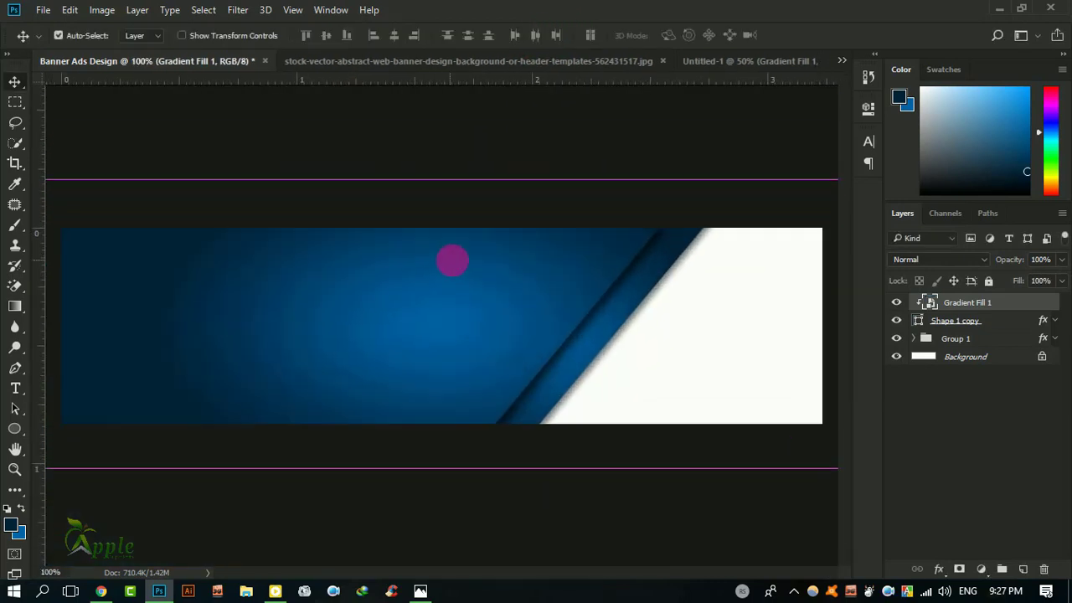
pyautogui.hotkey('ctrl', ';')
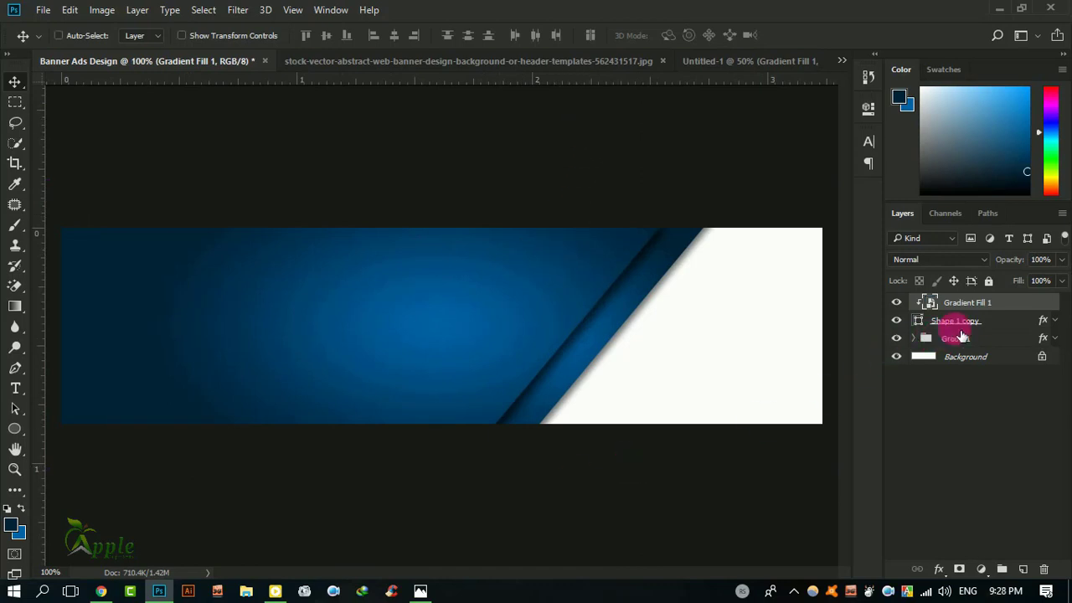
# Group all banner layers, name the group BG, and shift it left.
pyautogui.keyDown('shift'); pyautogui.click(960, 336); pyautogui.keyUp('shift')
pyautogui.moveTo(960, 336); pyautogui.dragTo(1002, 569)
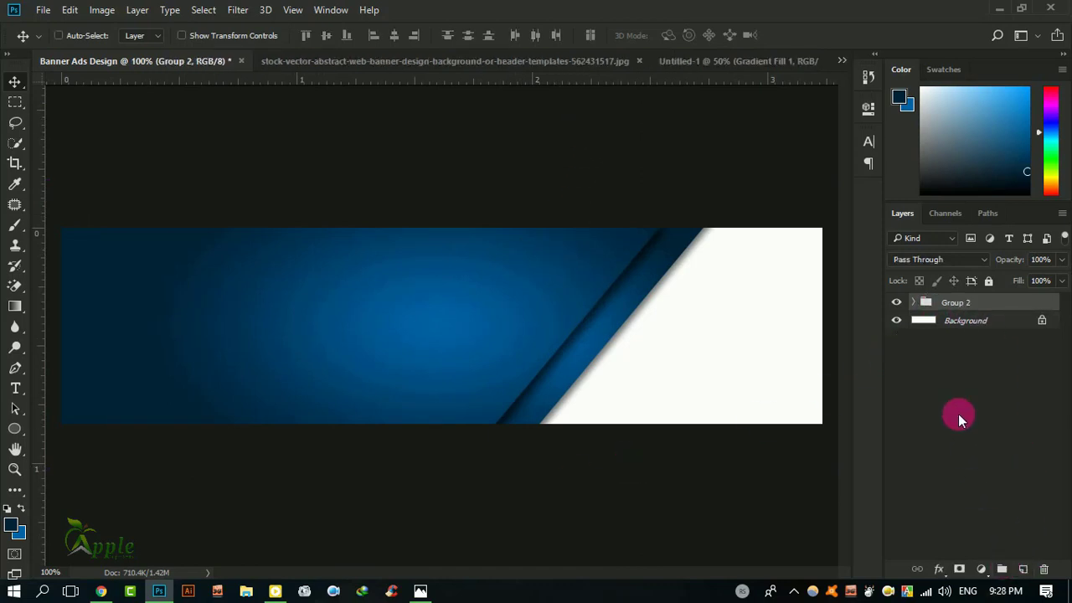
pyautogui.doubleClick(957, 302)
pyautogui.write('BG')
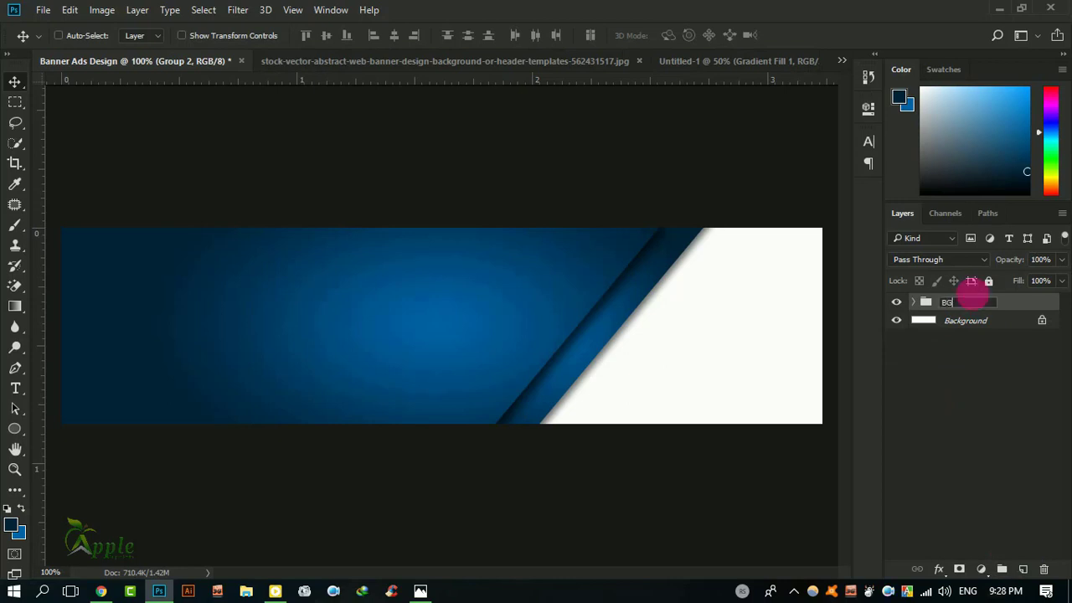
pyautogui.press('Return')
pyautogui.moveTo(594, 294); pyautogui.dragTo(532, 293)
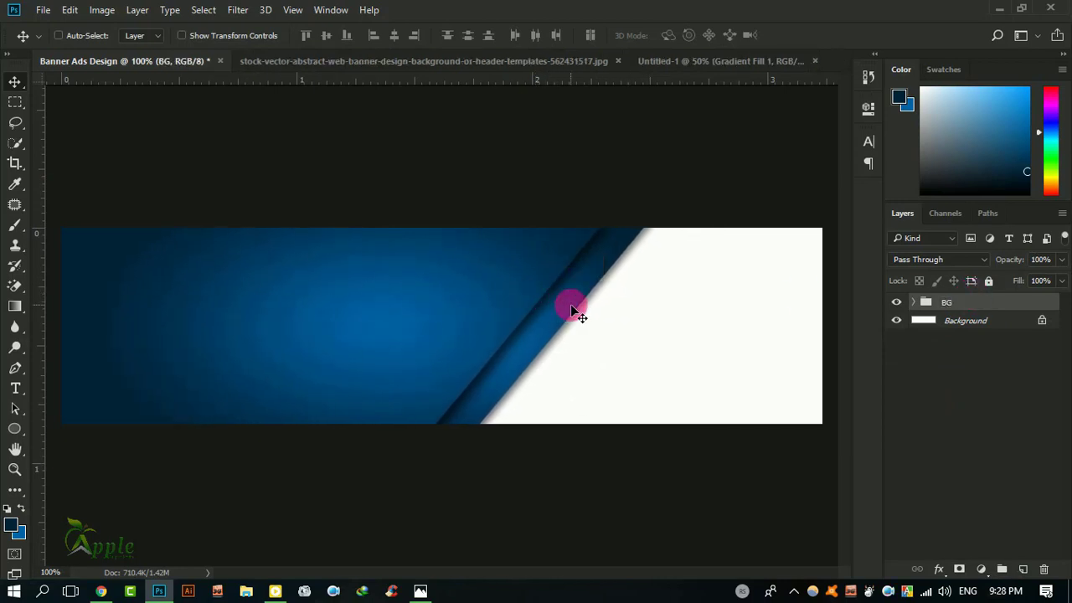
# Type the heading 'BANNER DESIGN' on the blue area of the banner.
pyautogui.click(14, 387)
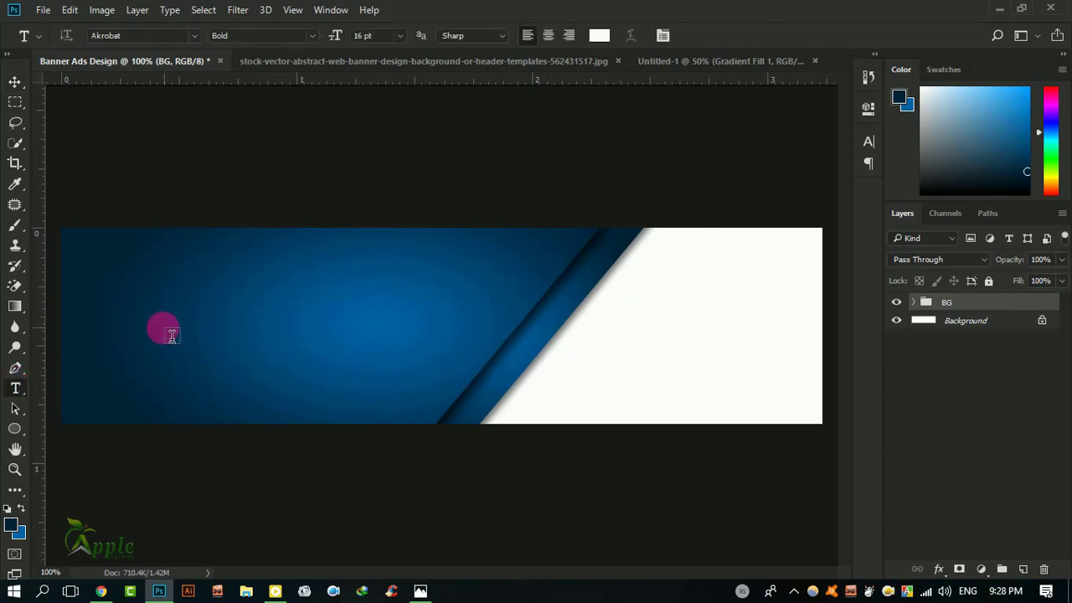
pyautogui.click(131, 324)
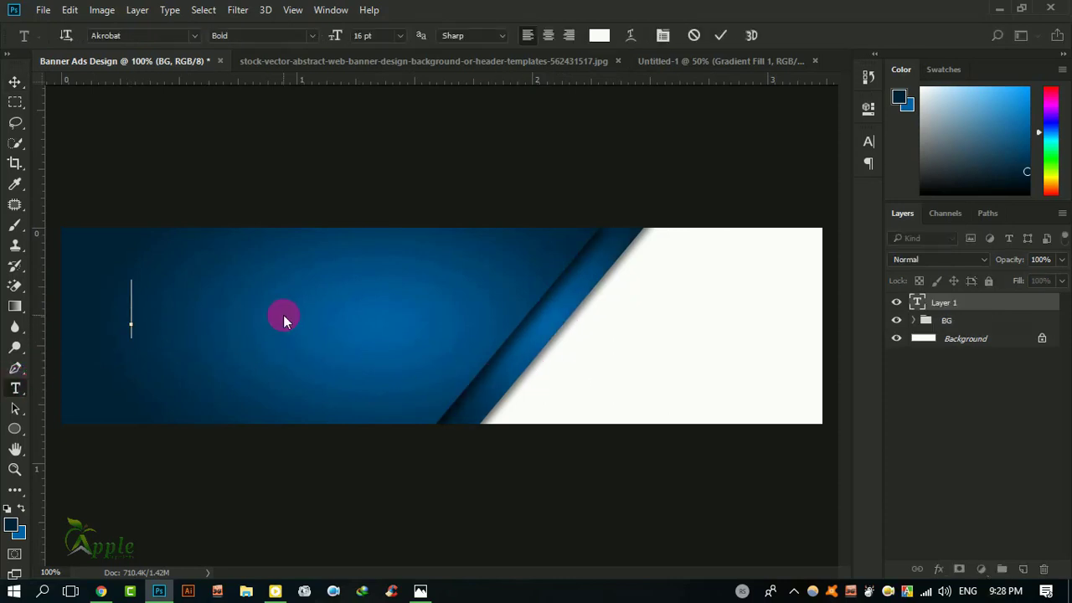
pyautogui.write('BANNE')
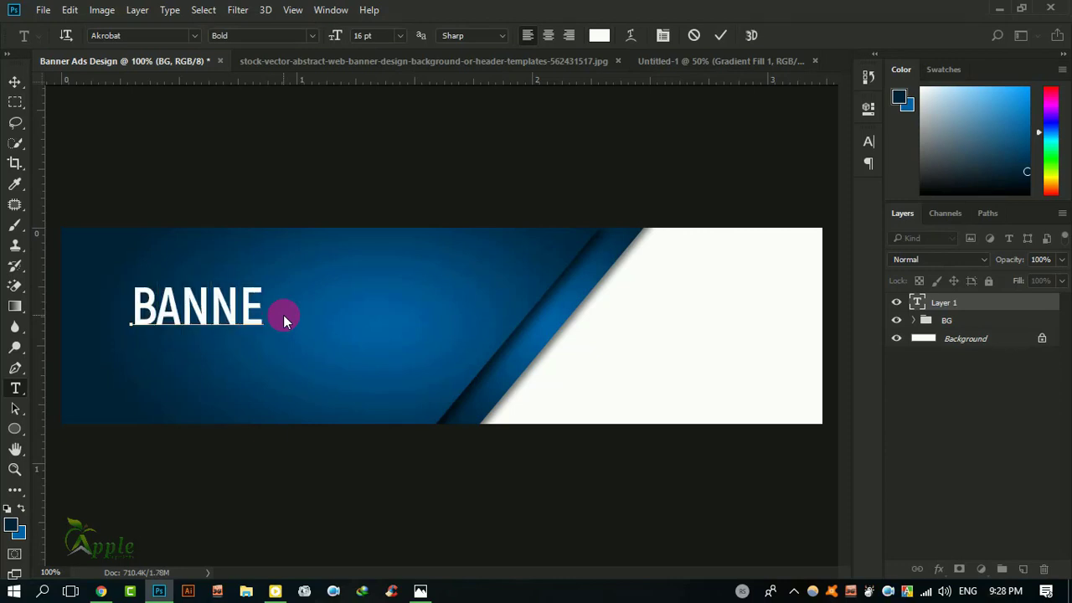
pyautogui.write('R DE')
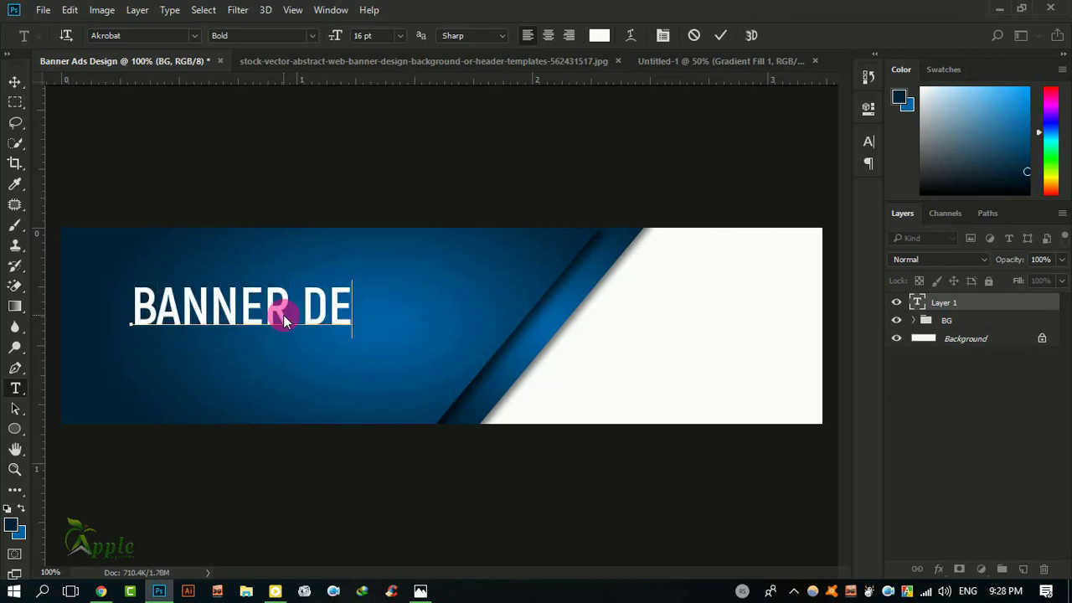
pyautogui.write('SIGN')
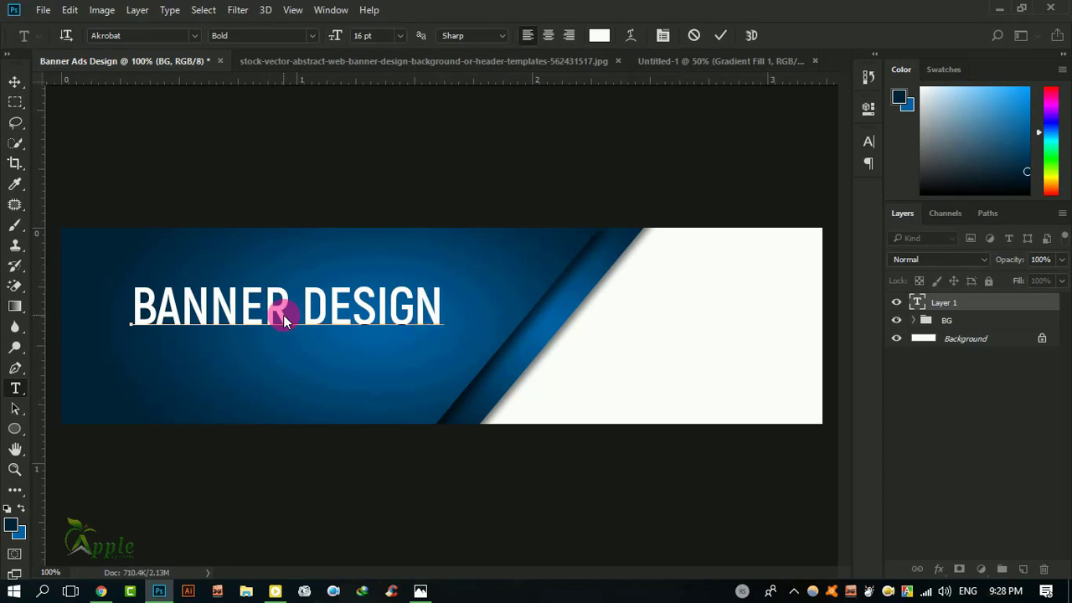
pyautogui.click(718, 35)
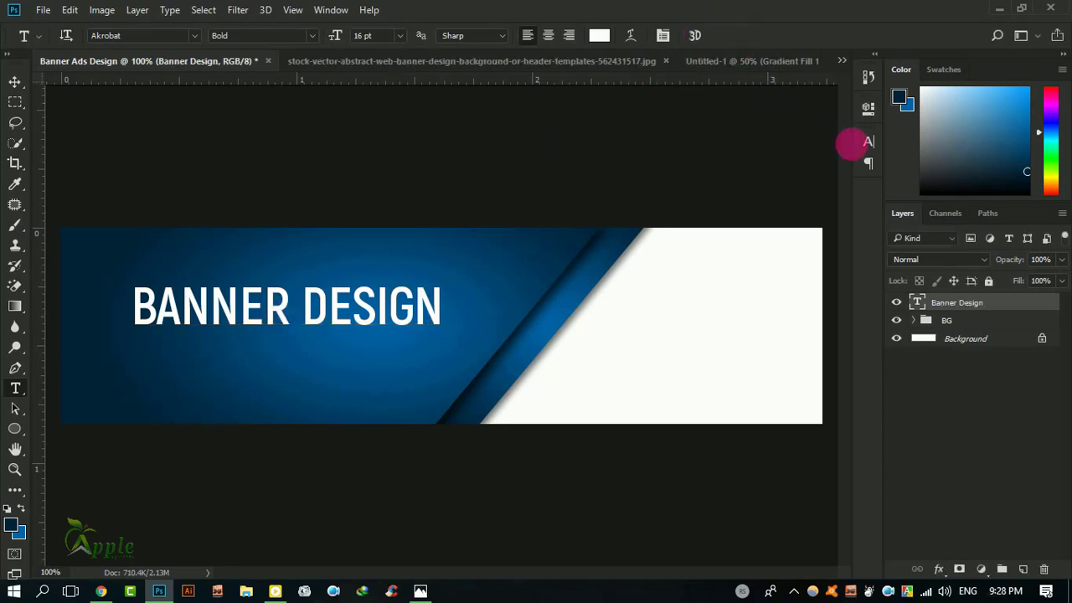
# Set the BANNER DESIGN heading's font size to 10 pt in the Character panel.
pyautogui.click(868, 142)
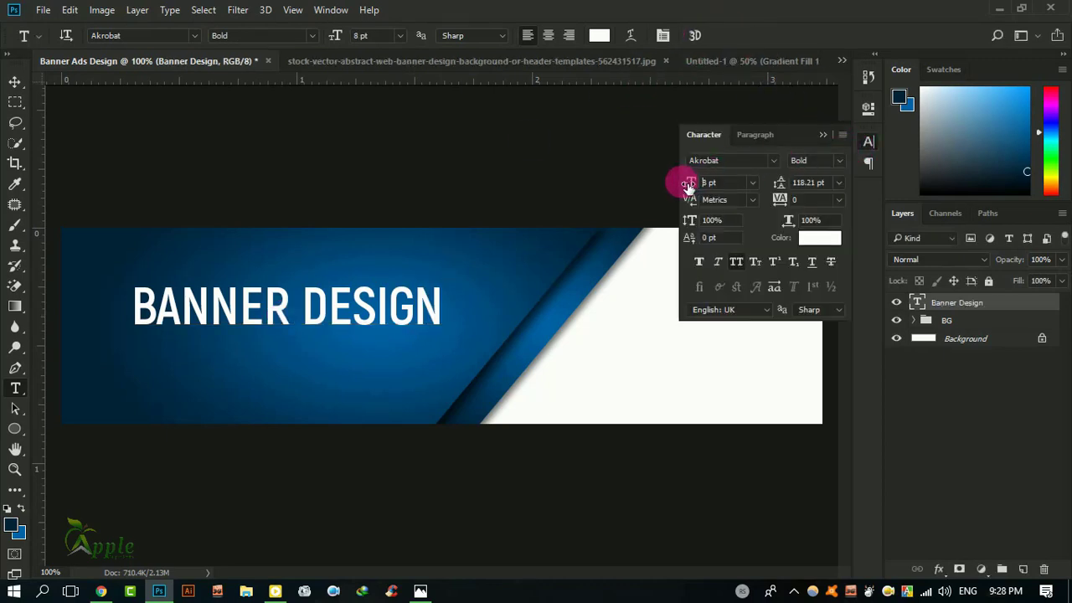
pyautogui.moveTo(688, 186)
pyautogui.mouseDown()
pyautogui.moveTo(698, 190)
pyautogui.moveTo(687, 184)
pyautogui.mouseUp()
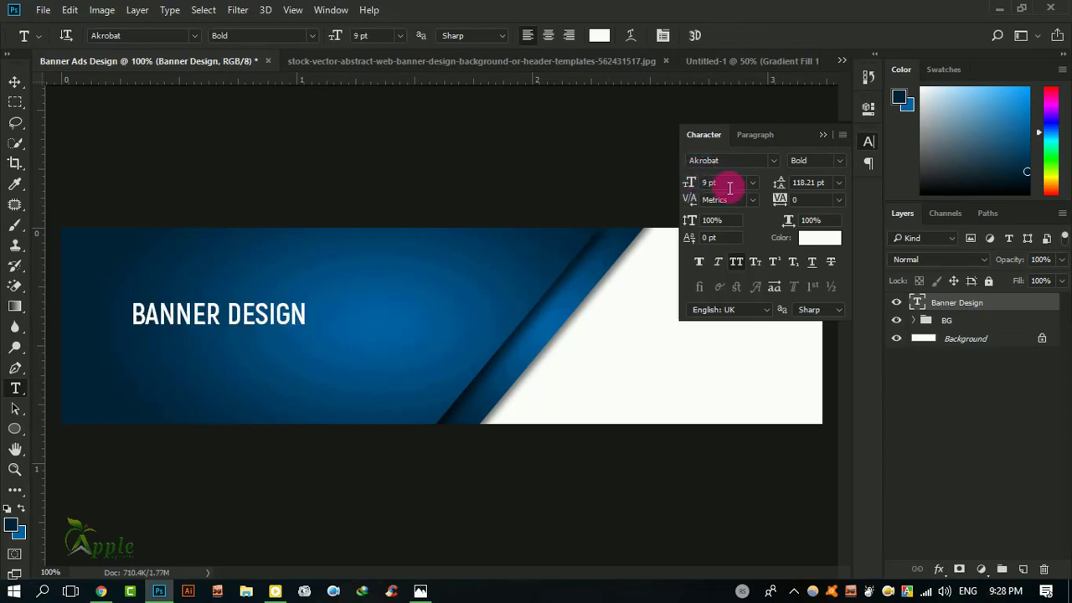
pyautogui.click(714, 188)
pyautogui.write('12')
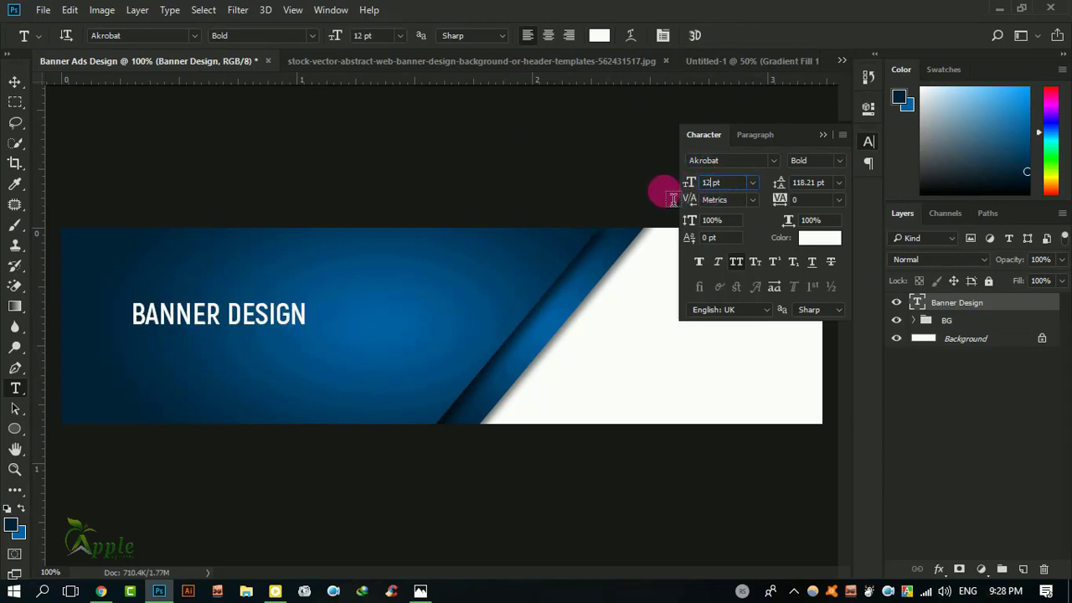
pyautogui.press('Return')
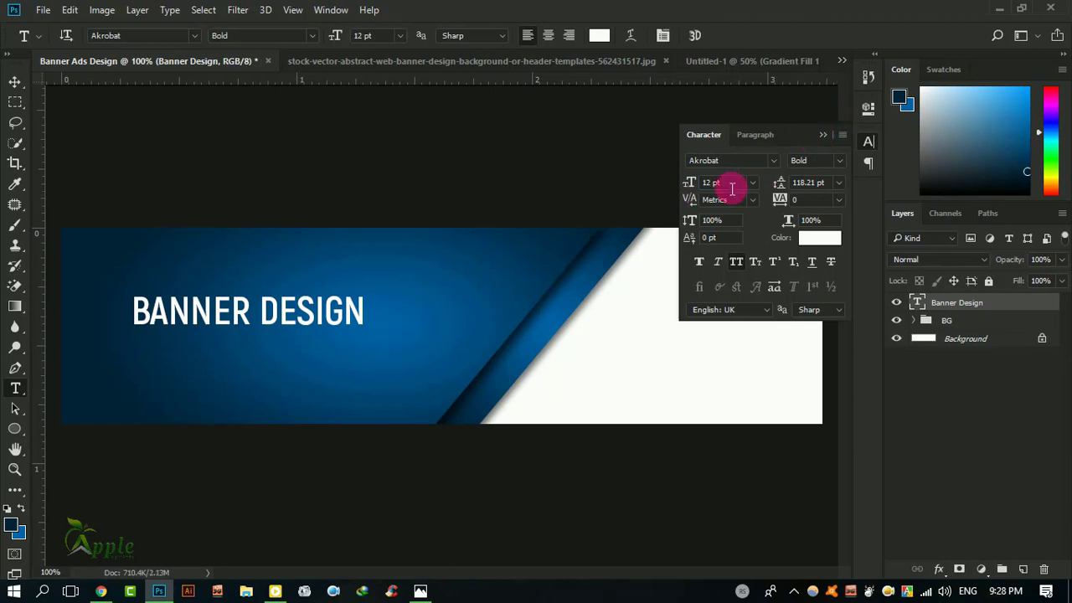
pyautogui.click(691, 185)
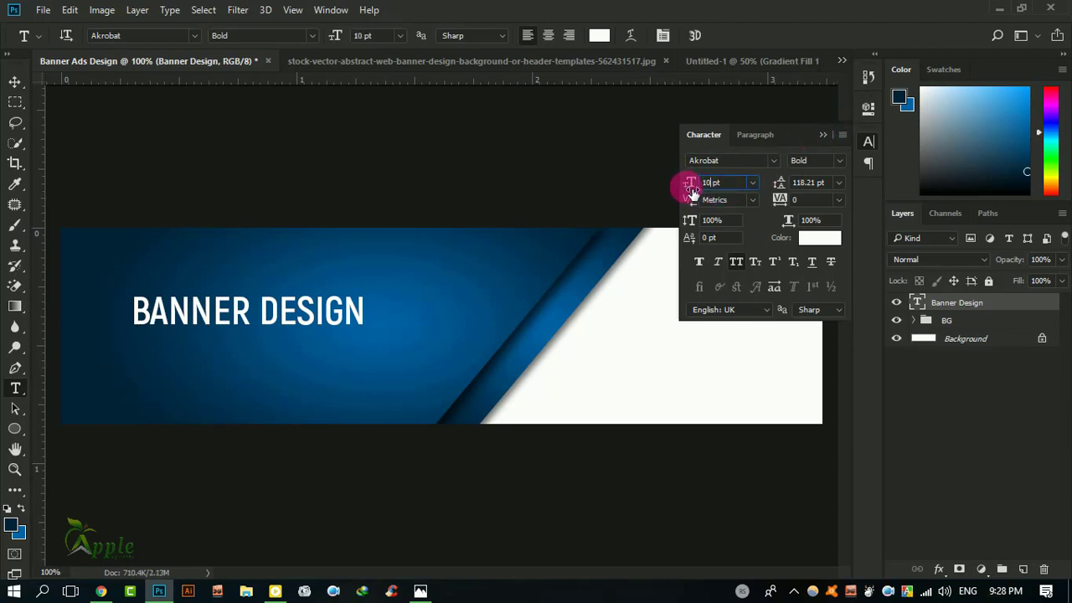
pyautogui.moveTo(702, 199); pyautogui.dragTo(711, 203)
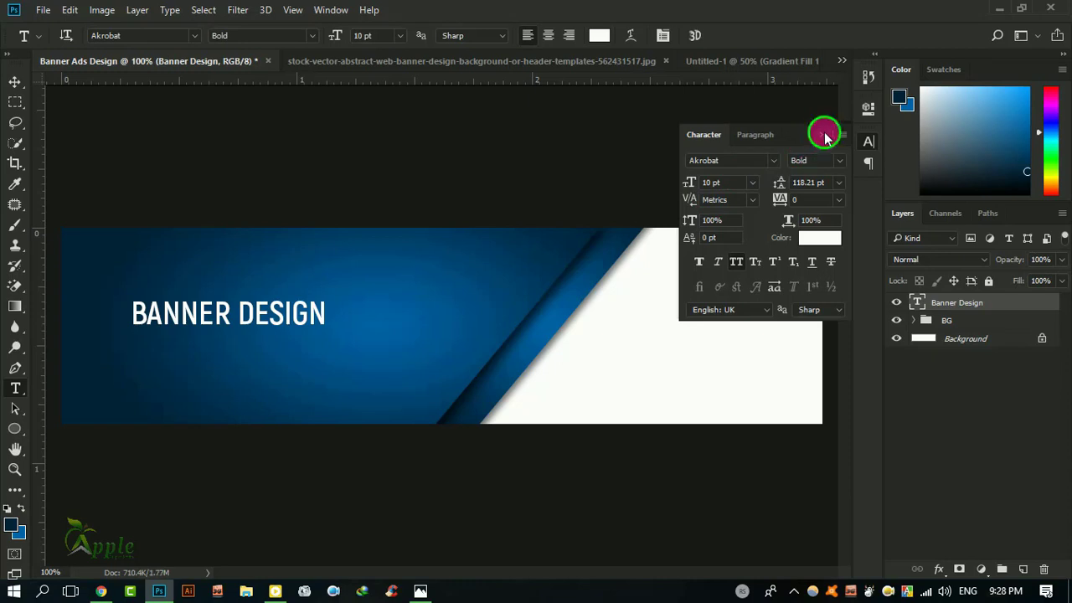
pyautogui.click(825, 137)
pyautogui.click(15, 82)
# Move the heading up-left and fill a paragraph box below it with Lorem Ipsum.
pyautogui.moveTo(207, 300); pyautogui.dragTo(186, 292)
pyautogui.click(15, 389)
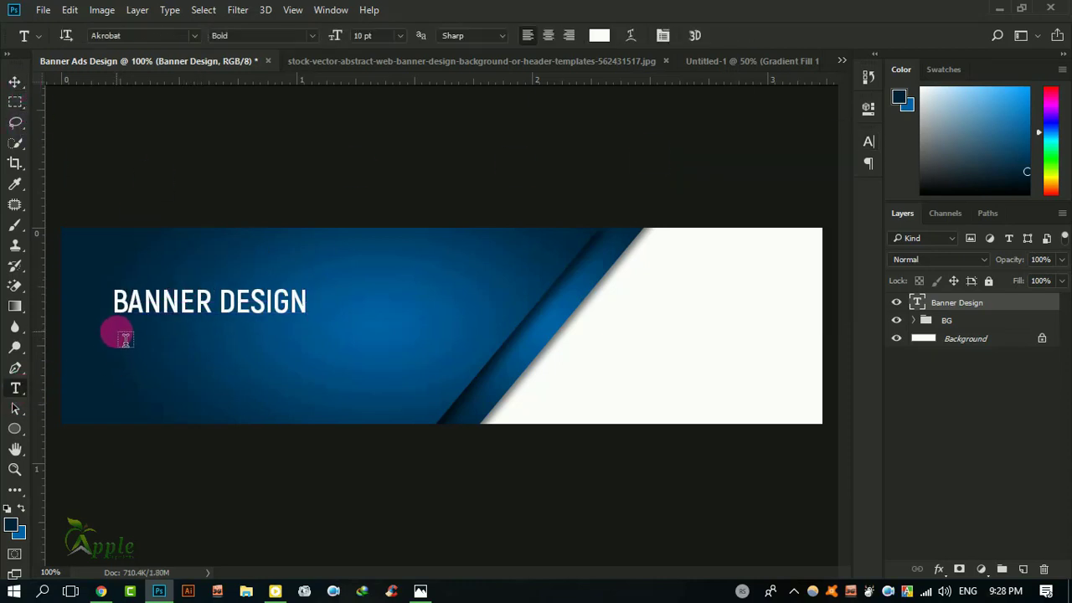
pyautogui.moveTo(115, 327); pyautogui.dragTo(418, 379)
pyautogui.click(170, 10)
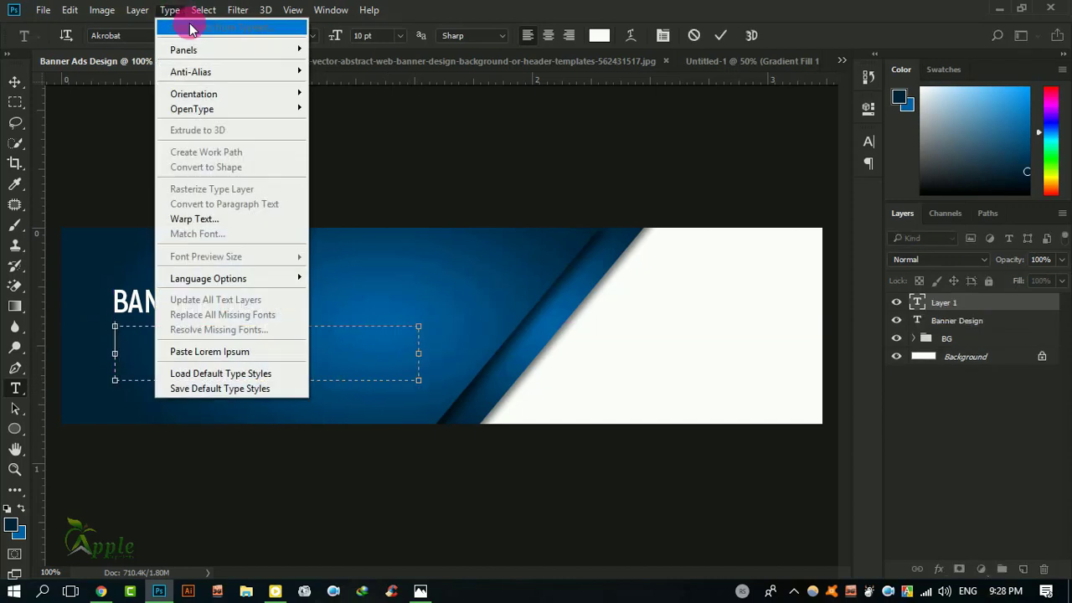
pyautogui.click(251, 351)
# Format the placeholder paragraph as 4 pt Regular with All Caps off.
pyautogui.click(199, 10)
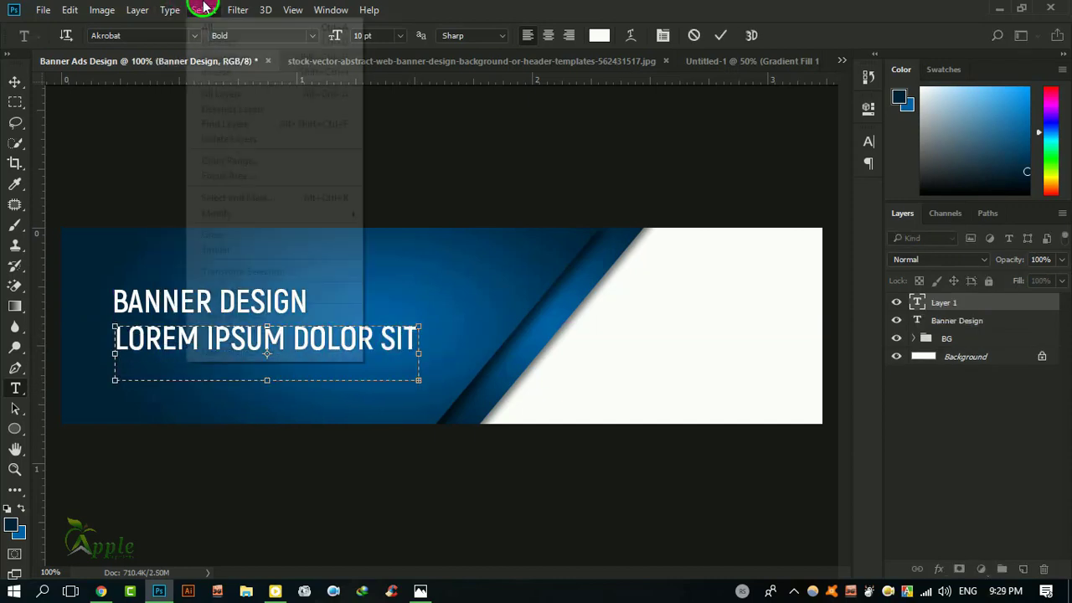
pyautogui.click(210, 24)
pyautogui.click(869, 140)
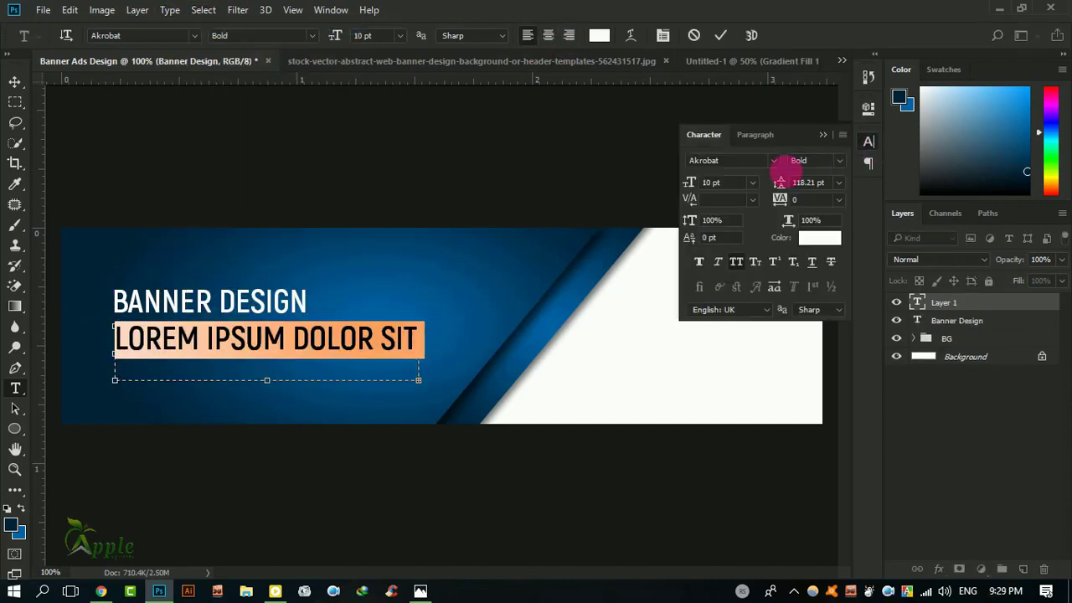
pyautogui.moveTo(691, 182); pyautogui.dragTo(677, 183)
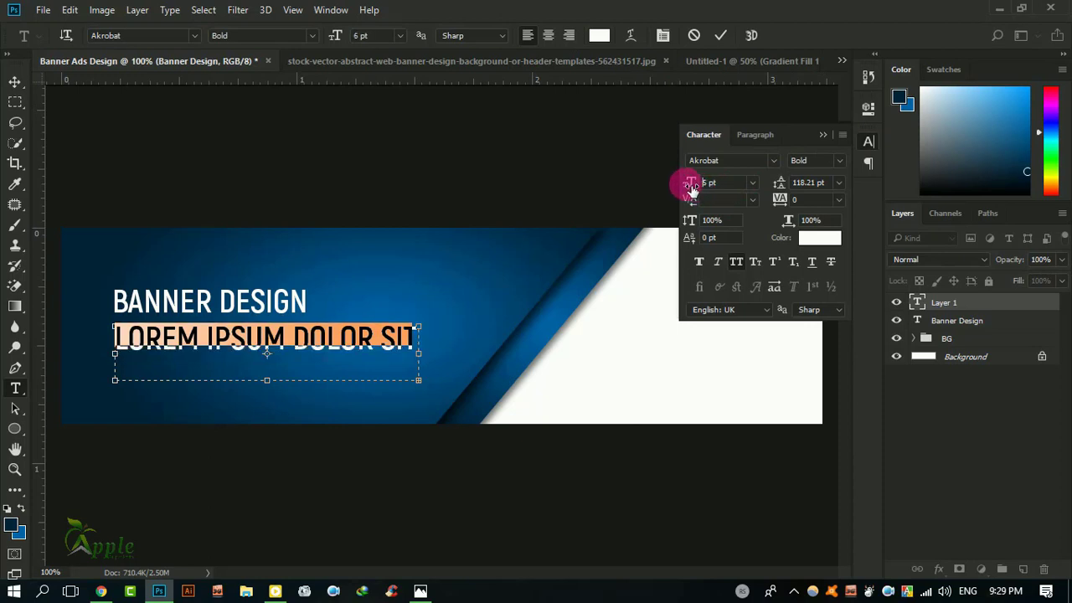
pyautogui.click(737, 262)
pyautogui.moveTo(780, 186); pyautogui.dragTo(665, 184)
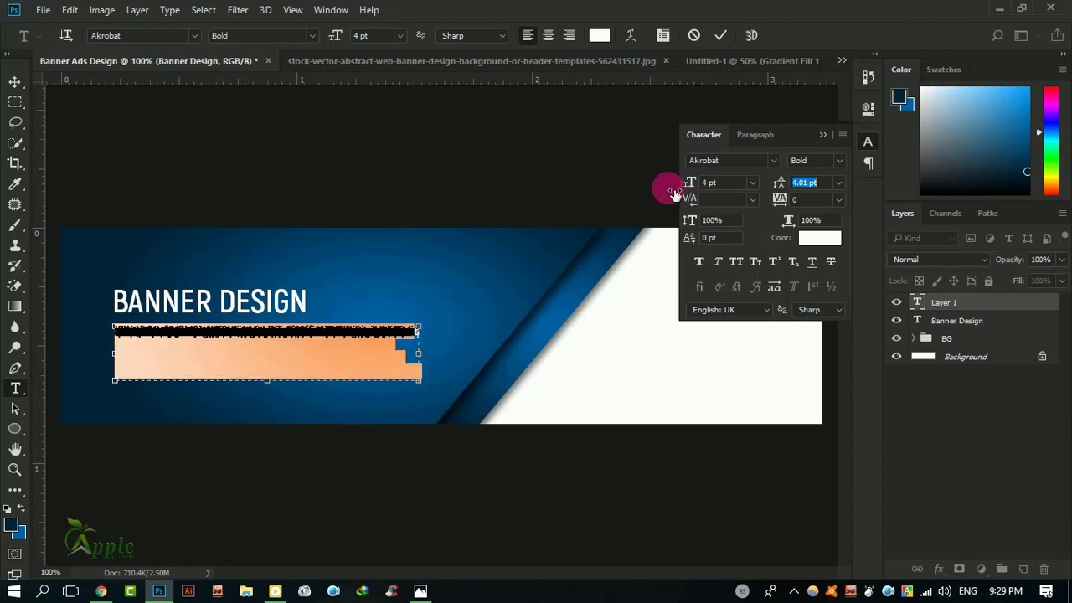
pyautogui.click(839, 160)
pyautogui.click(834, 213)
pyautogui.click(720, 35)
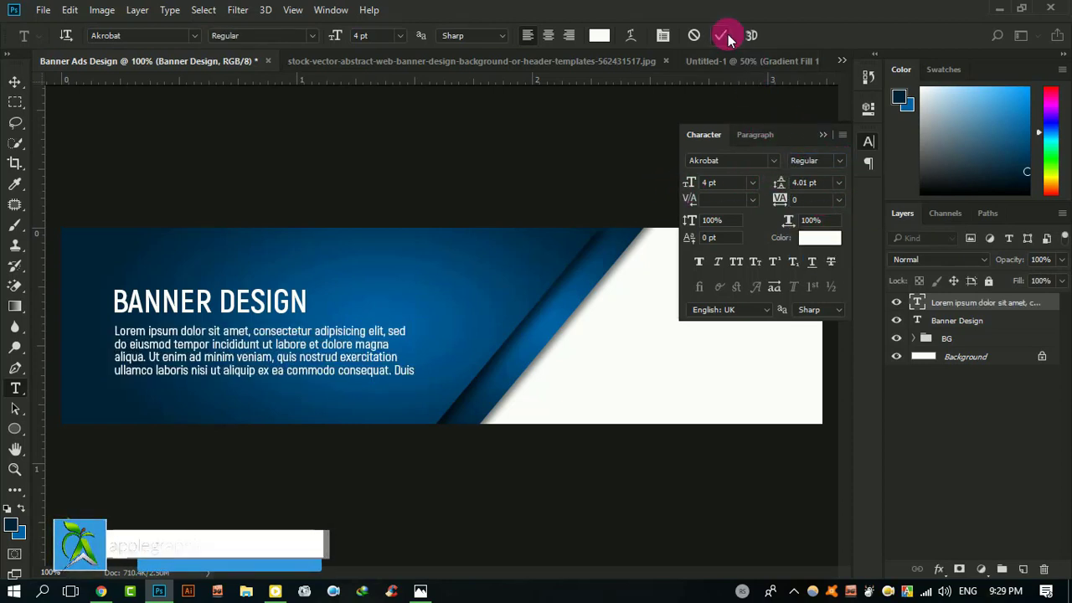
# Resize the paragraph box and end the text with a period before 'ullamco'.
pyautogui.click(275, 373)
pyautogui.moveTo(412, 358); pyautogui.dragTo(432, 365)
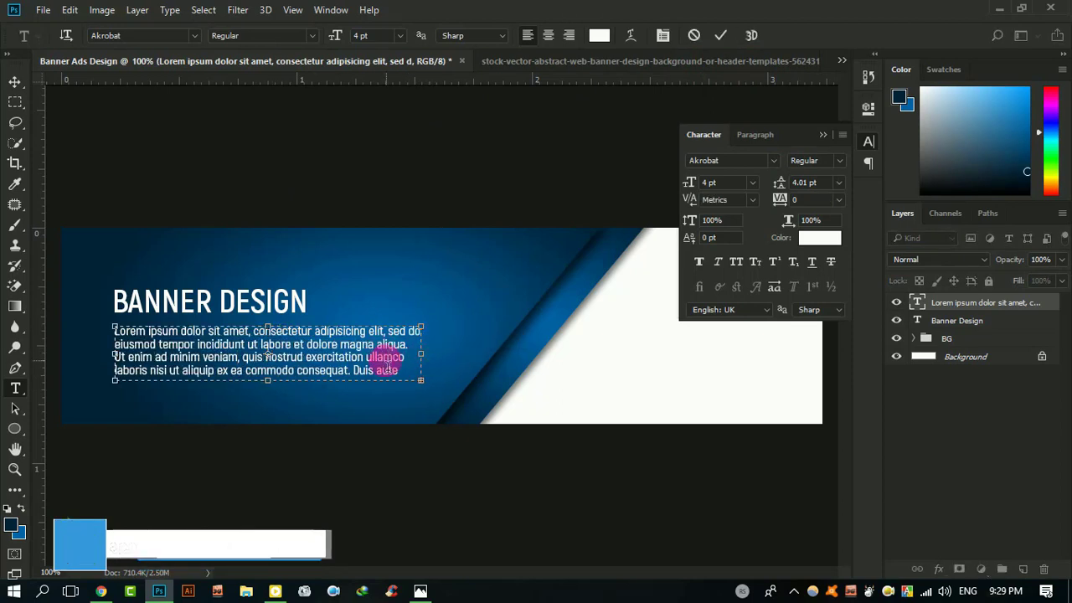
pyautogui.click(369, 358)
pyautogui.press('Return')
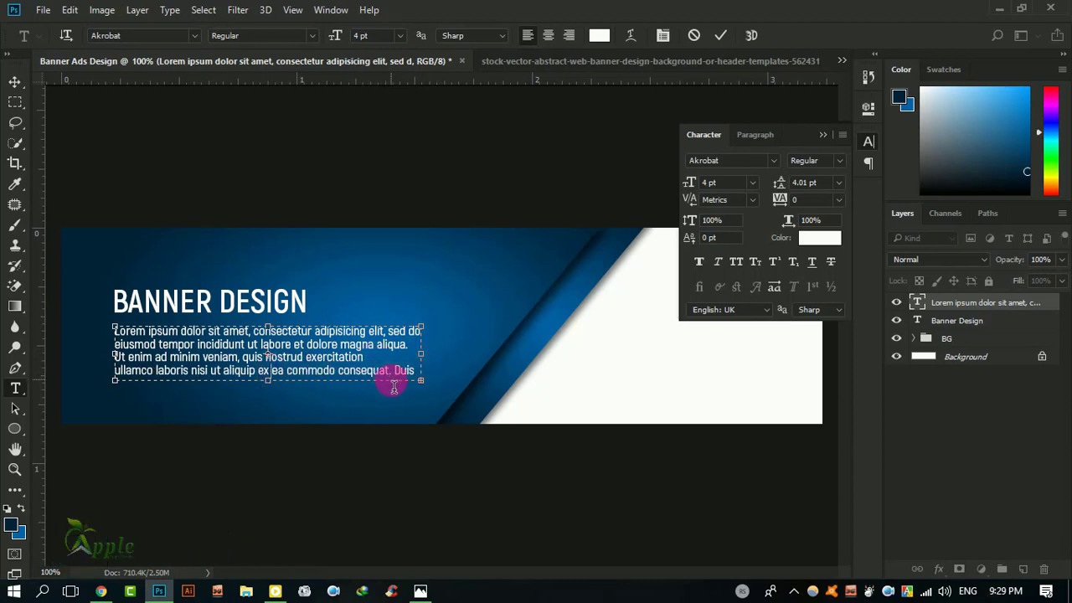
pyautogui.write('.')
pyautogui.click(721, 35)
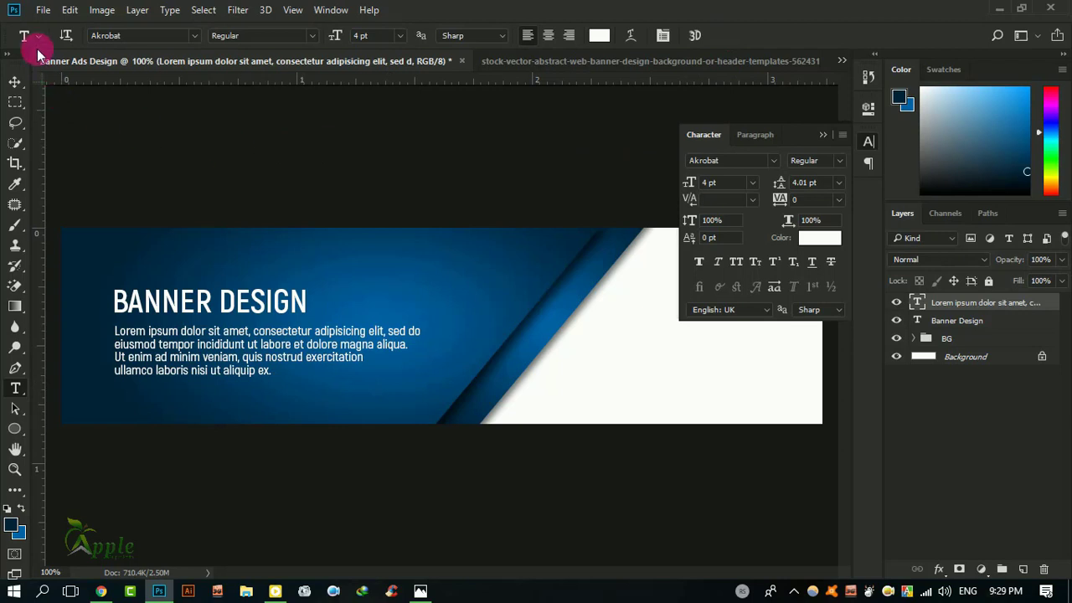
# Set the paragraph's leading to 5 pt.
pyautogui.click(780, 191)
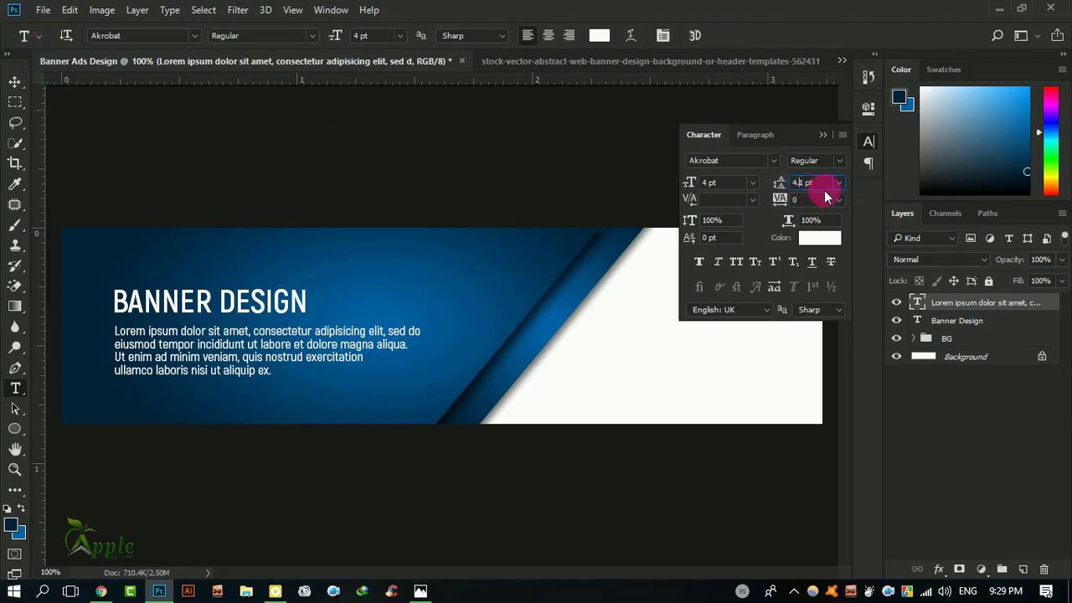
pyautogui.write('4.5')
pyautogui.write('4.51')
pyautogui.press('Return')
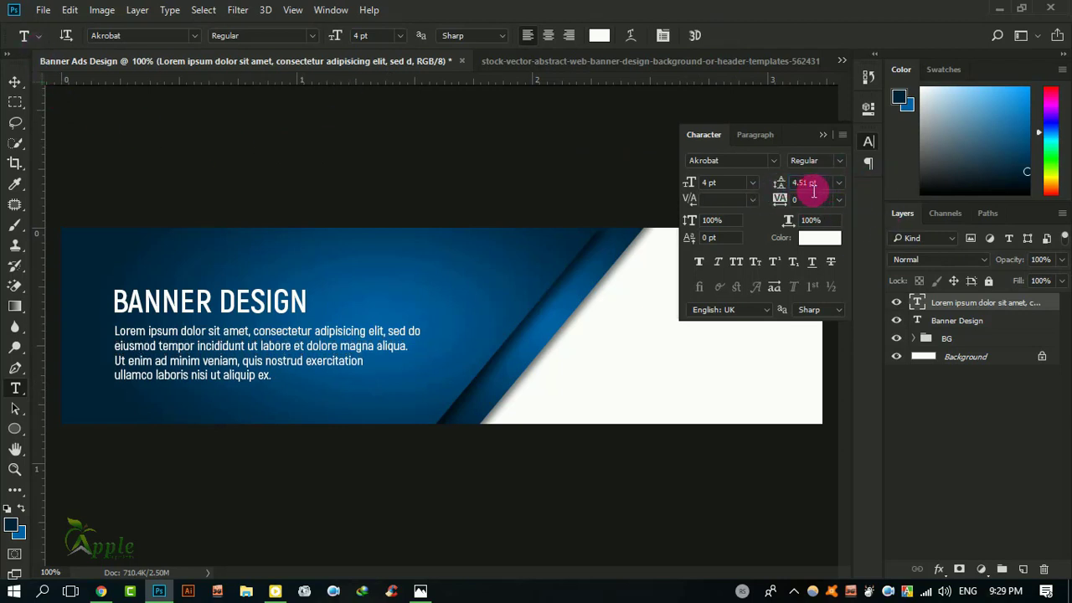
pyautogui.doubleClick(813, 191)
pyautogui.write('5')
pyautogui.press('Return')
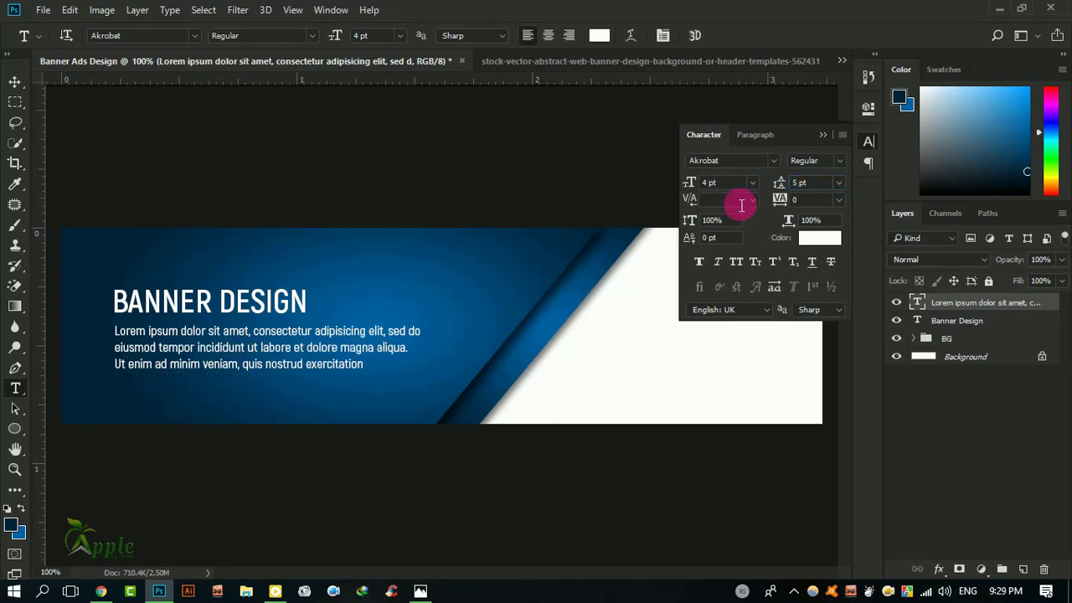
# Shift the paragraph up a few pixels and begin a text layer on the white side.
pyautogui.click(868, 140)
pyautogui.click(15, 82)
pyautogui.moveTo(342, 363); pyautogui.dragTo(343, 360)
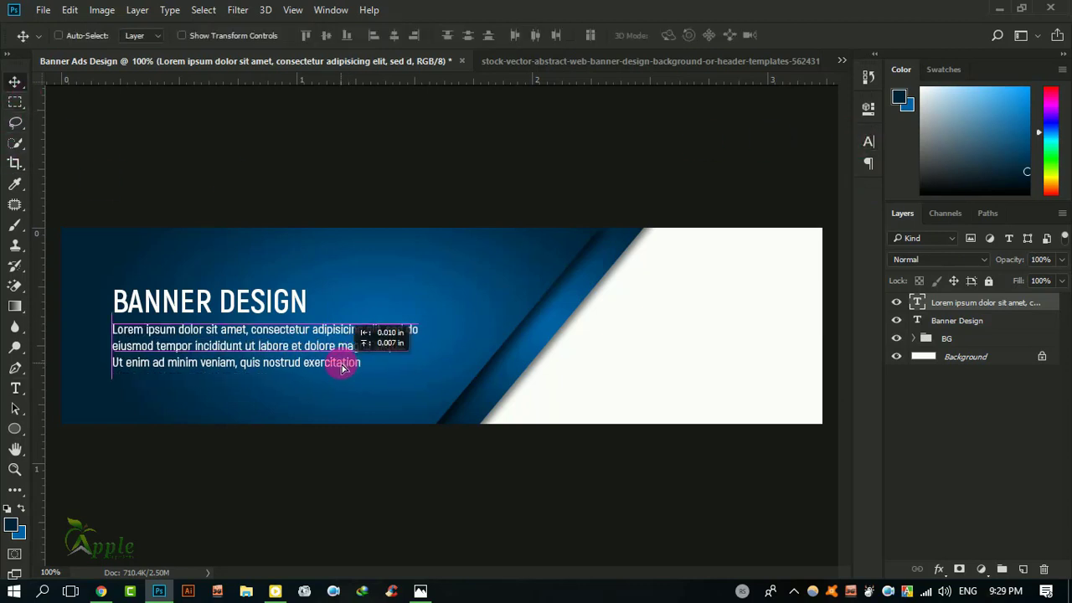
pyautogui.moveTo(431, 366); pyautogui.dragTo(432, 367)
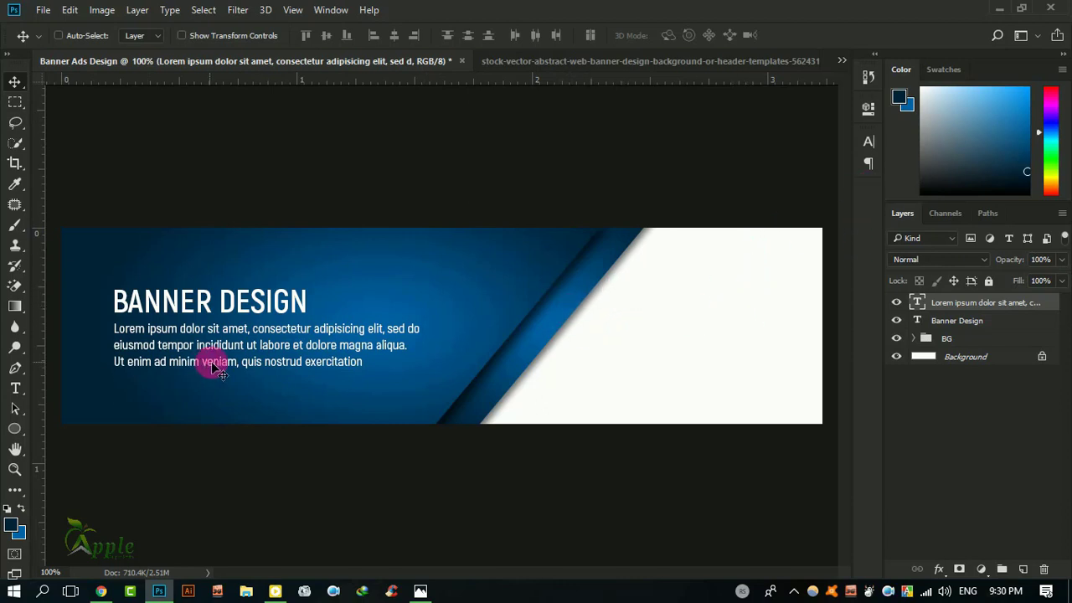
pyautogui.click(16, 398)
pyautogui.click(631, 341)
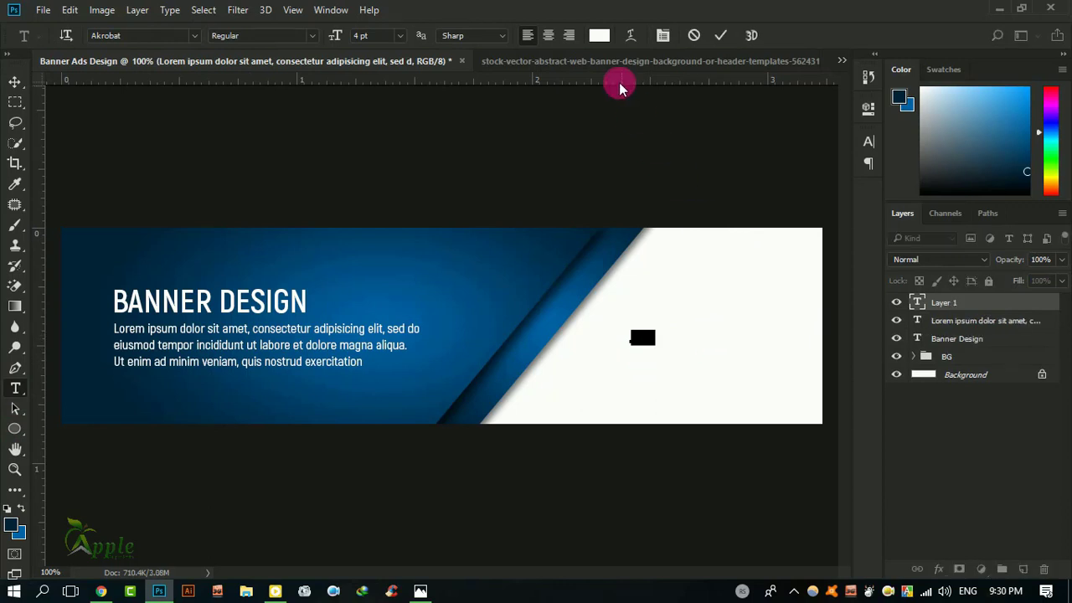
# Make the headline dark navy sampled from the banner, bold, and all caps.
pyautogui.click(599, 35)
pyautogui.click(562, 240)
pyautogui.click(944, 195)
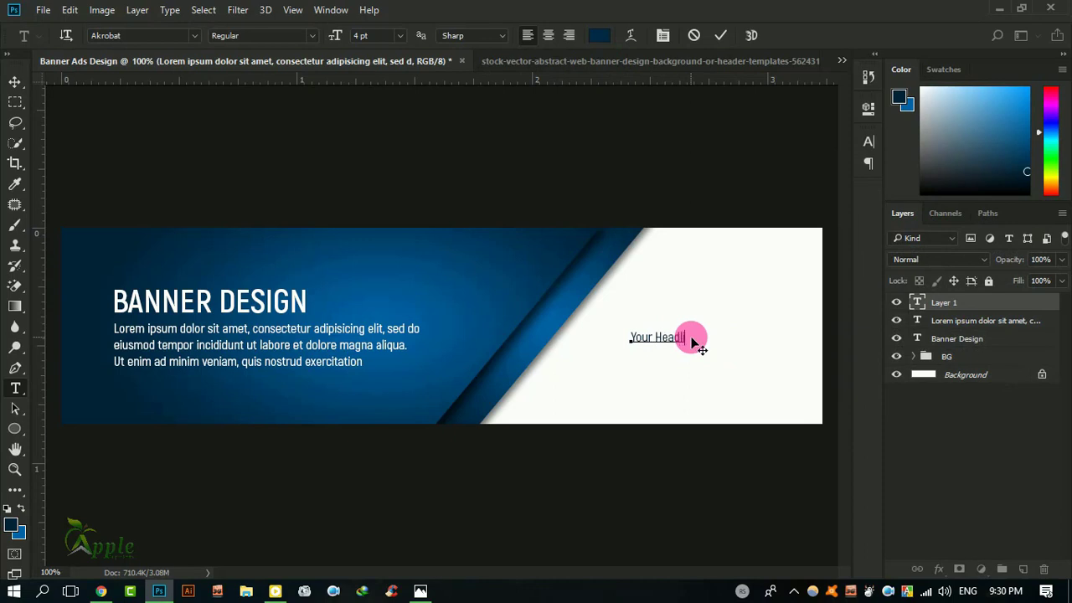
pyautogui.hotkey('ctrl', 'a')
pyautogui.click(869, 140)
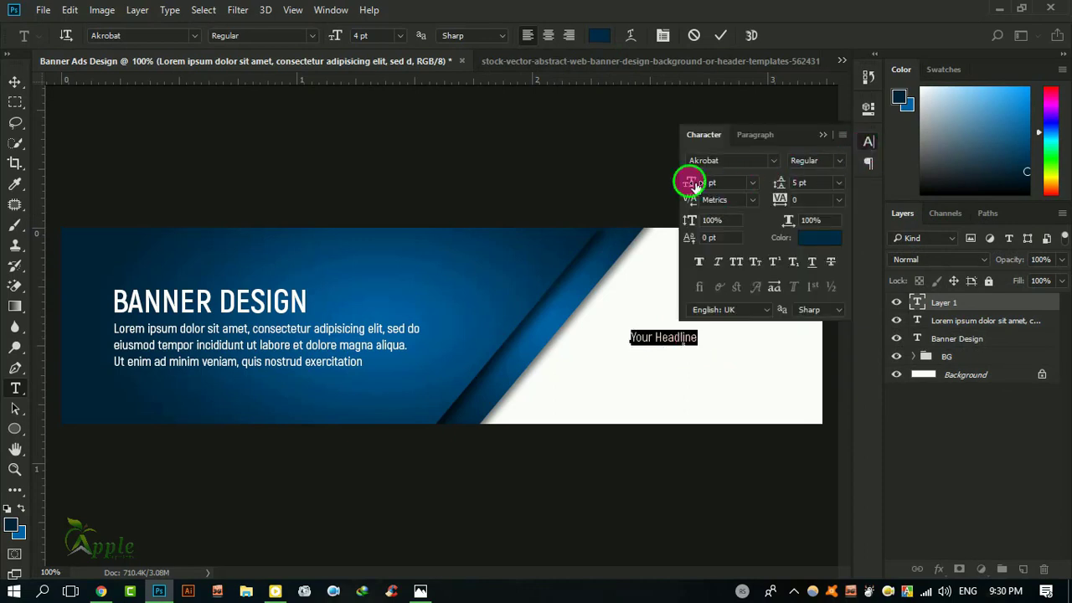
pyautogui.moveTo(689, 181); pyautogui.dragTo(702, 188)
pyautogui.click(839, 160)
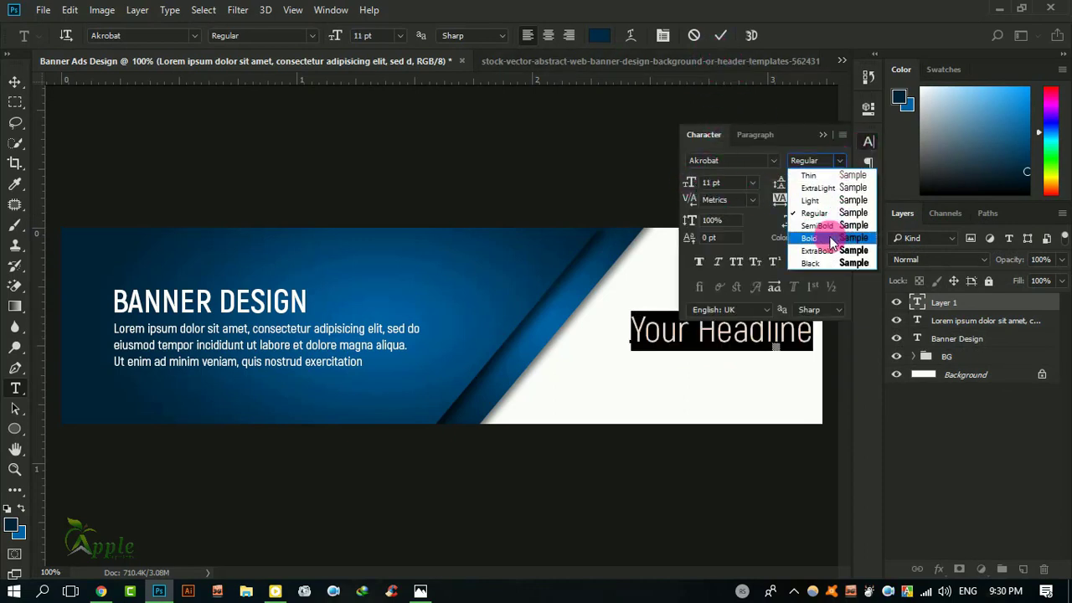
pyautogui.click(825, 230)
pyautogui.click(738, 261)
pyautogui.click(721, 36)
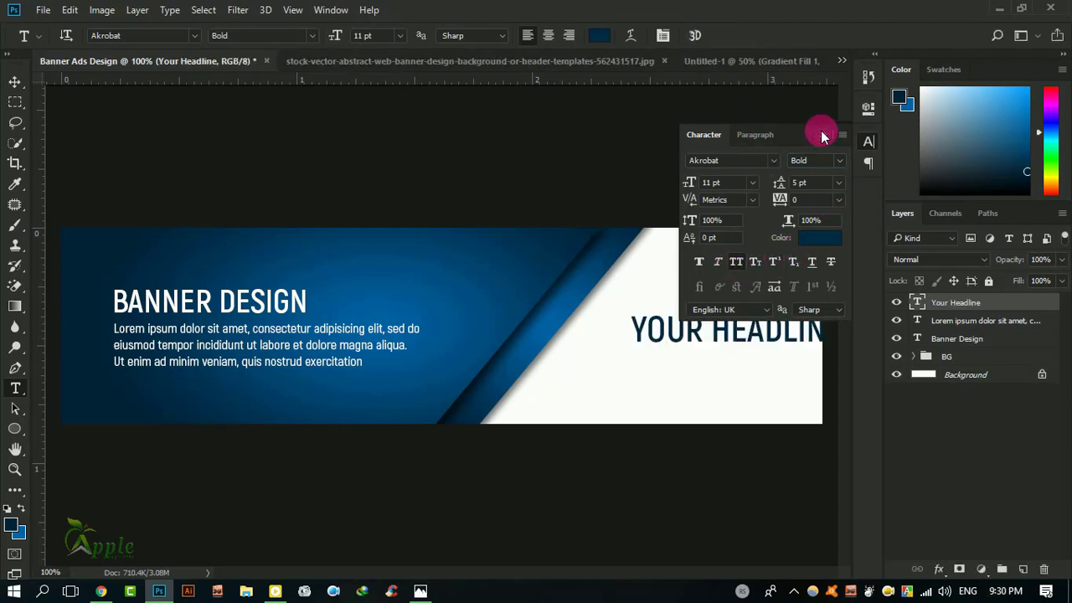
pyautogui.click(824, 134)
# Right-align YOUR HEADLINE and move it toward the banner's right edge.
pyautogui.press('v')
pyautogui.moveTo(740, 318); pyautogui.dragTo(687, 365)
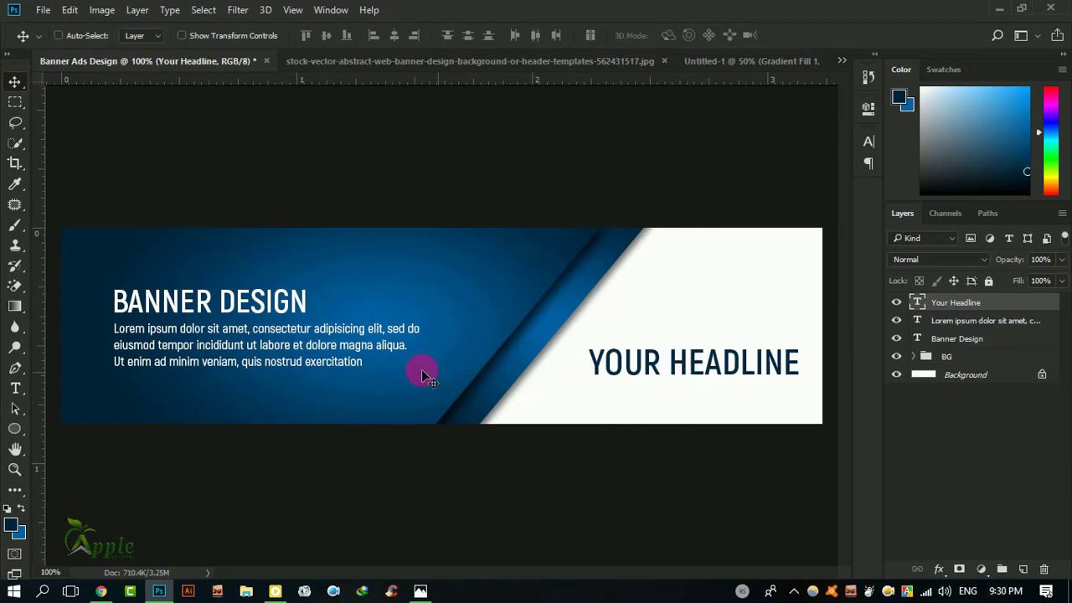
pyautogui.click(869, 141)
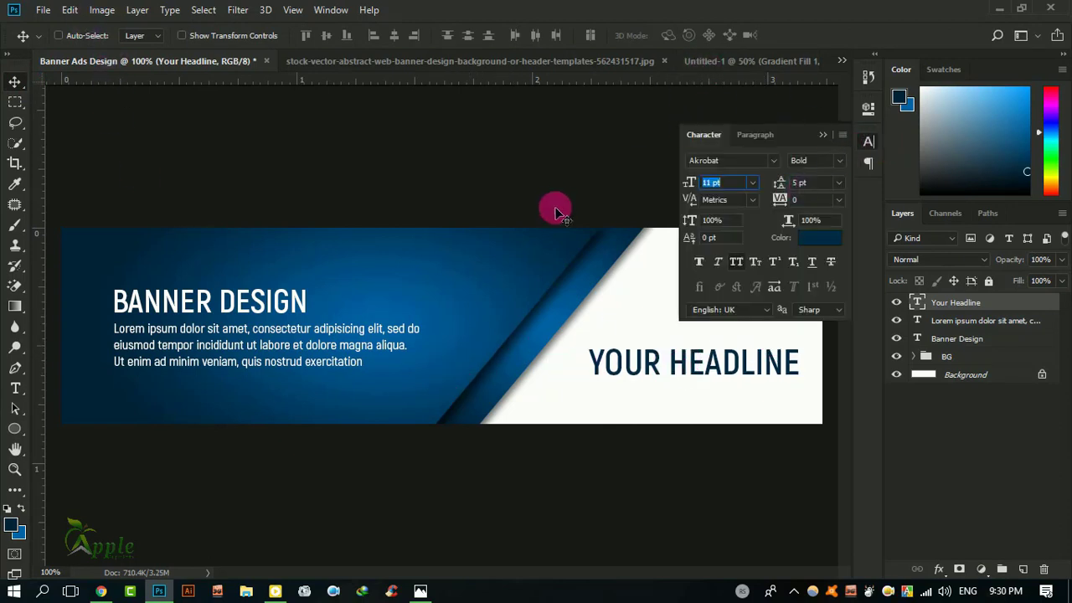
pyautogui.click(14, 389)
pyautogui.click(575, 36)
pyautogui.click(15, 101)
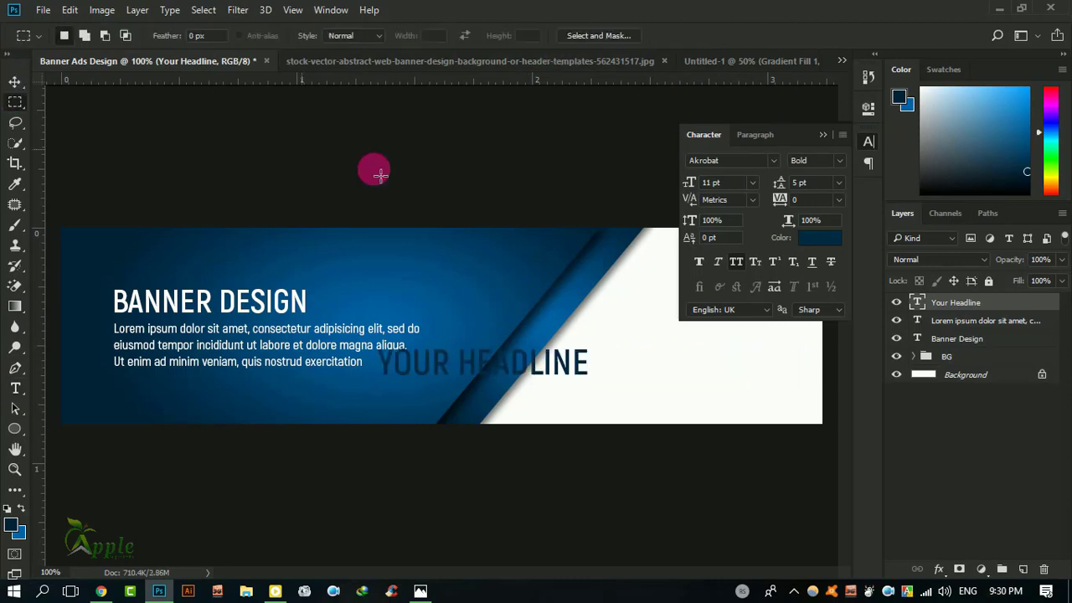
pyautogui.moveTo(575, 284); pyautogui.dragTo(721, 290)
pyautogui.click(15, 81)
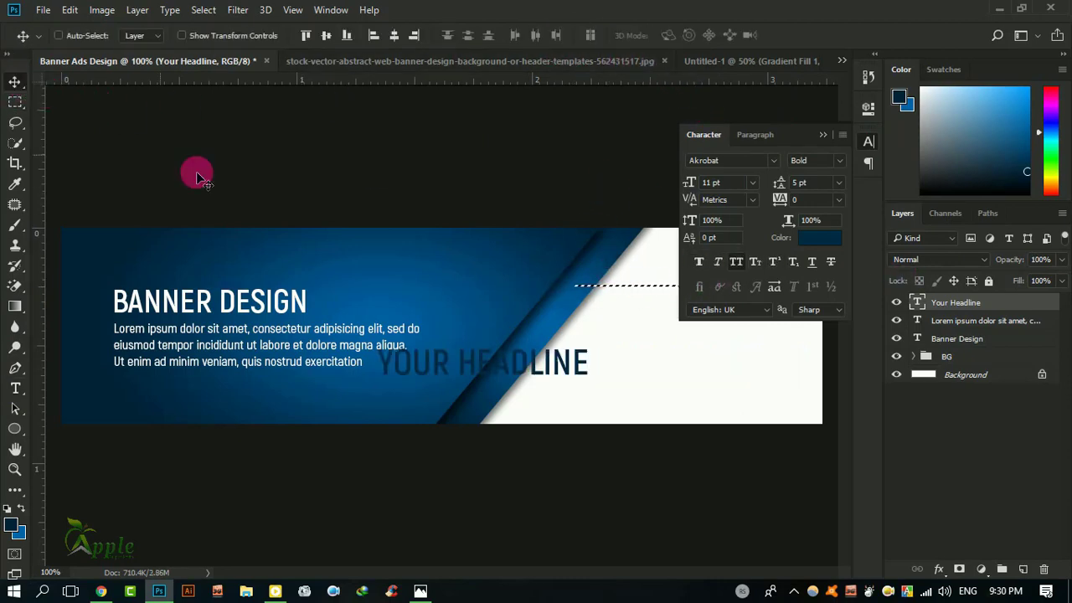
pyautogui.moveTo(526, 372)
pyautogui.mouseDown()
pyautogui.moveTo(640, 373)
pyautogui.moveTo(686, 355)
pyautogui.mouseUp()
# Clear the stray selection, apply the headline size, and move YOUR HEADLINE slightly down.
pyautogui.click(203, 10)
pyautogui.click(214, 41)
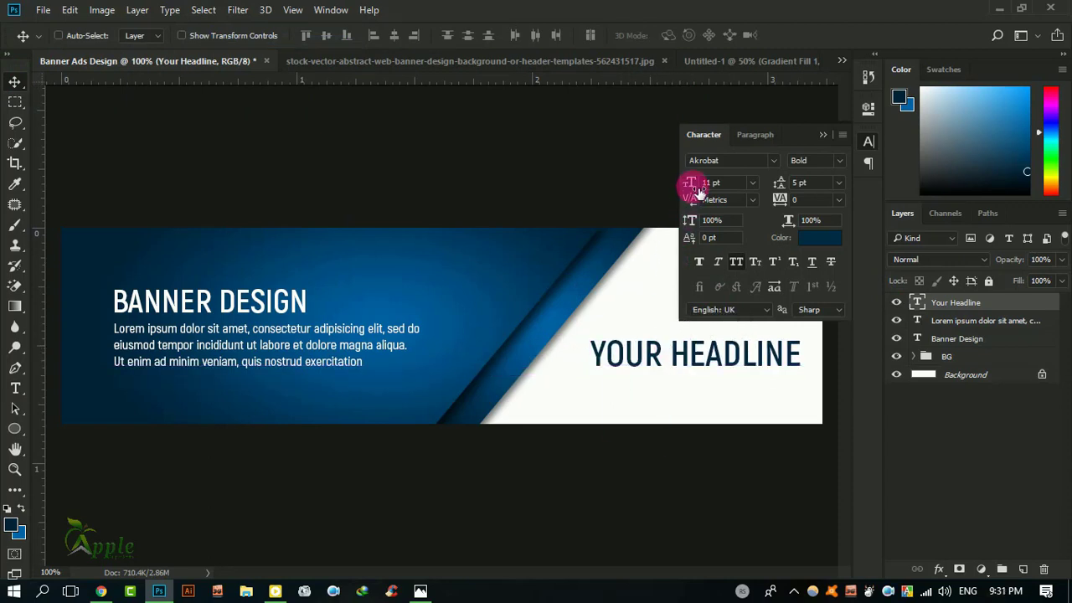
pyautogui.write('8')
pyautogui.press('Return')
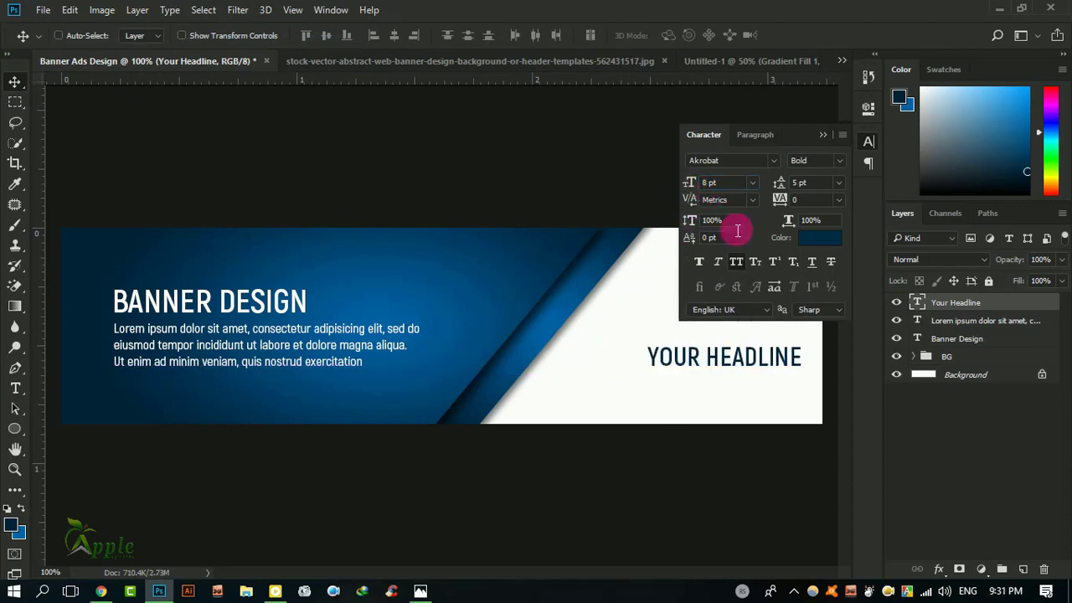
pyautogui.click(822, 135)
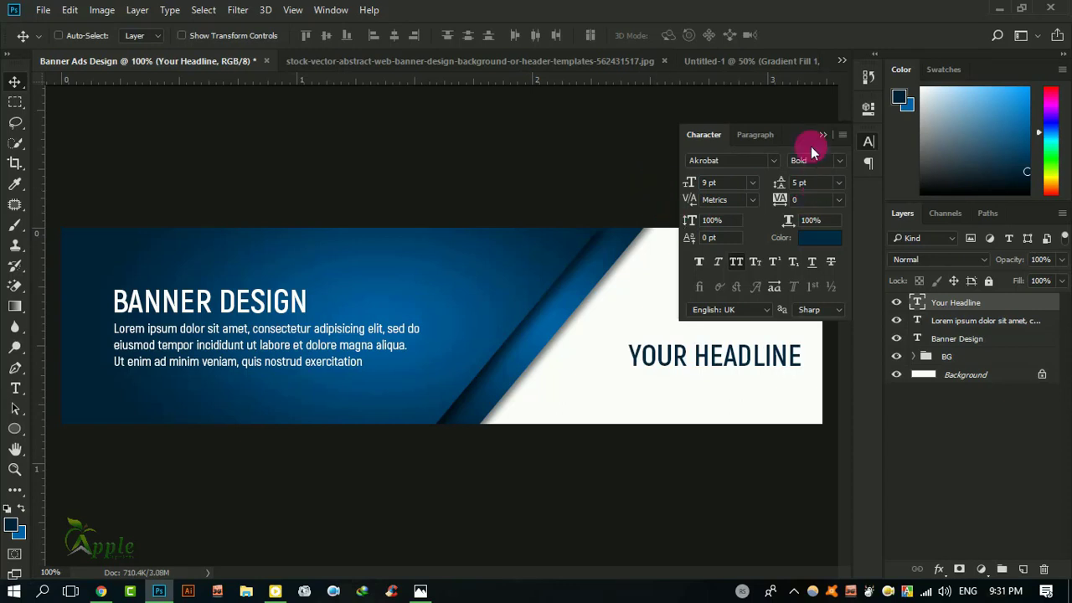
pyautogui.moveTo(741, 364); pyautogui.dragTo(737, 370)
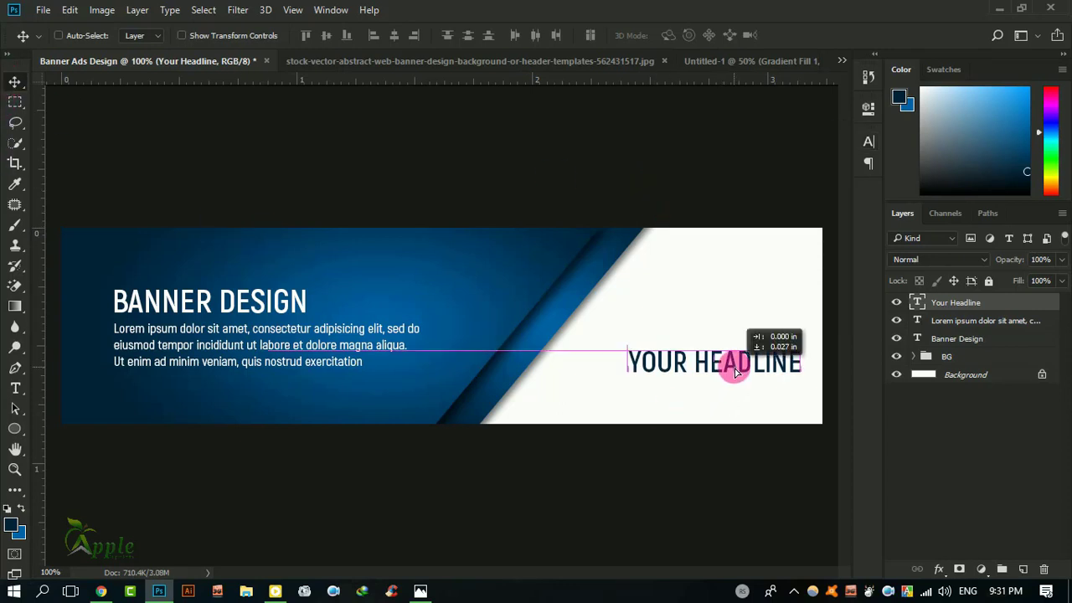
pyautogui.click(15, 390)
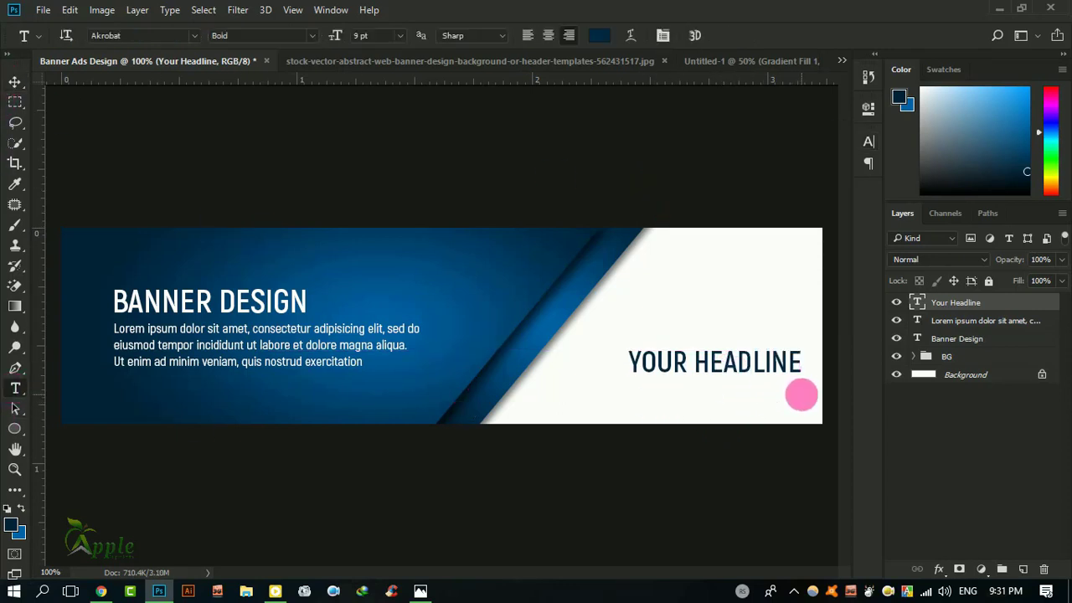
# Add 'applegraphicstudio.com' below the headline in lowercase at a smaller size.
pyautogui.click(801, 394)
pyautogui.write('WWW.')
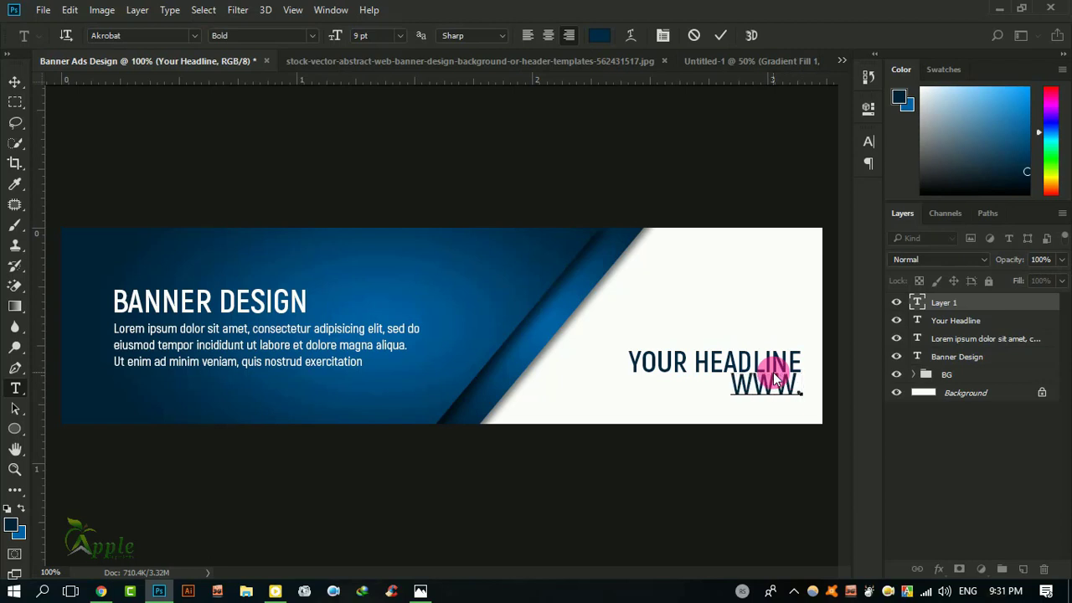
pyautogui.write('APPLEGRAPHI')
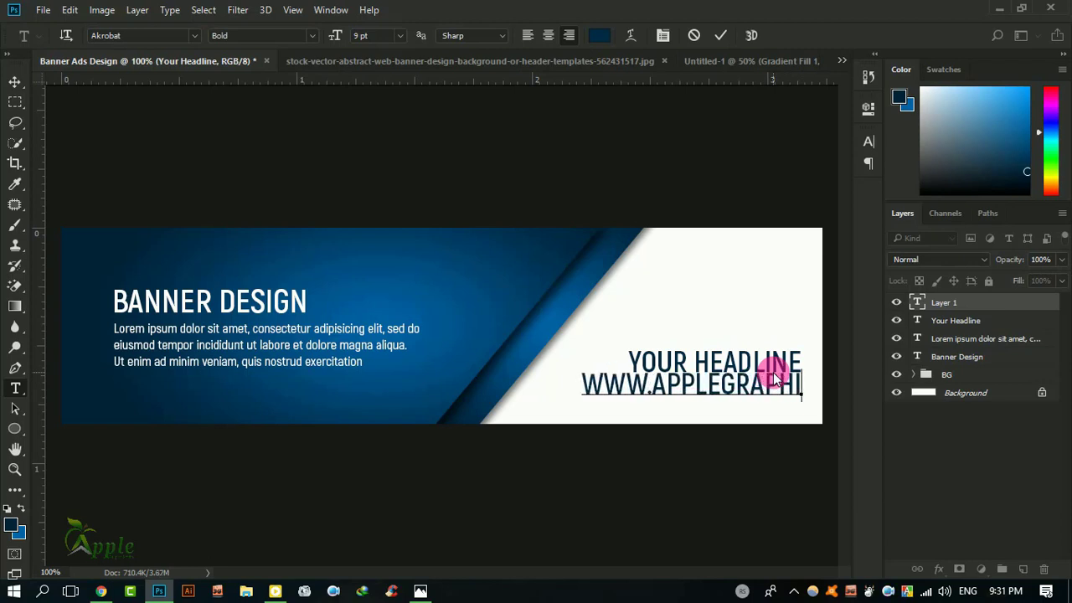
pyautogui.write('CSTUDIO.CO')
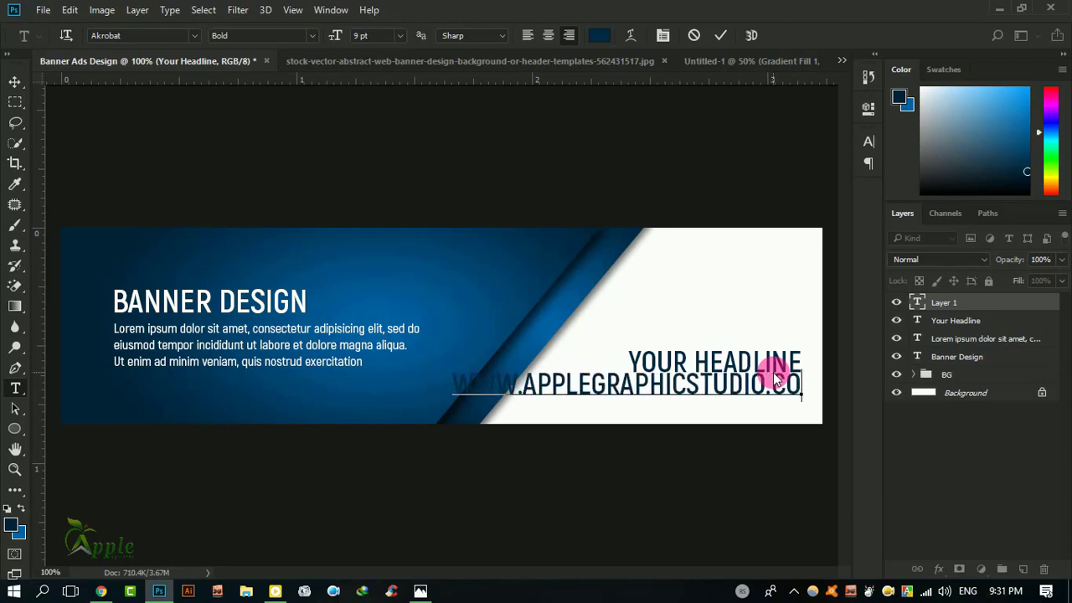
pyautogui.write('M')
pyautogui.hotkey('ctrl', 'a')
pyautogui.click(868, 142)
pyautogui.click(737, 261)
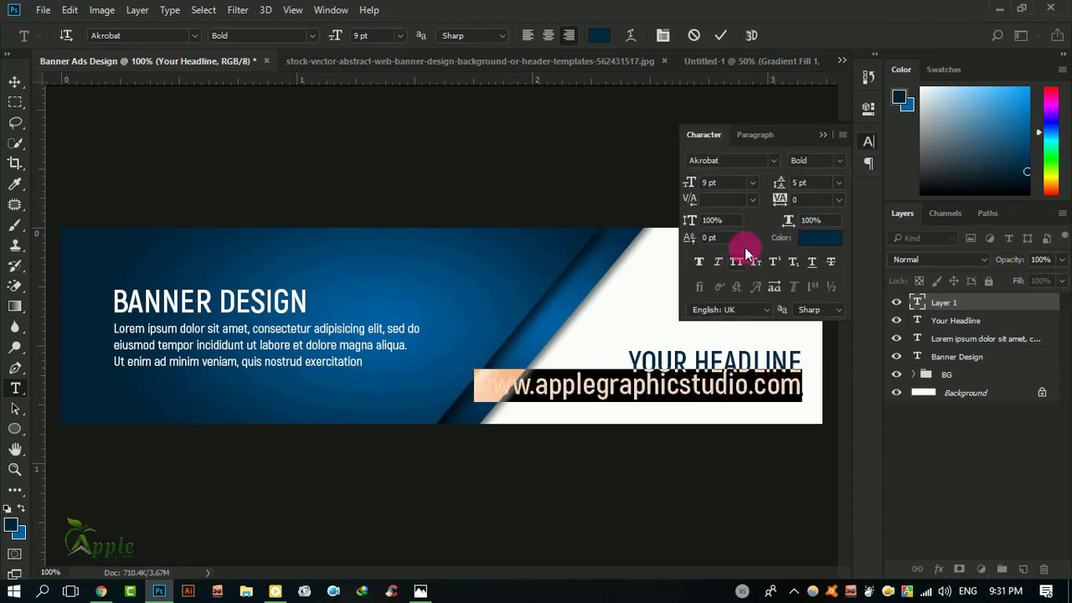
pyautogui.write('7')
pyautogui.press('Return')
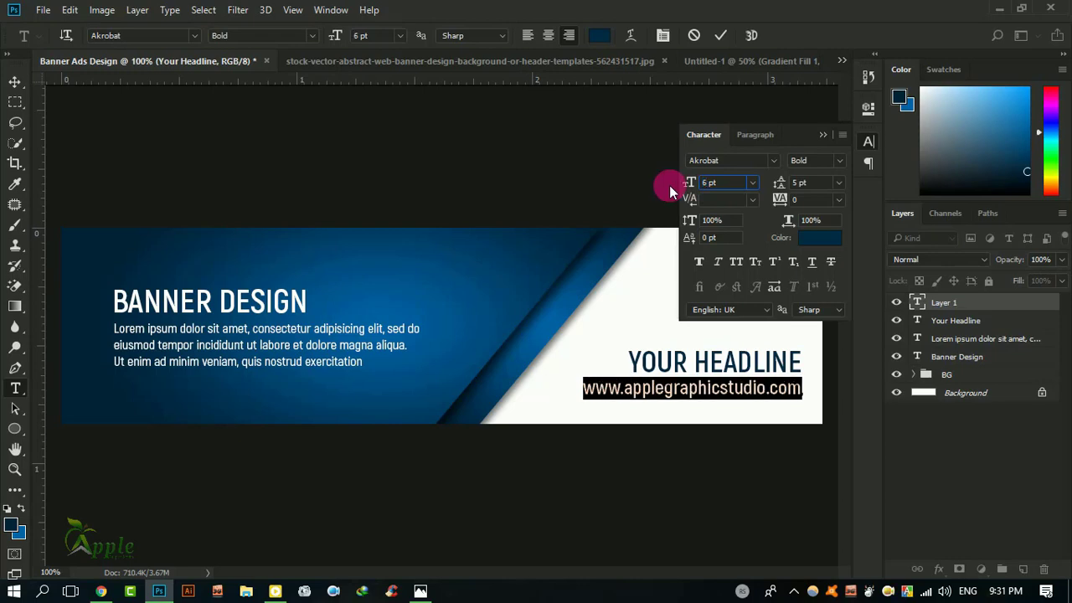
pyautogui.click(721, 35)
# Recolour the word HEADLINE bright blue.
pyautogui.click(696, 362)
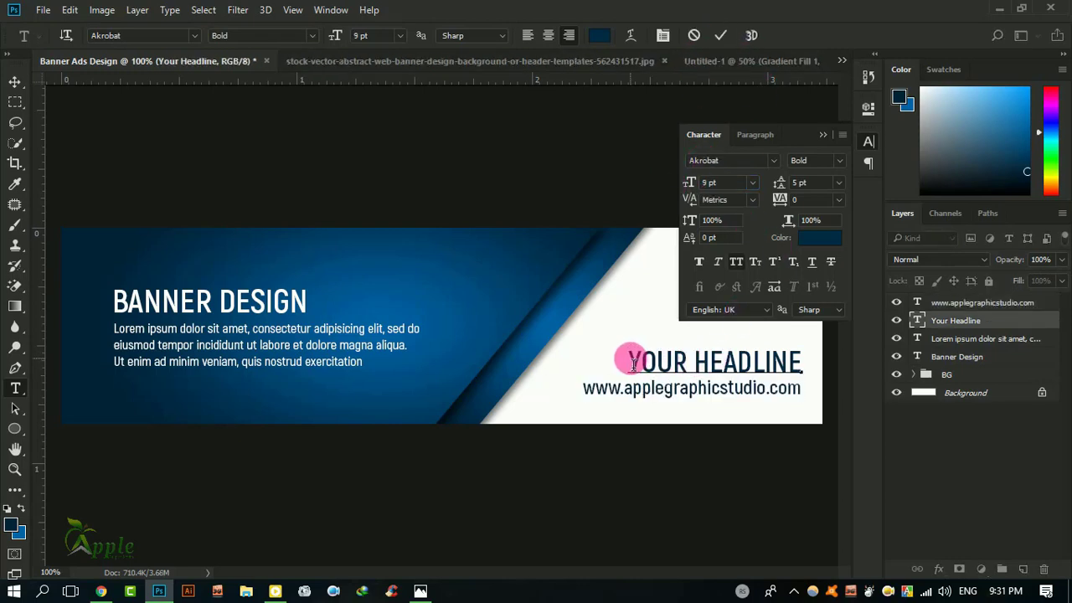
pyautogui.moveTo(690, 361); pyautogui.dragTo(803, 362)
pyautogui.click(819, 238)
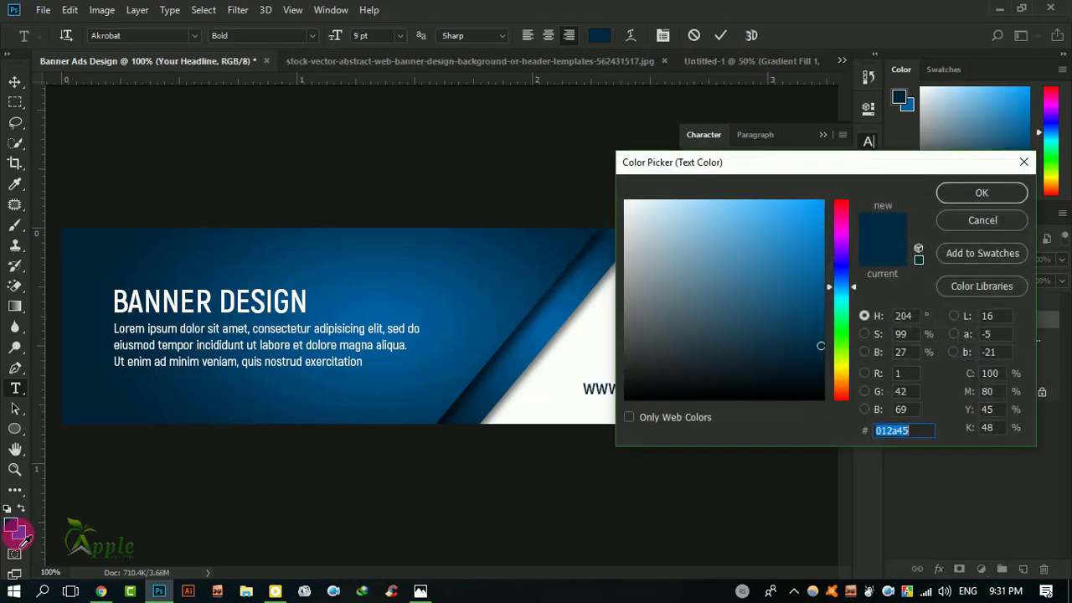
pyautogui.click(958, 191)
pyautogui.click(720, 35)
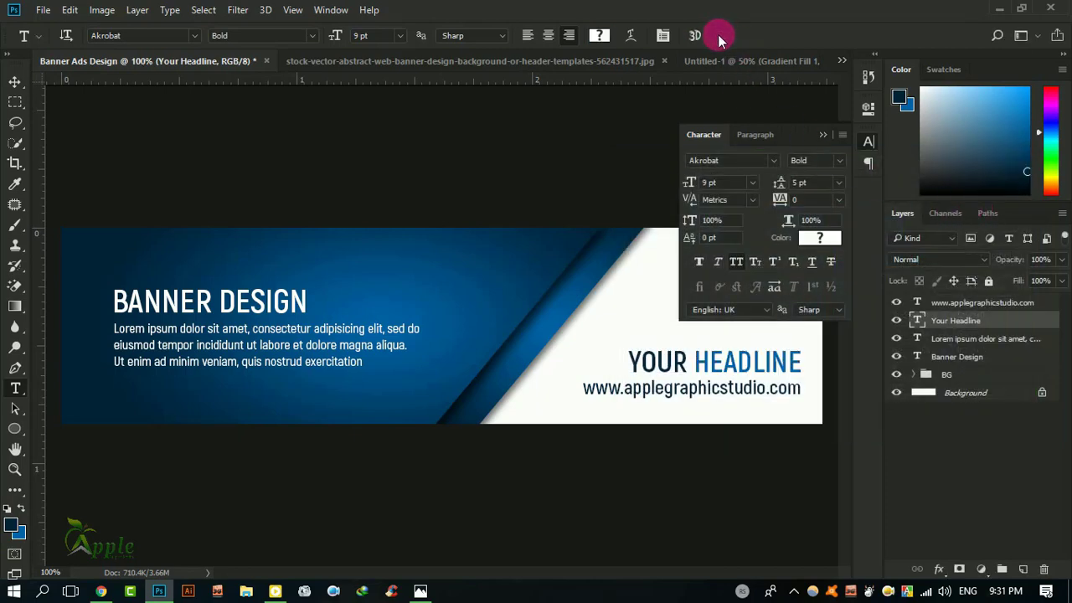
pyautogui.click(823, 134)
# Nudge the headline, then select the website text layer and adjust its line spacing.
pyautogui.click(15, 82)
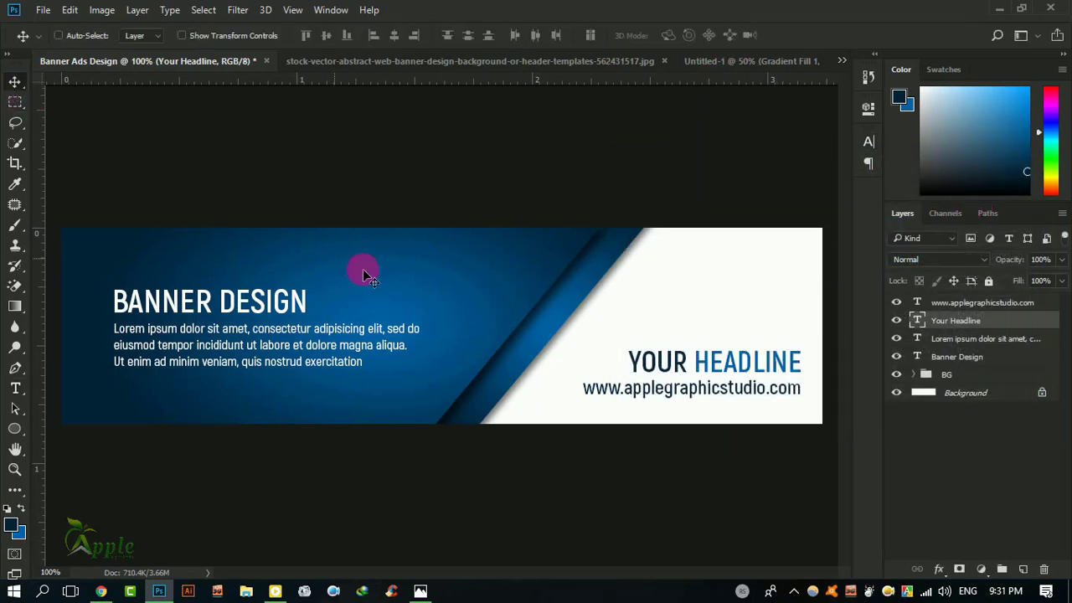
pyautogui.moveTo(737, 401); pyautogui.dragTo(738, 402)
pyautogui.hotkey('ctrl', 't')
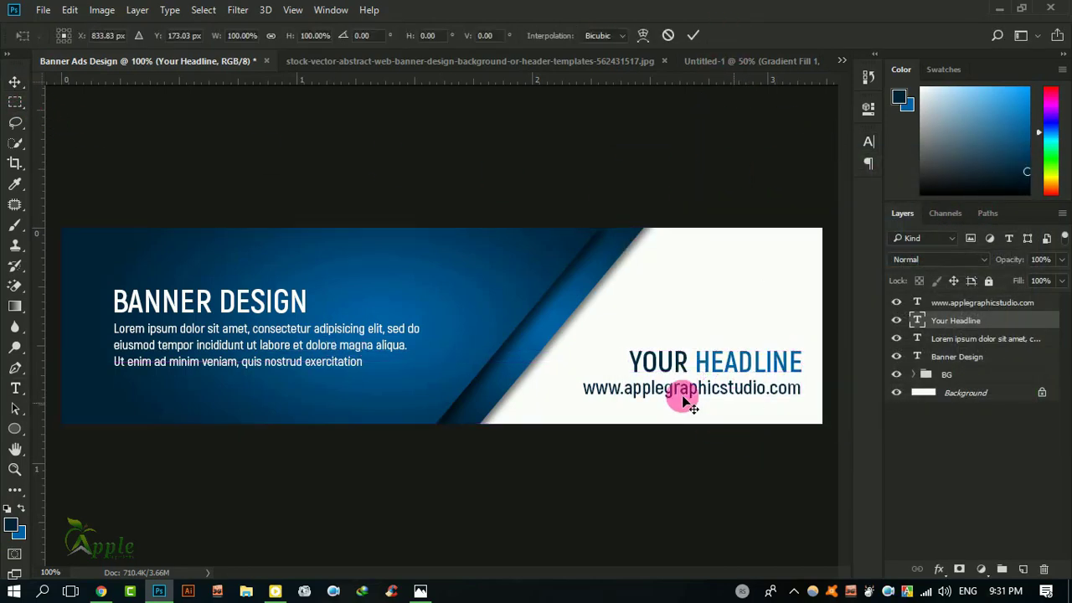
pyautogui.click(694, 35)
pyautogui.click(945, 302)
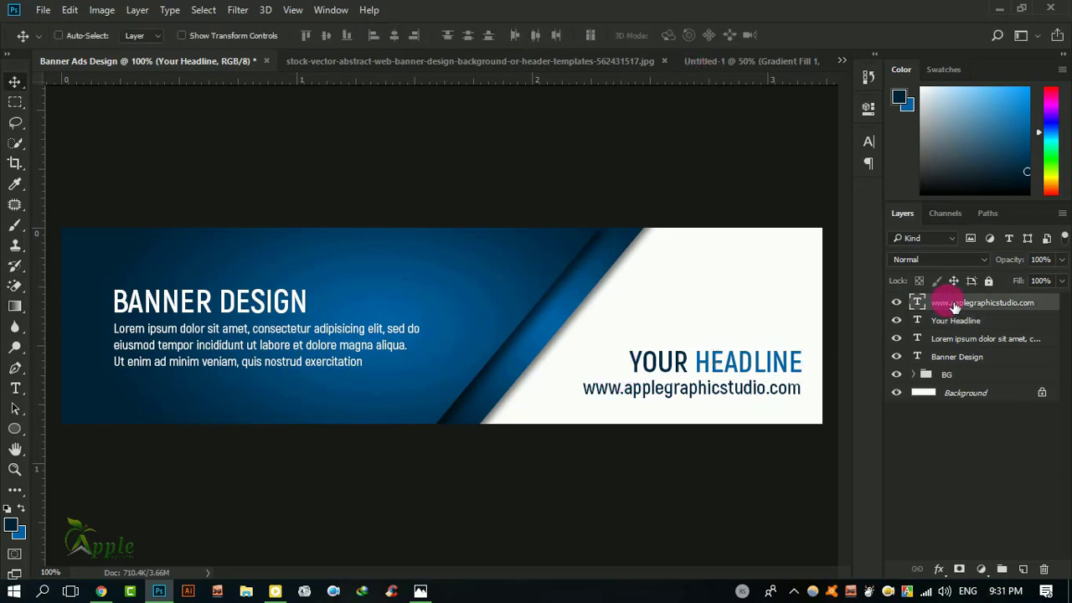
pyautogui.click(868, 144)
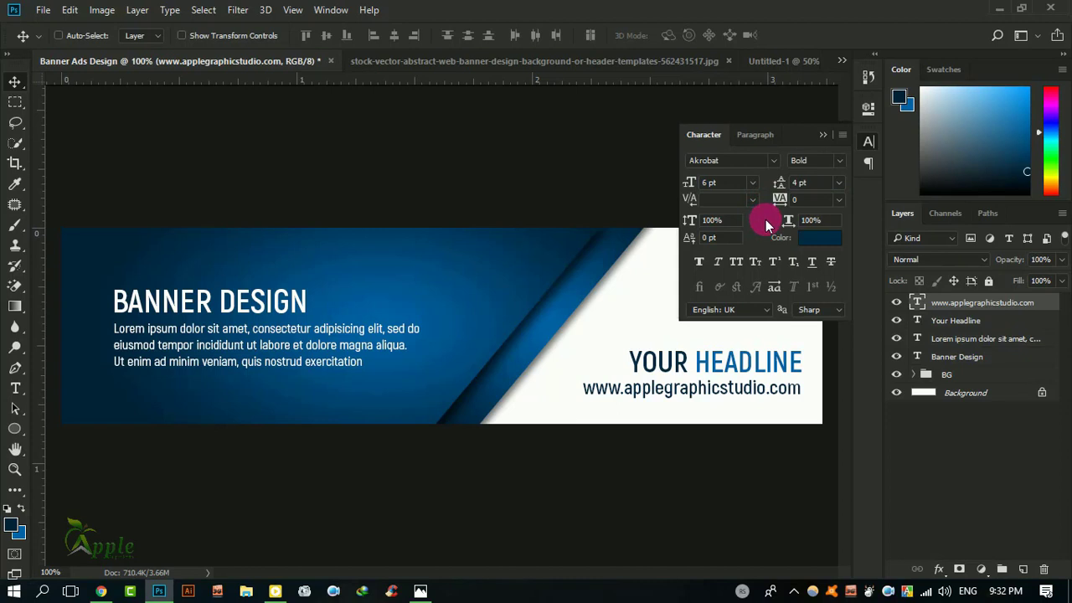
pyautogui.click(781, 184)
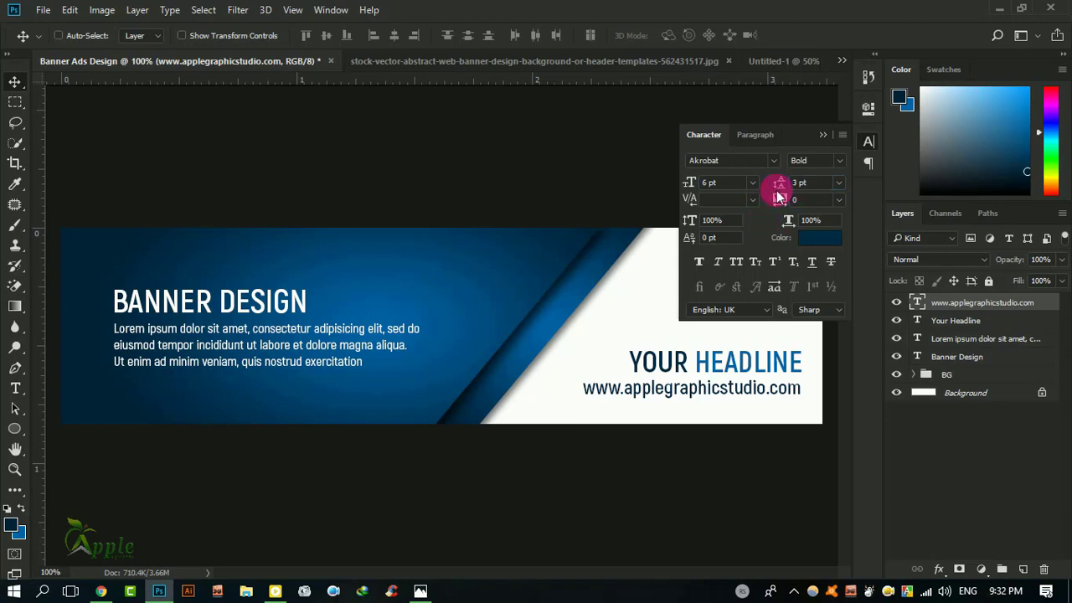
pyautogui.click(823, 134)
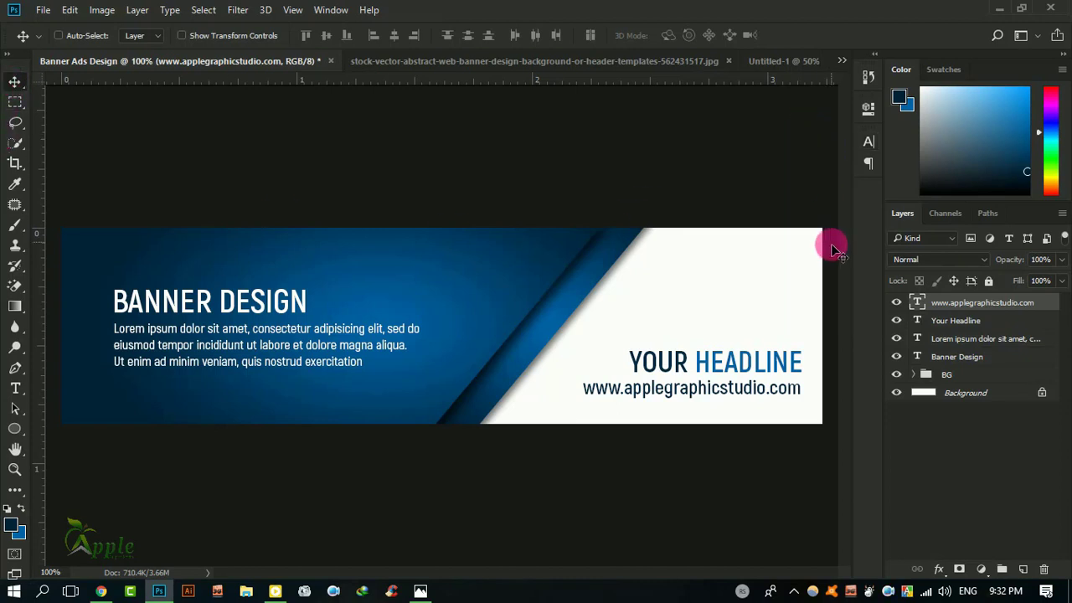
# Scale the website text to about 83% and align it with YOUR HEADLINE.
pyautogui.hotkey('ctrl', 't')
pyautogui.moveTo(584, 399); pyautogui.dragTo(621, 395)
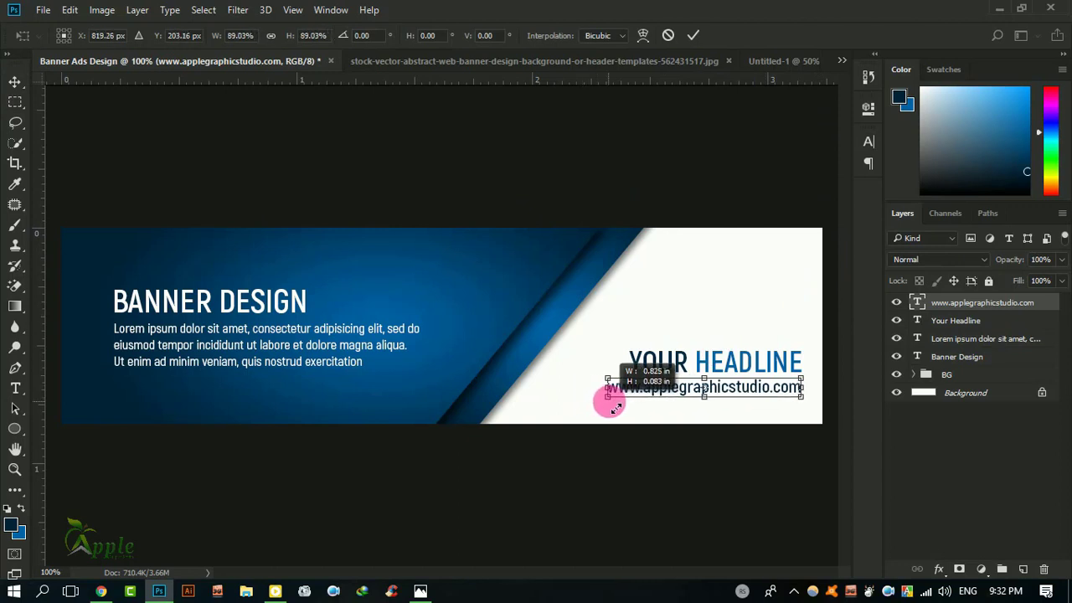
pyautogui.click(694, 34)
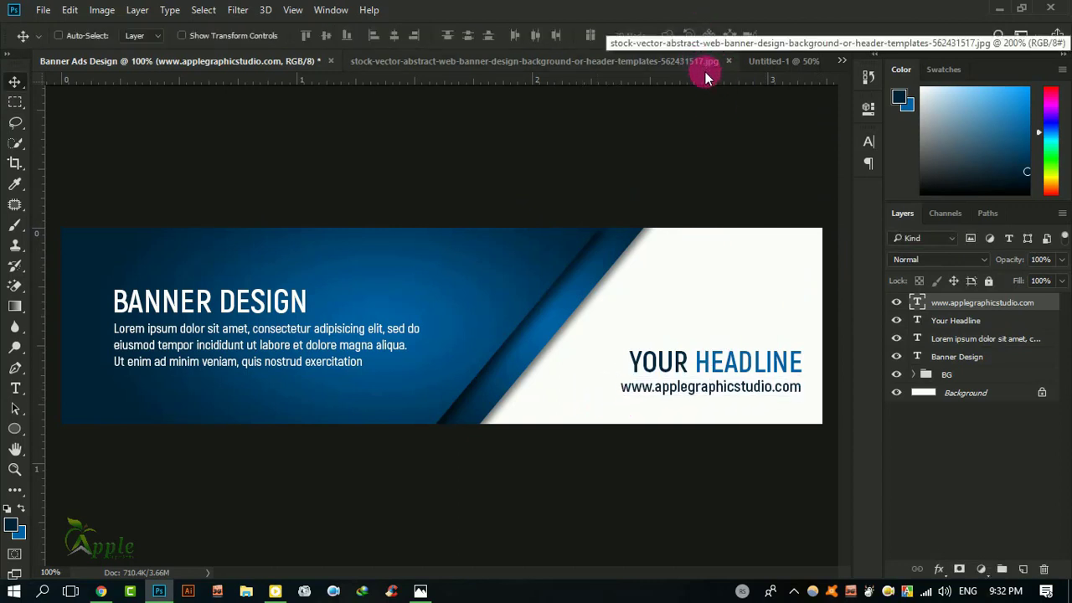
pyautogui.keyDown('ctrl'); pyautogui.click(956, 320); pyautogui.keyUp('ctrl')
pyautogui.press('Down')
pyautogui.press('Down')
pyautogui.press('Down')
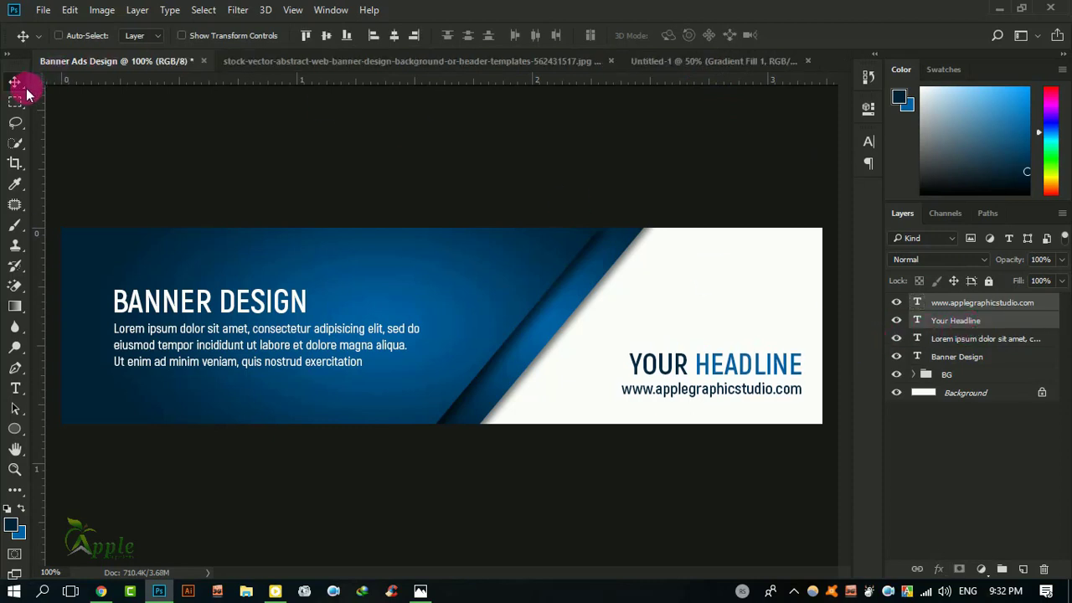
pyautogui.press('Up')
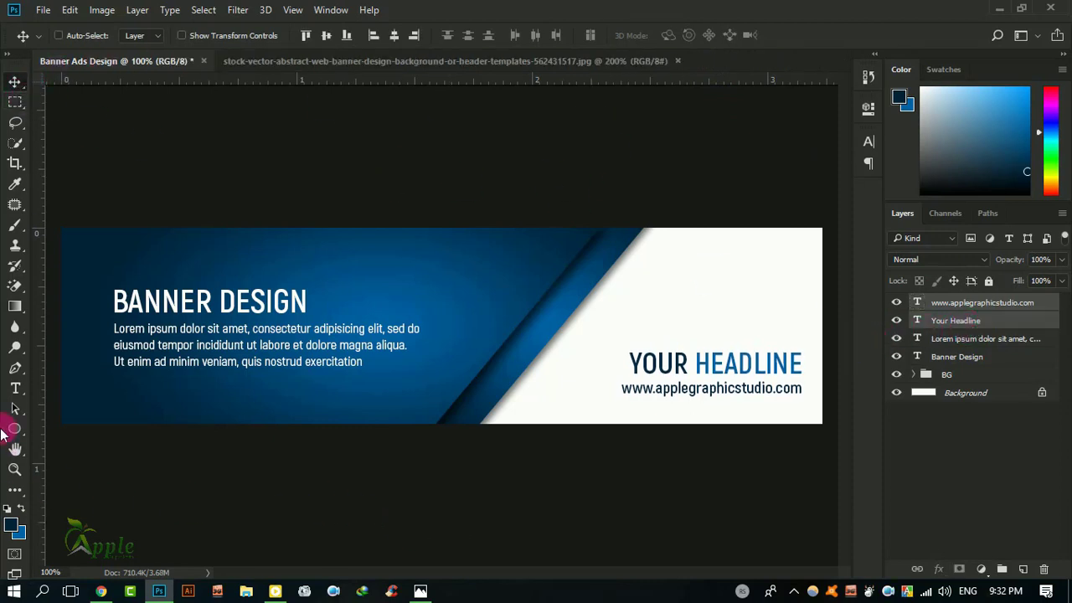
# Draw a thin navy rectangle bar above YOUR HEADLINE and nudge it down slightly.
pyautogui.moveTo(12, 432); pyautogui.dragTo(75, 424)
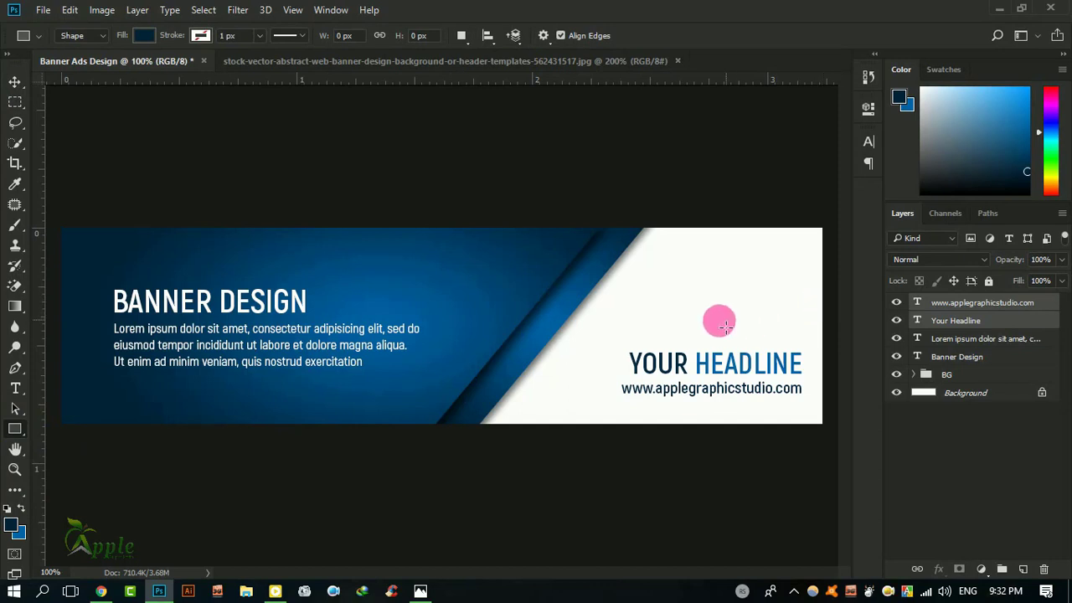
pyautogui.moveTo(659, 317); pyautogui.dragTo(804, 340)
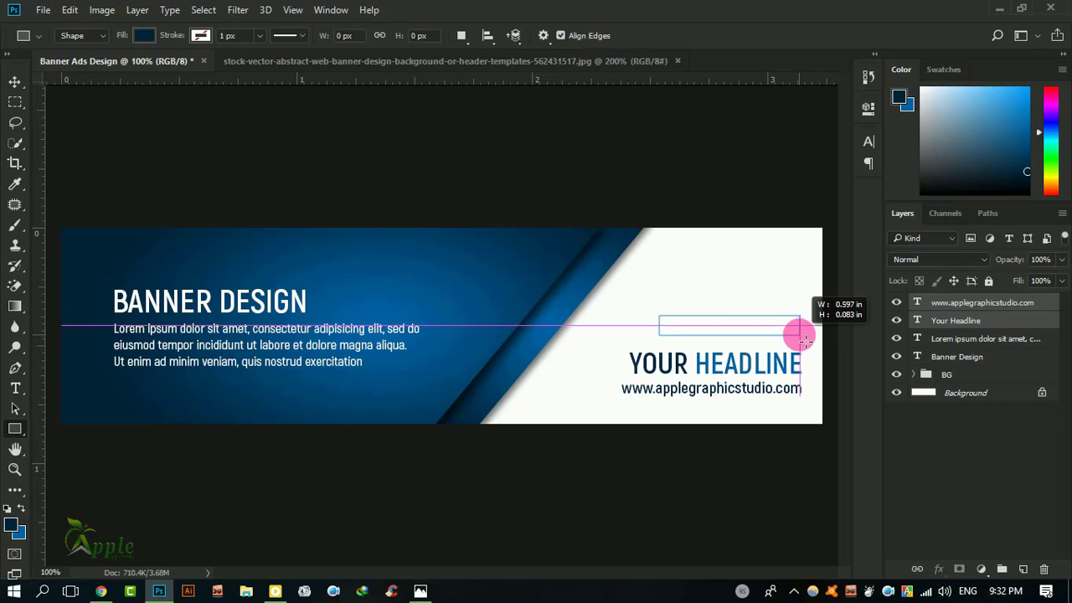
pyautogui.moveTo(804, 338); pyautogui.dragTo(804, 337)
pyautogui.click(824, 103)
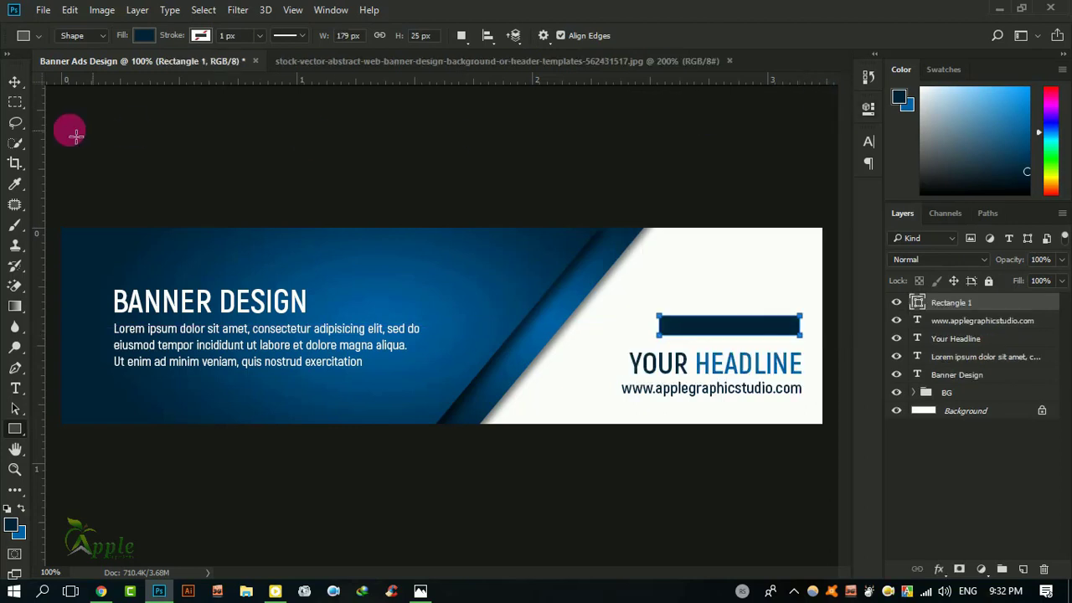
pyautogui.click(17, 84)
pyautogui.press('Down')
pyautogui.press('Down')
pyautogui.press('Down')
pyautogui.press('Down')
pyautogui.press('Down')
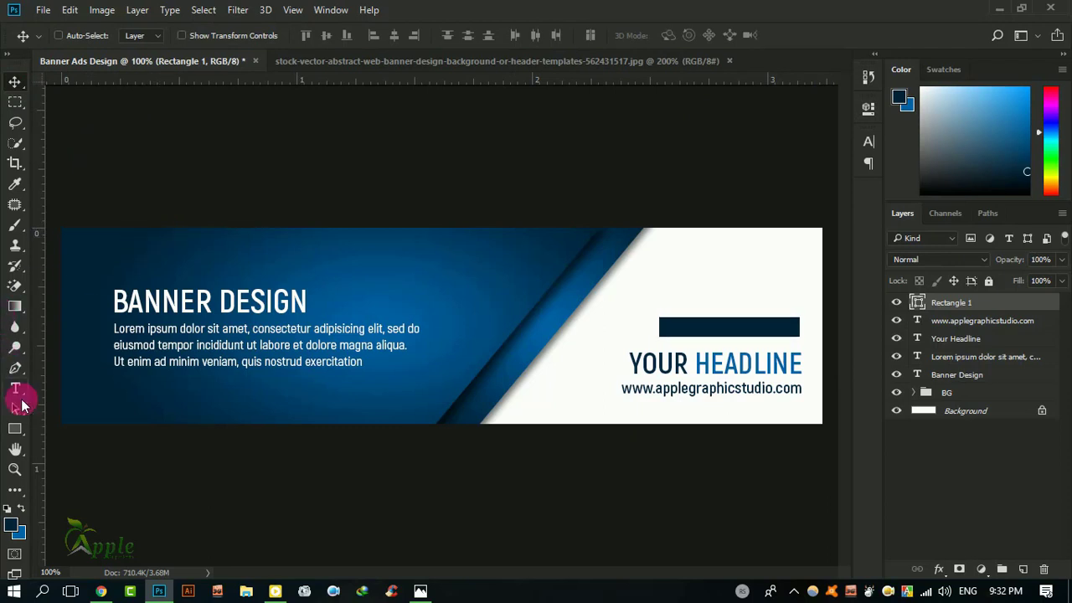
pyautogui.click(15, 388)
# Add a 'Learn More' text layer coloured white (#ffffff) on the banner.
pyautogui.click(675, 300)
pyautogui.write('Learn More')
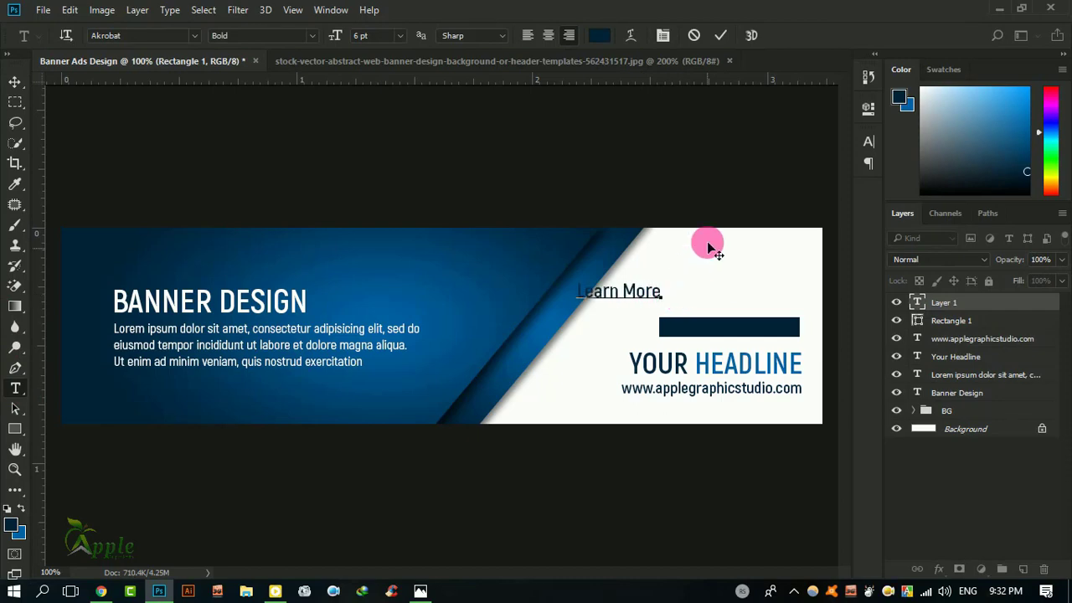
pyautogui.hotkey('ctrl', 'a')
pyautogui.click(600, 36)
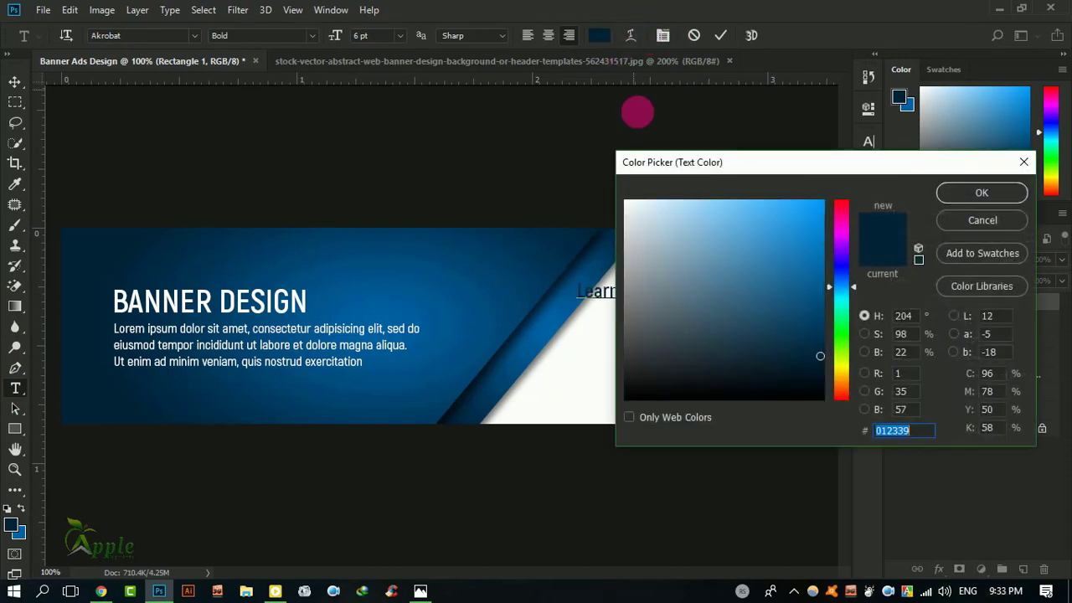
pyautogui.write('ffffff')
pyautogui.click(963, 193)
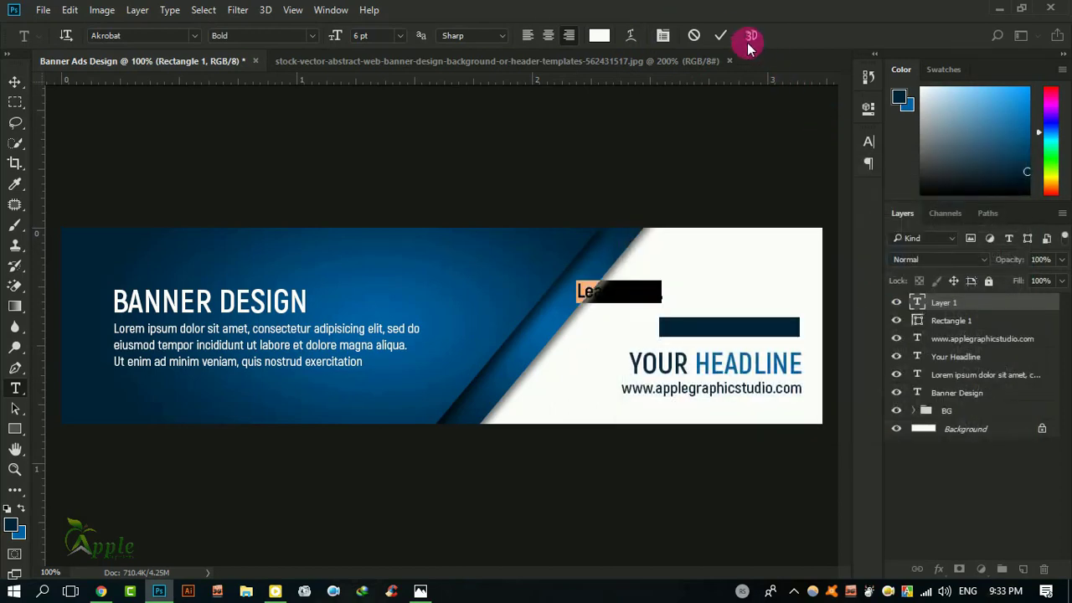
pyautogui.click(720, 35)
# Move the Learn More text onto the dark rectangle and adjust its line spacing.
pyautogui.click(15, 82)
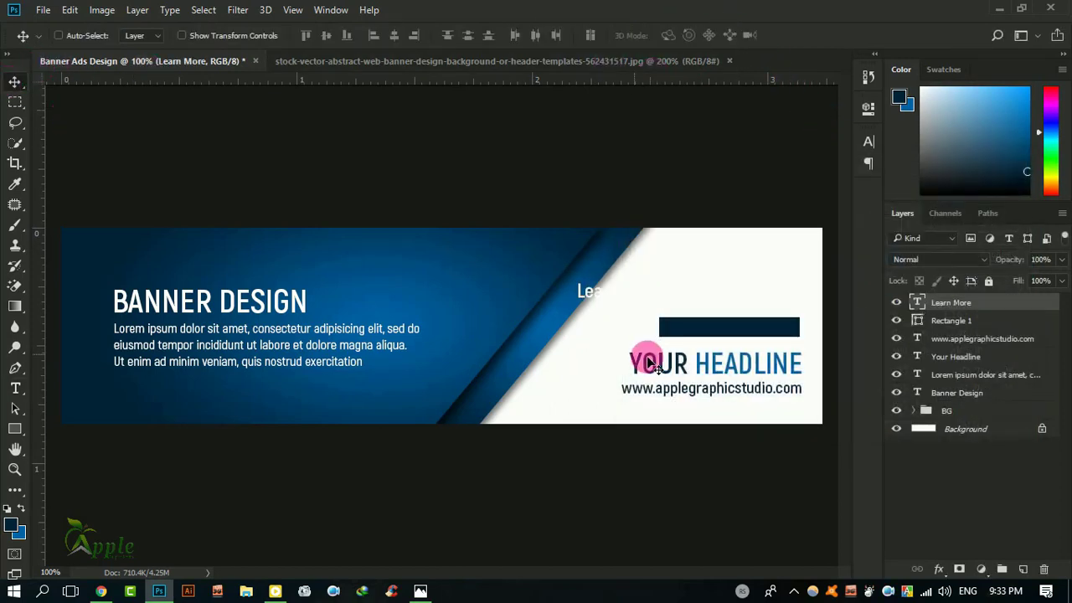
pyautogui.moveTo(623, 306); pyautogui.dragTo(726, 334)
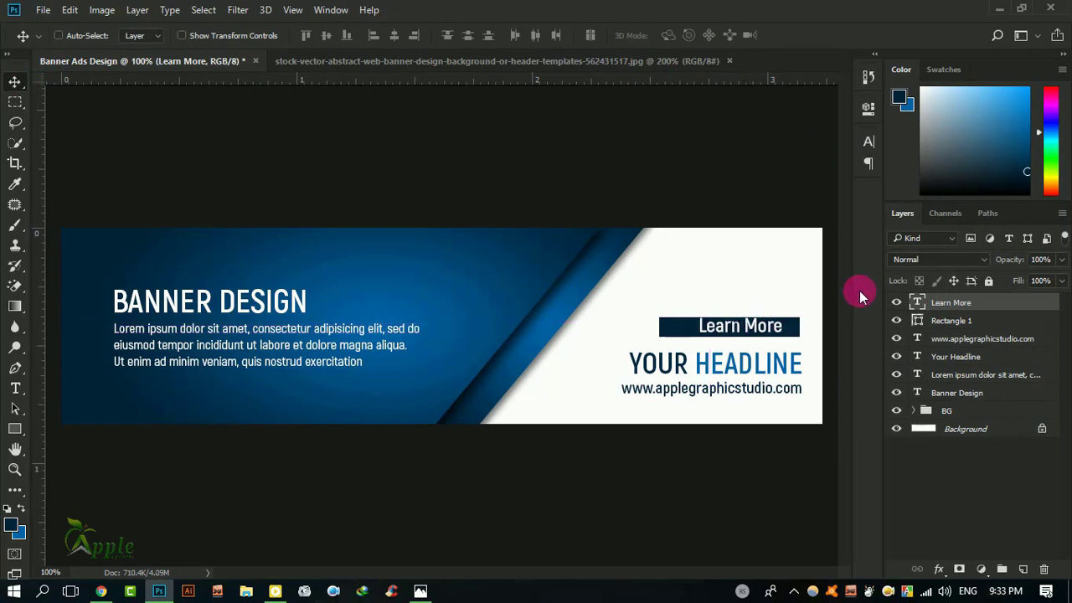
pyautogui.click(869, 142)
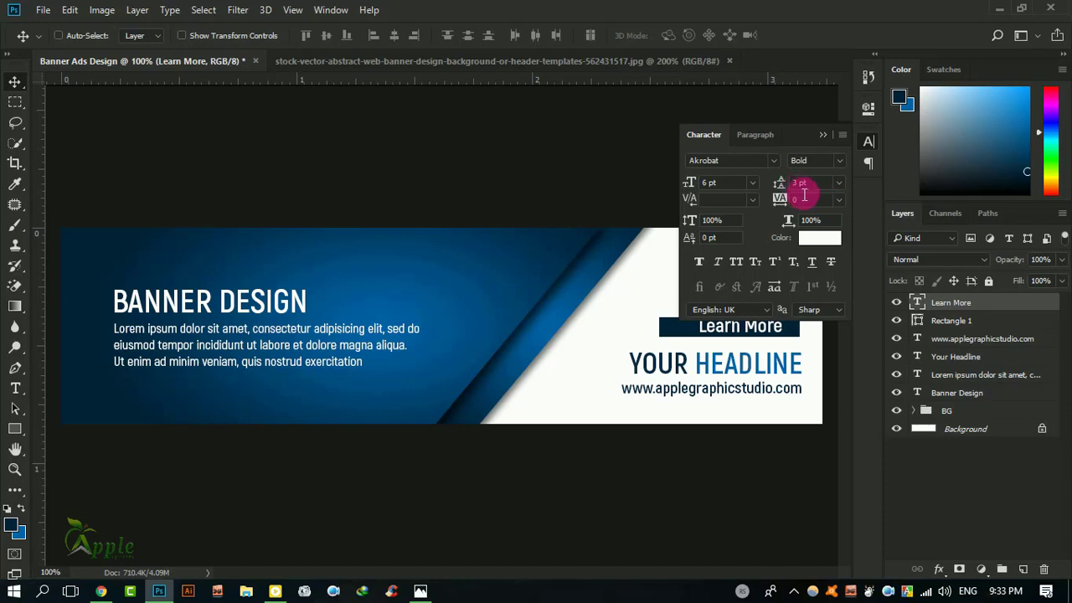
pyautogui.click(800, 184)
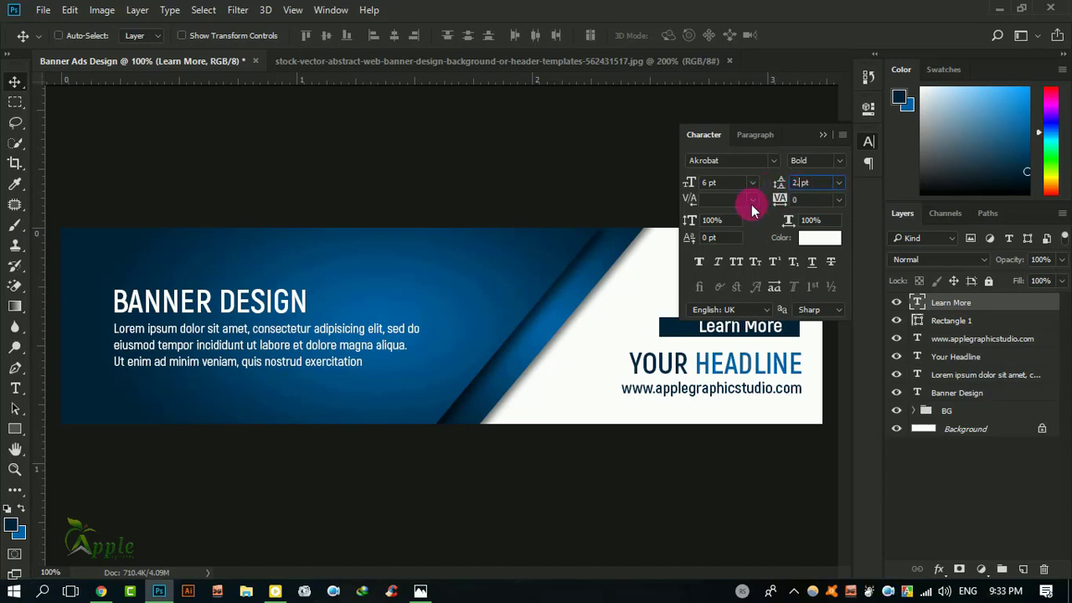
pyautogui.click(823, 135)
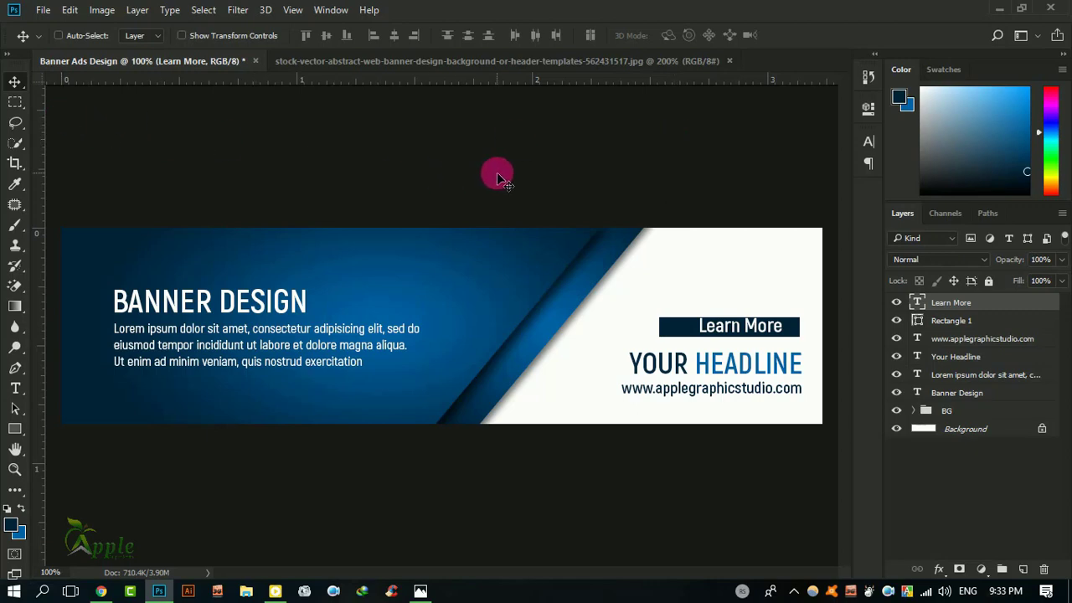
# Scale the Learn More text to about 75% and fit the whole banner in view.
pyautogui.hotkey('ctrl', 't')
pyautogui.scroll(2, 732, 311)
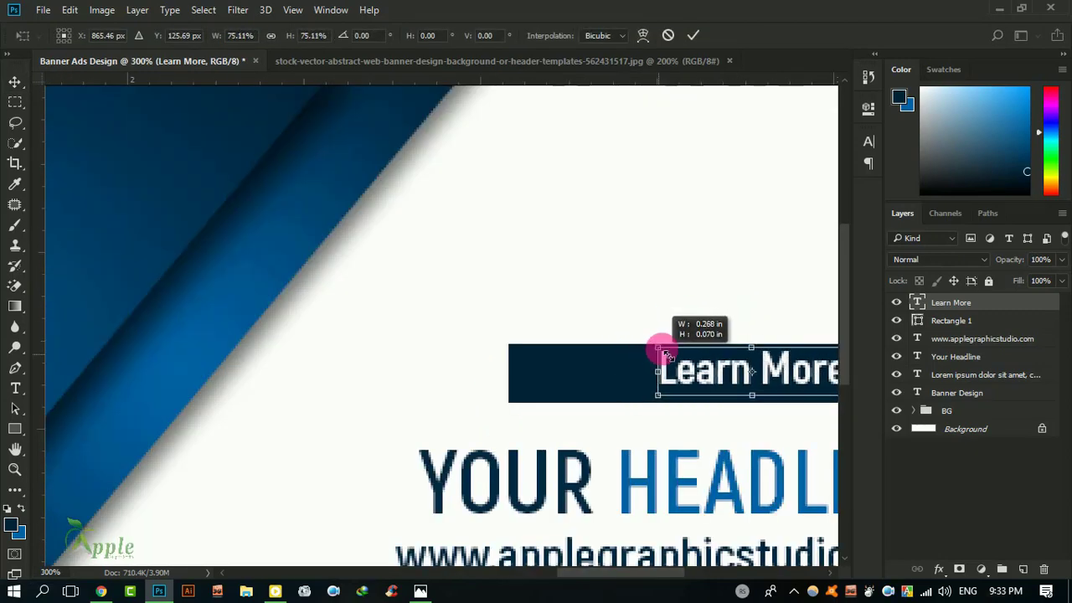
pyautogui.moveTo(630, 343); pyautogui.dragTo(660, 348)
pyautogui.click(692, 36)
pyautogui.hotkey('ctrl', '0')
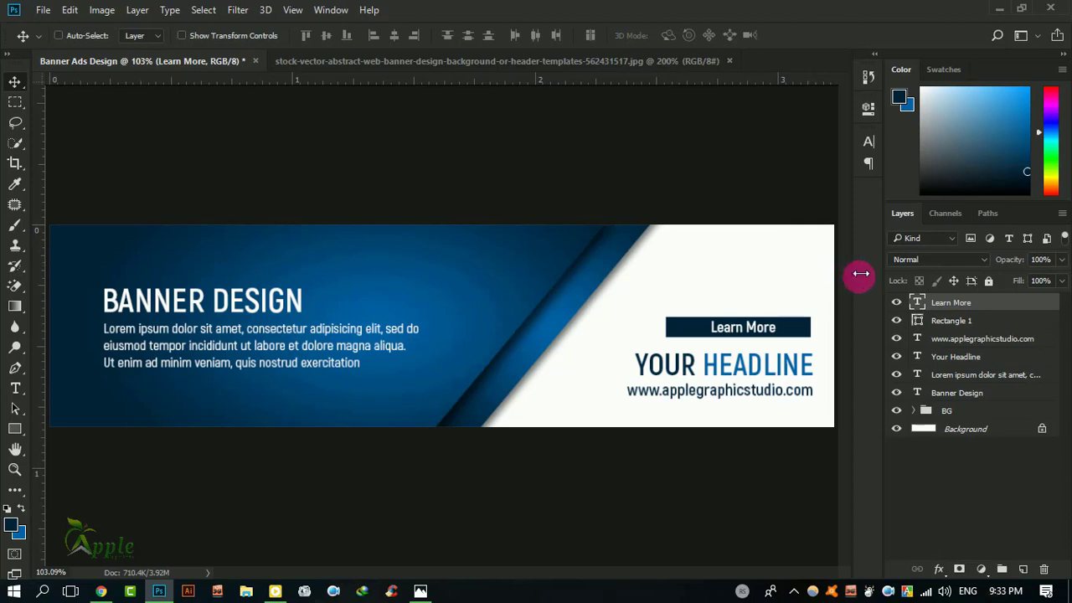
pyautogui.rightClick(15, 429)
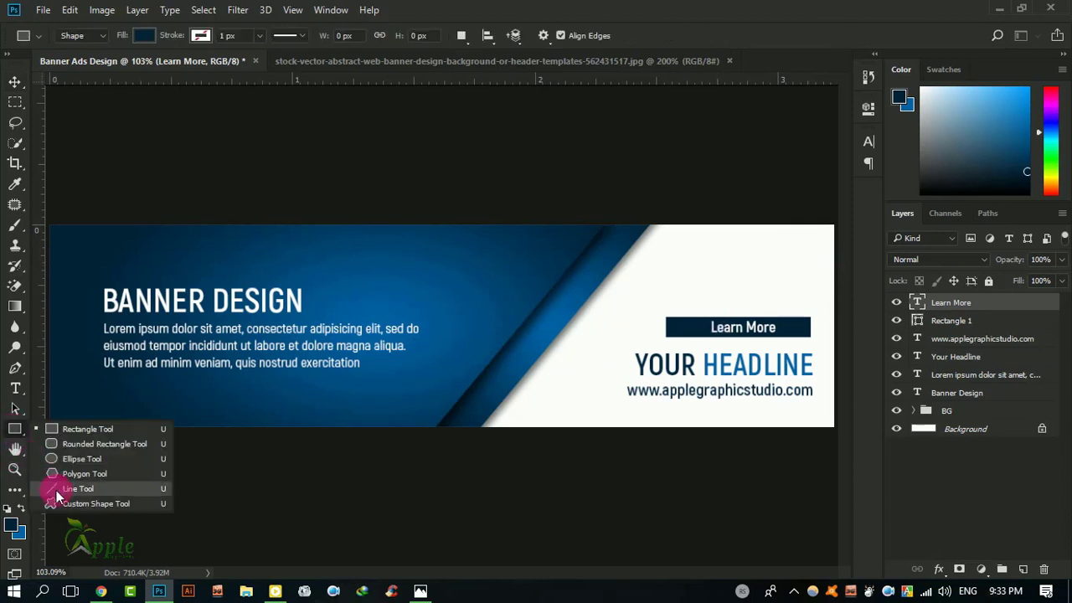
# Draw a triangle custom shape near the button and set the character colour to white.
pyautogui.click(83, 505)
pyautogui.moveTo(686, 239); pyautogui.dragTo(825, 325)
pyautogui.click(15, 81)
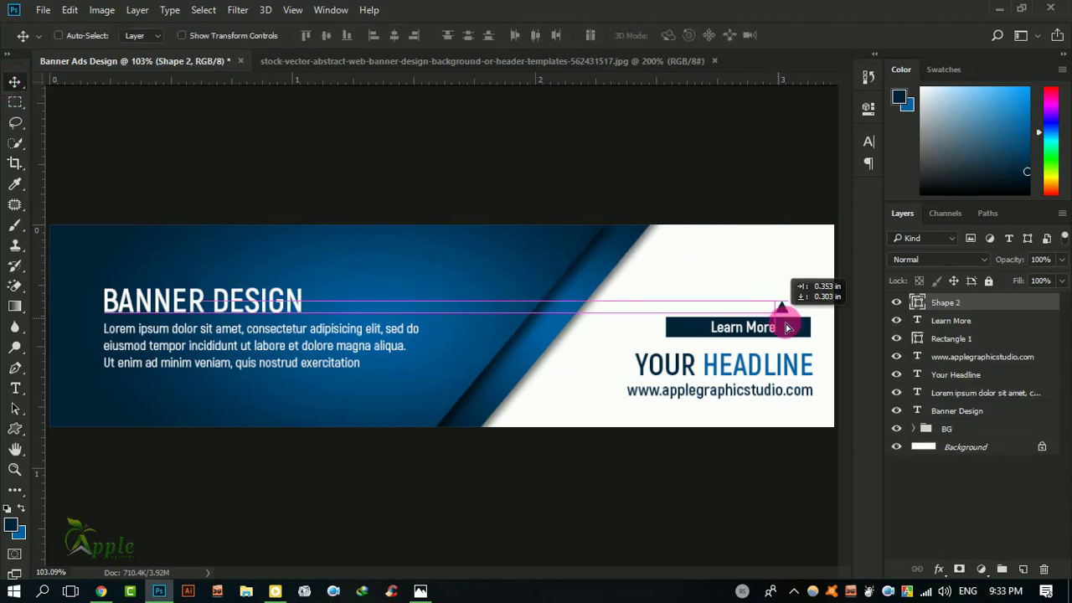
pyautogui.click(863, 144)
pyautogui.click(825, 235)
pyautogui.click(586, 366)
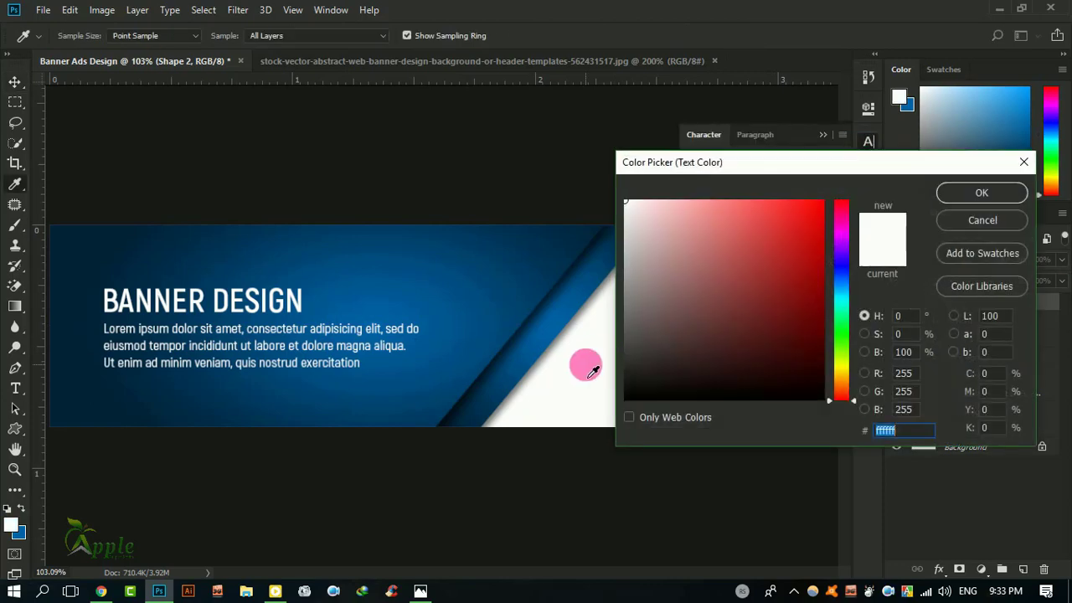
pyautogui.click(961, 193)
pyautogui.click(824, 135)
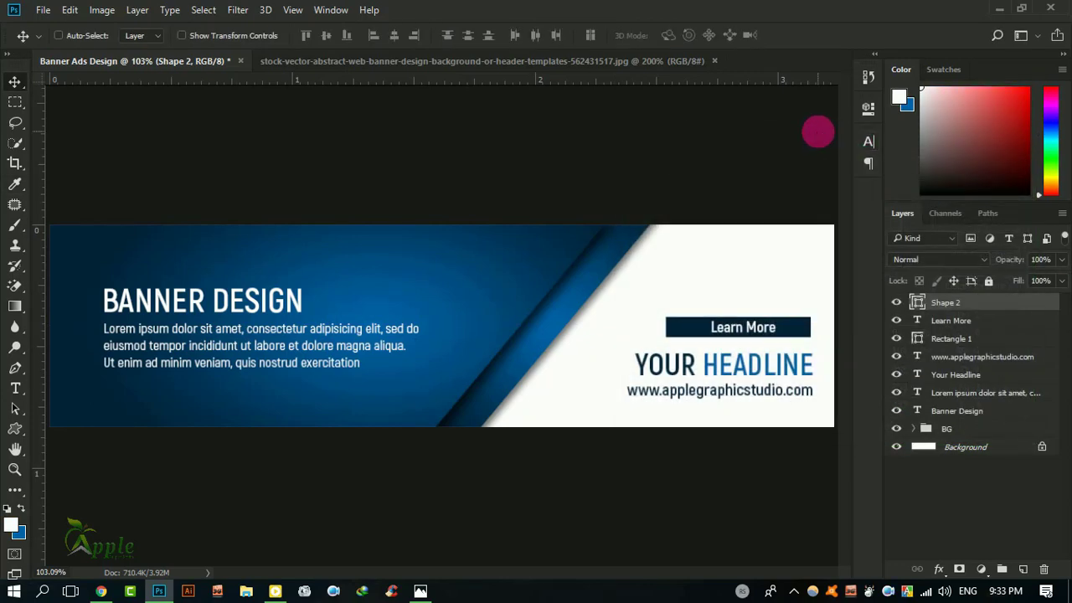
# Fill the triangle white and rotate it 90° to point right.
pyautogui.doubleClick(919, 303)
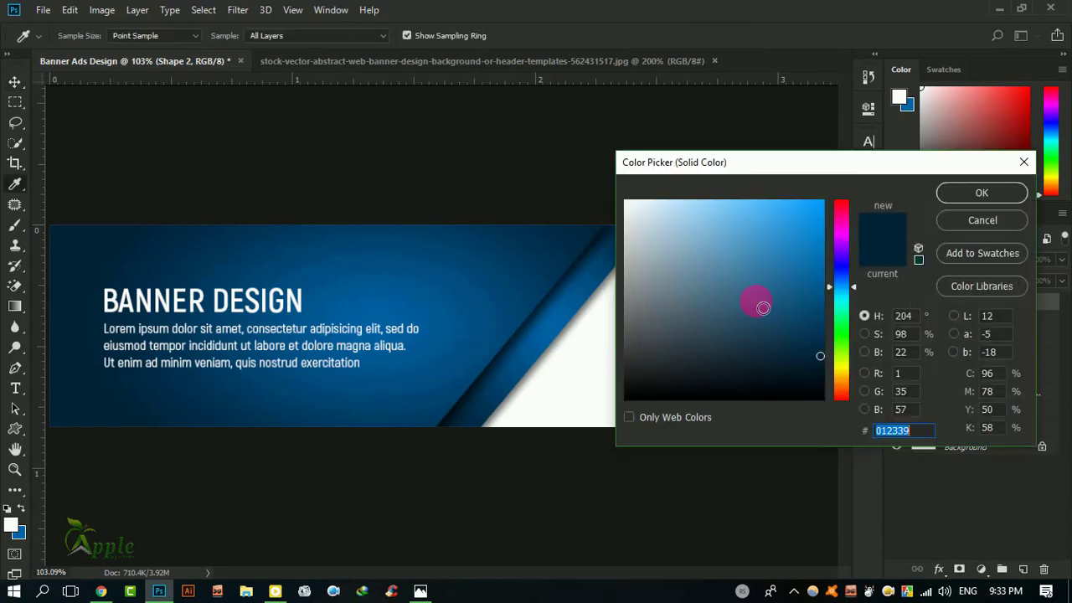
pyautogui.click(603, 347)
pyautogui.click(948, 194)
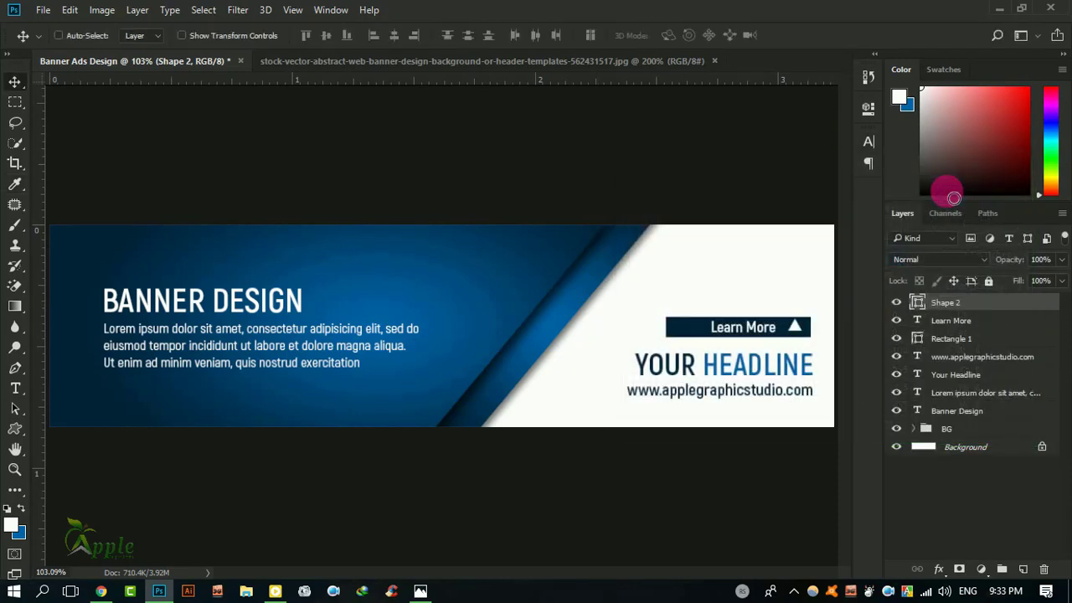
pyautogui.click(70, 10)
pyautogui.moveTo(122, 343)
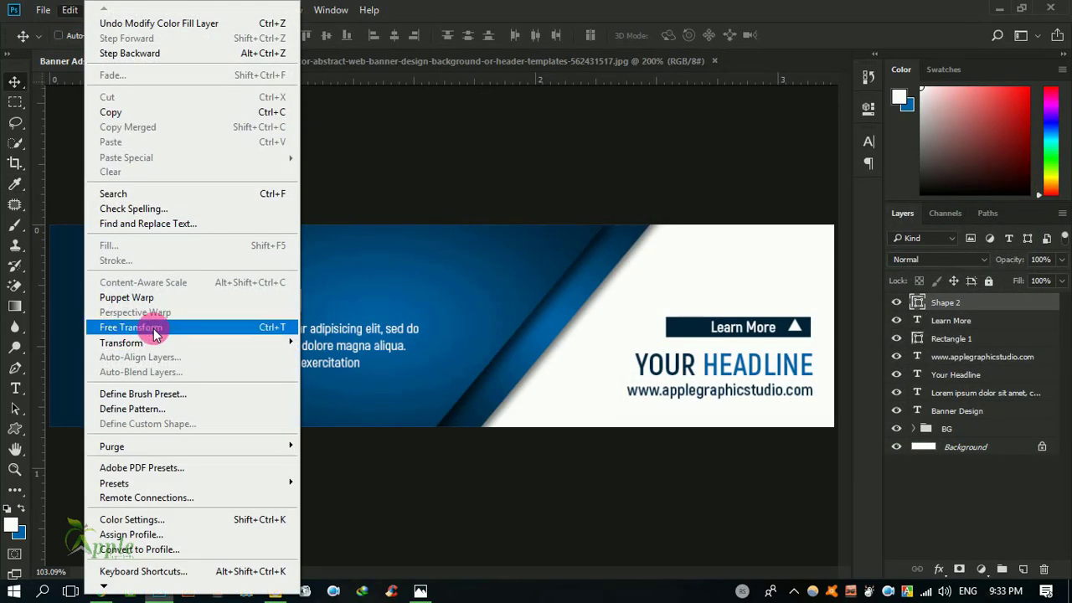
pyautogui.click(151, 328)
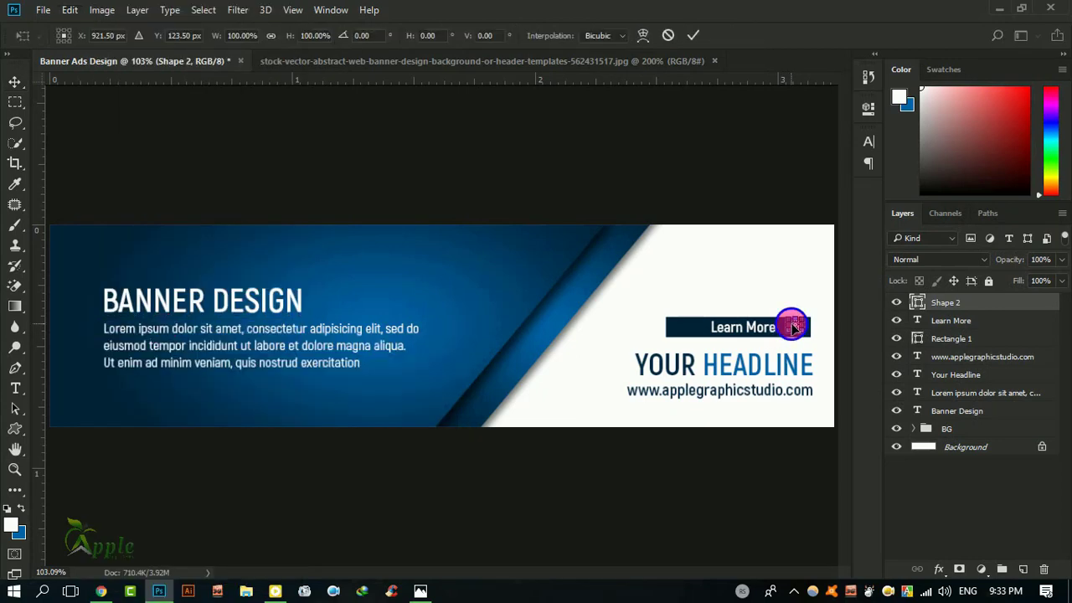
pyautogui.rightClick(795, 328)
pyautogui.click(874, 252)
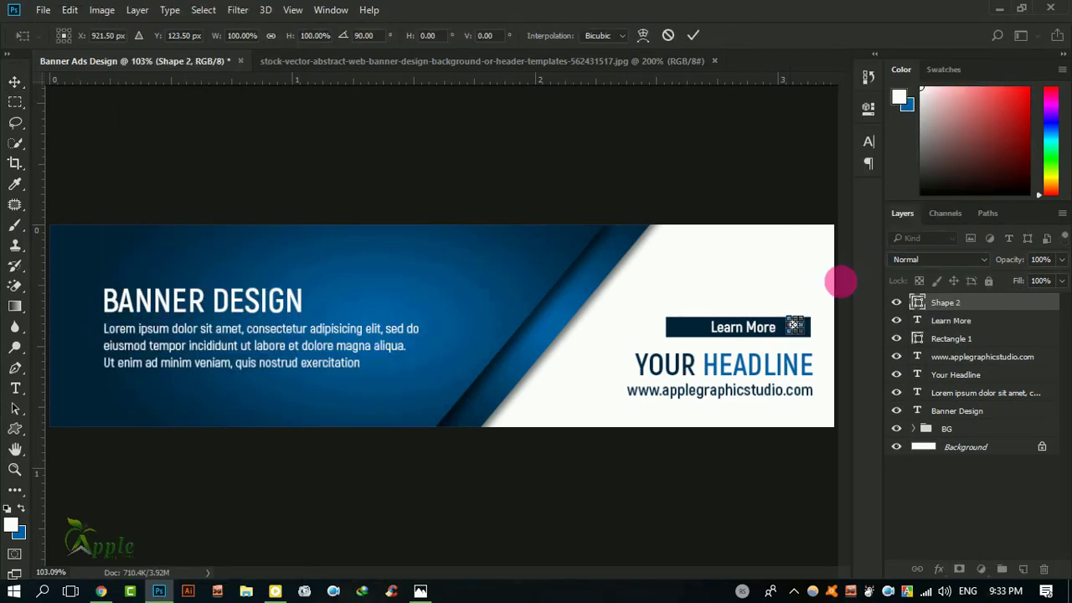
pyautogui.click(694, 35)
# Move the play triangle to the button's right end and shrink it slightly.
pyautogui.moveTo(826, 335); pyautogui.dragTo(769, 326)
pyautogui.scroll(5, 813, 339)
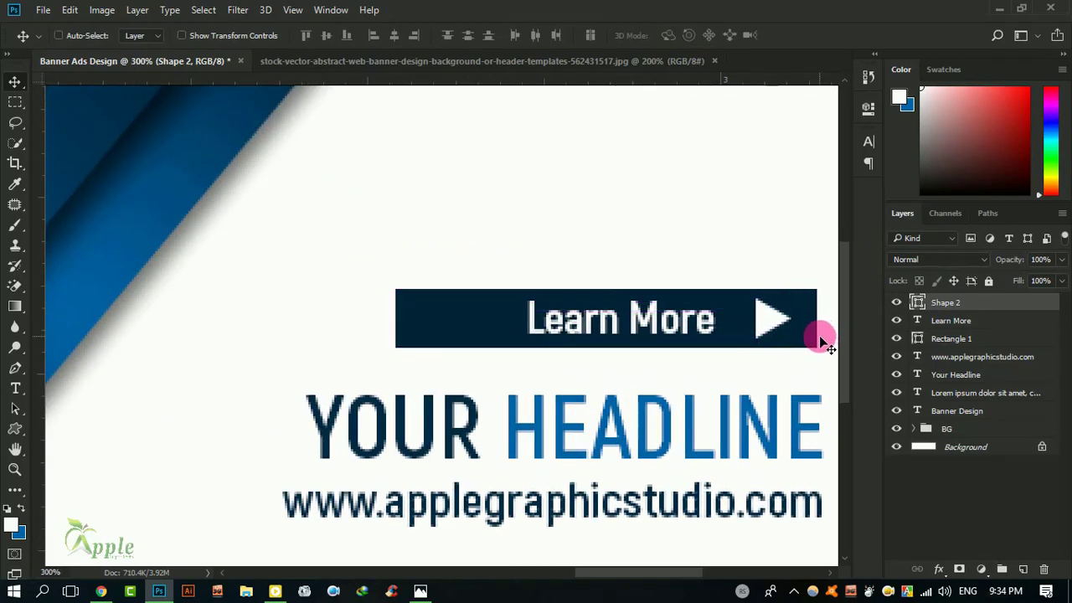
pyautogui.press('Left')
pyautogui.press('Left')
pyautogui.press('Left')
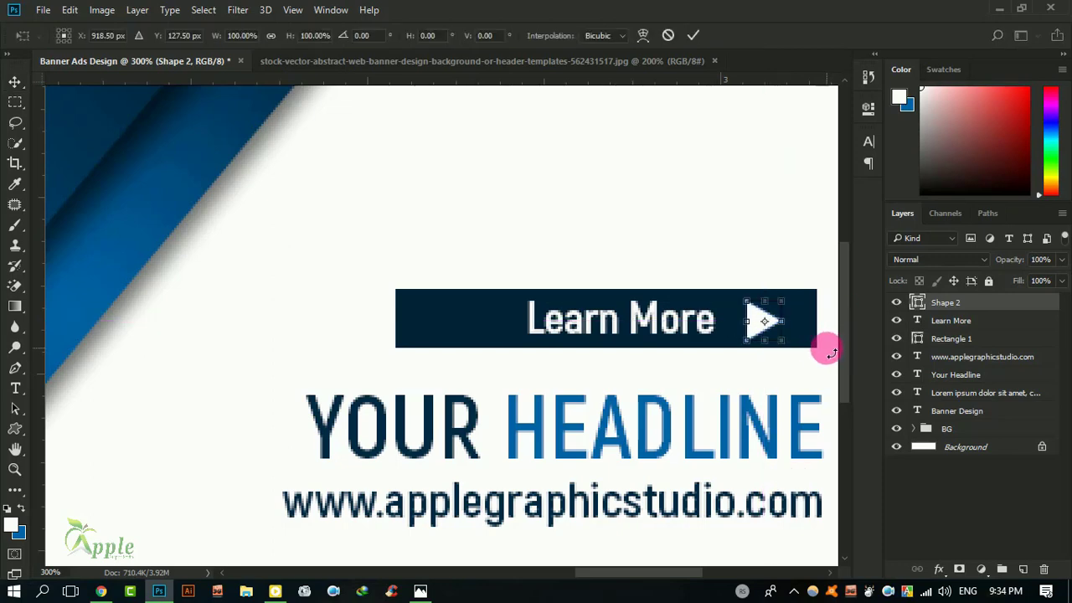
pyautogui.hotkey('ctrl', 't')
pyautogui.scroll(2, 766, 317)
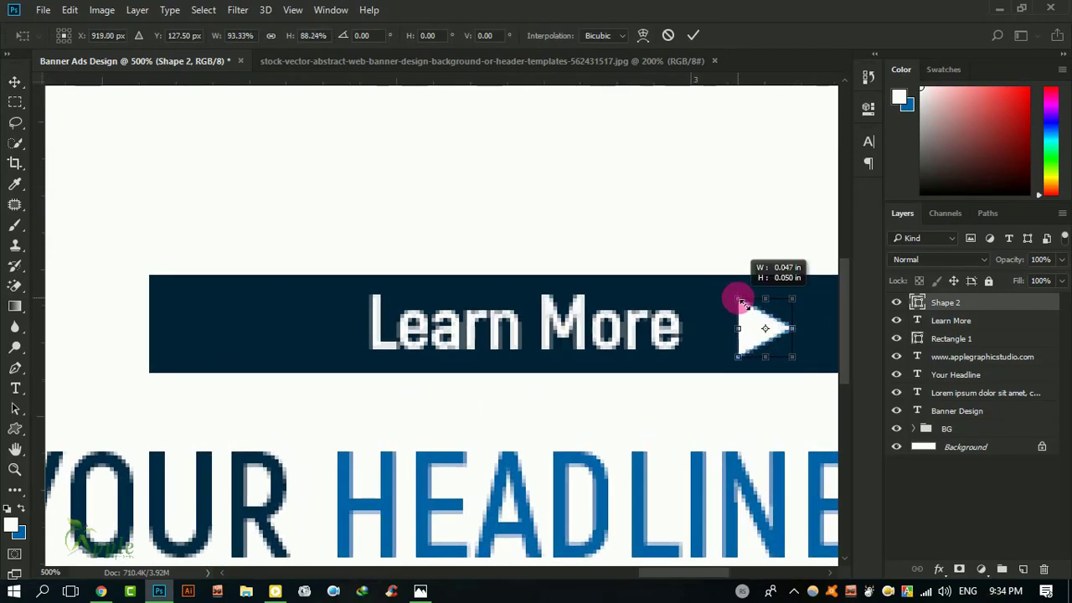
pyautogui.moveTo(737, 298); pyautogui.dragTo(742, 305)
pyautogui.click(693, 35)
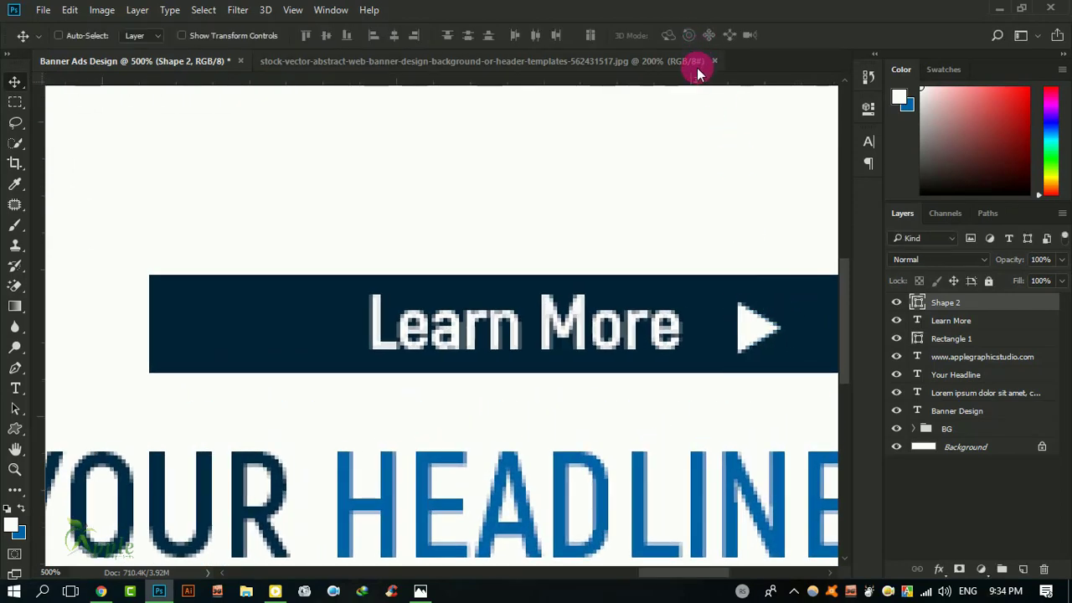
# Nudge the play triangle and Learn More text right, and narrow the button rectangle from its left.
pyautogui.hotkey('ctrl', '-')
pyautogui.hotkey('ctrl', '-')
pyautogui.hotkey('ctrl', '-')
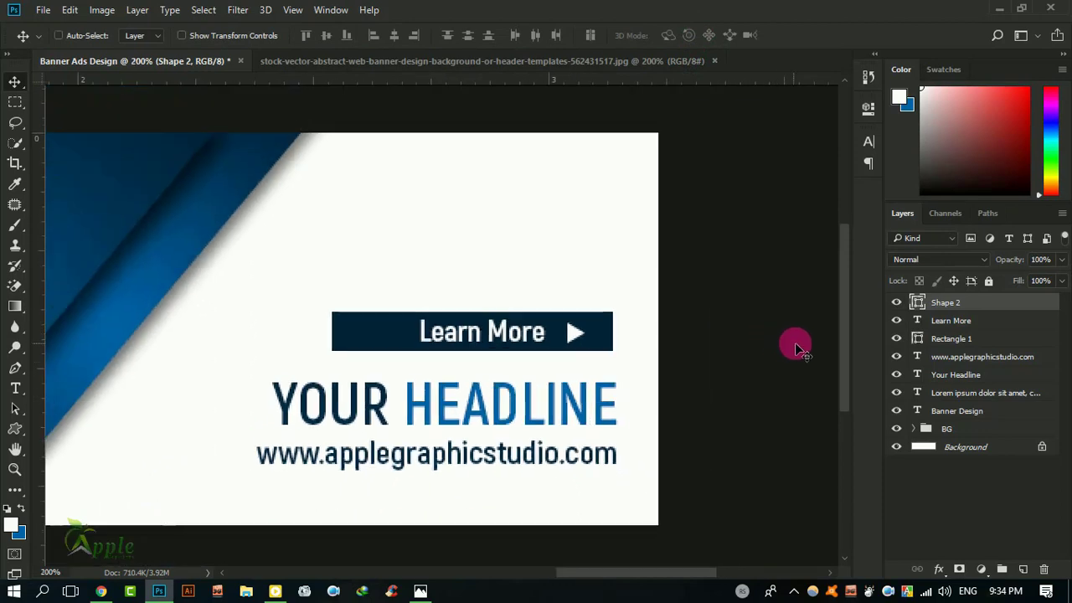
pyautogui.press('Right')
pyautogui.press('Right')
pyautogui.press('Right')
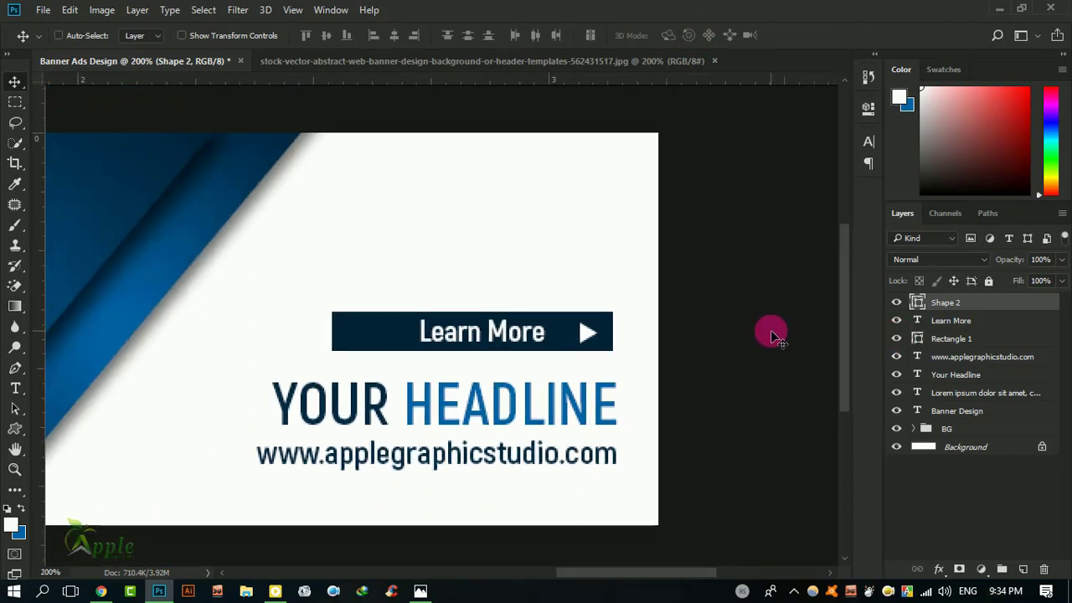
pyautogui.press('Right')
pyautogui.press('Right')
pyautogui.press('Right')
pyautogui.click(971, 321)
pyautogui.press('Right')
pyautogui.press('Right')
pyautogui.press('Right')
pyautogui.press('Right')
pyautogui.press('Right')
pyautogui.press('Right')
pyautogui.press('Right')
pyautogui.press('Right')
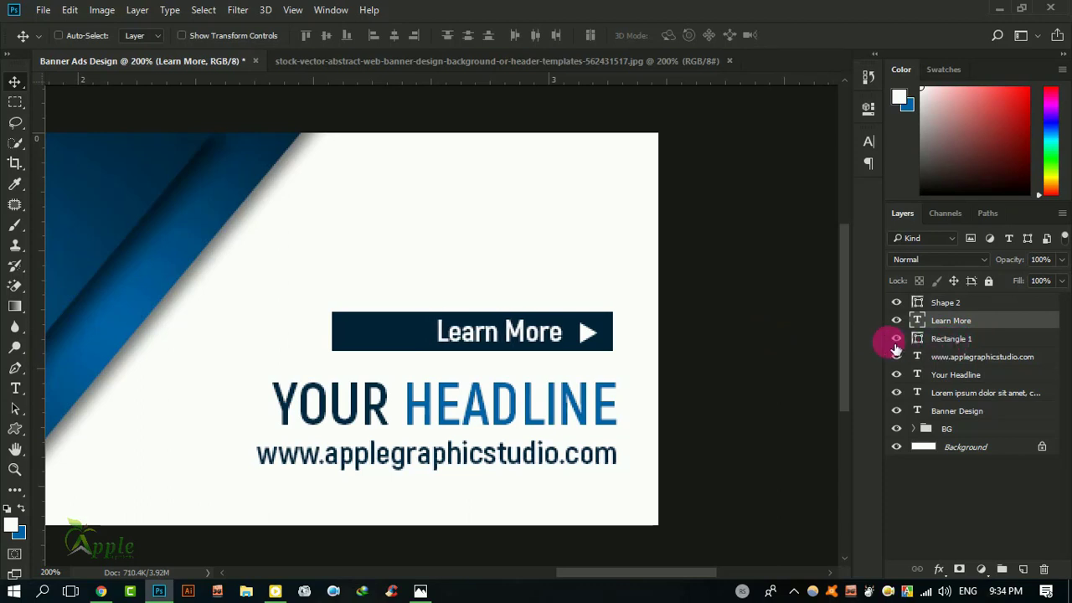
pyautogui.click(953, 339)
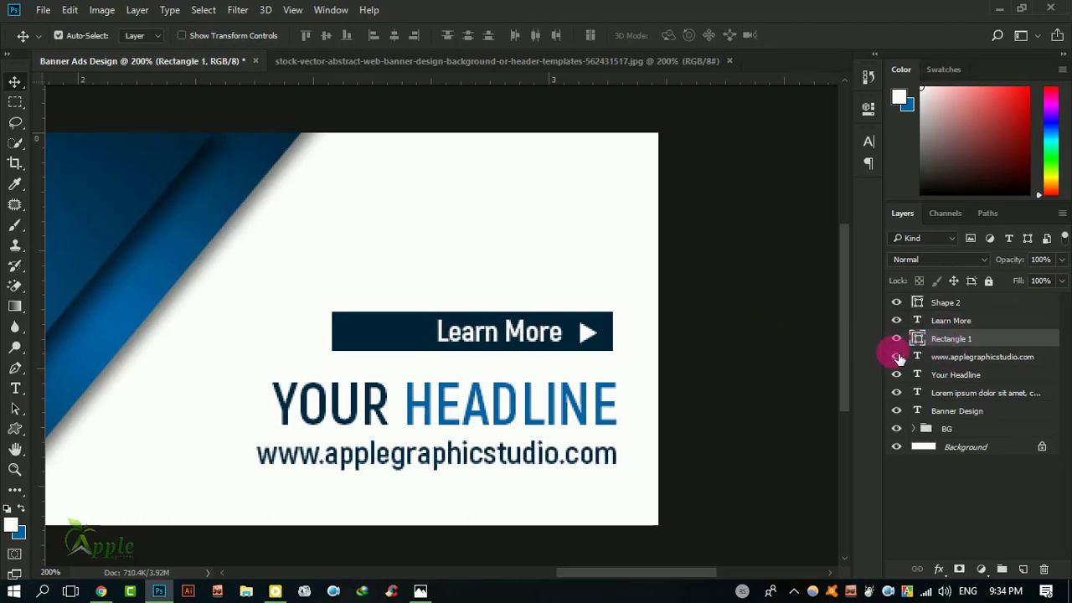
pyautogui.hotkey('ctrl', 't')
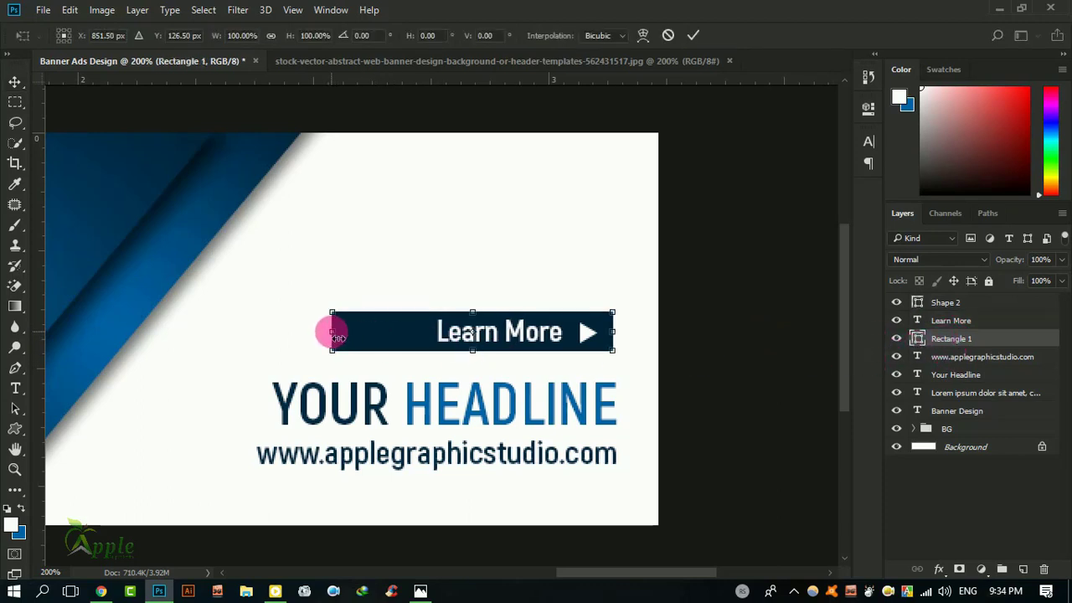
pyautogui.moveTo(334, 335); pyautogui.dragTo(416, 340)
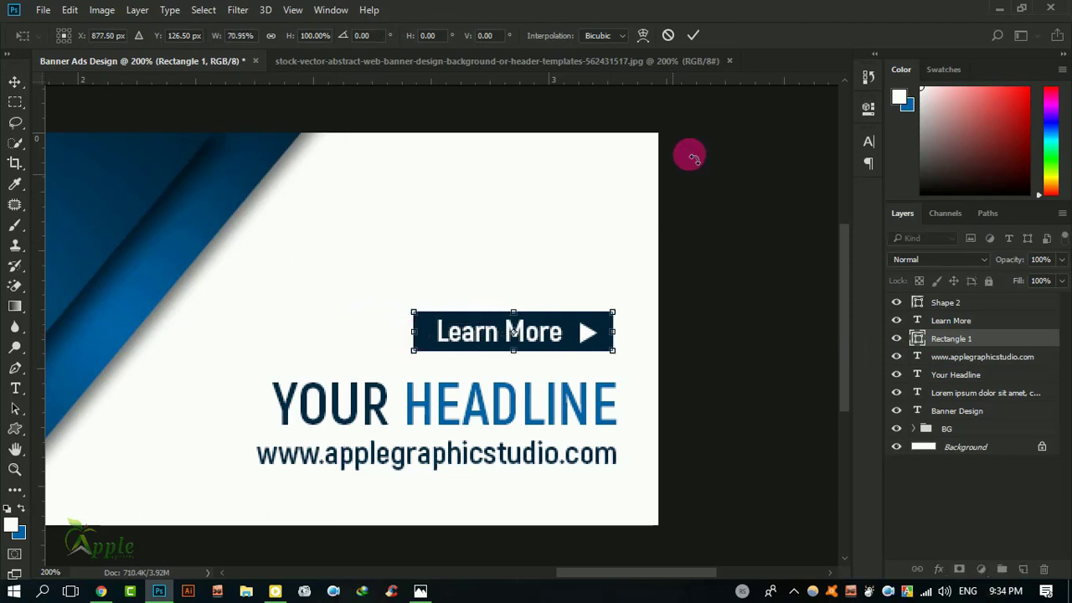
pyautogui.click(694, 35)
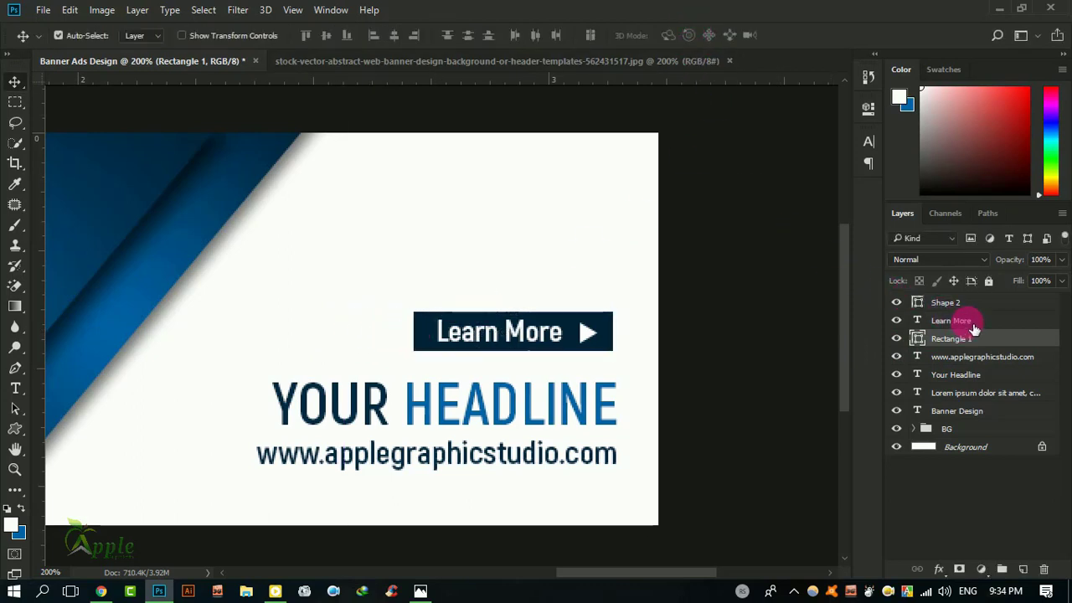
# Group the rectangle, Learn More text and Shape 2 as 'Learn More'.
pyautogui.keyDown('shift'); pyautogui.click(947, 303); pyautogui.keyUp('shift')
pyautogui.click(1010, 569)
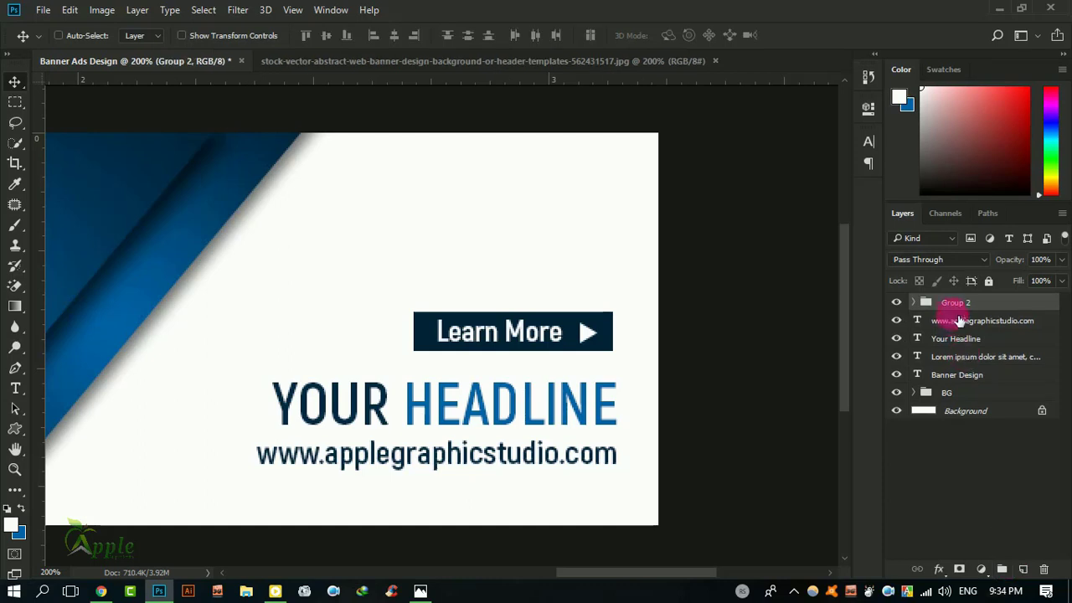
pyautogui.doubleClick(955, 302)
pyautogui.write('Learn More')
pyautogui.press('Return')
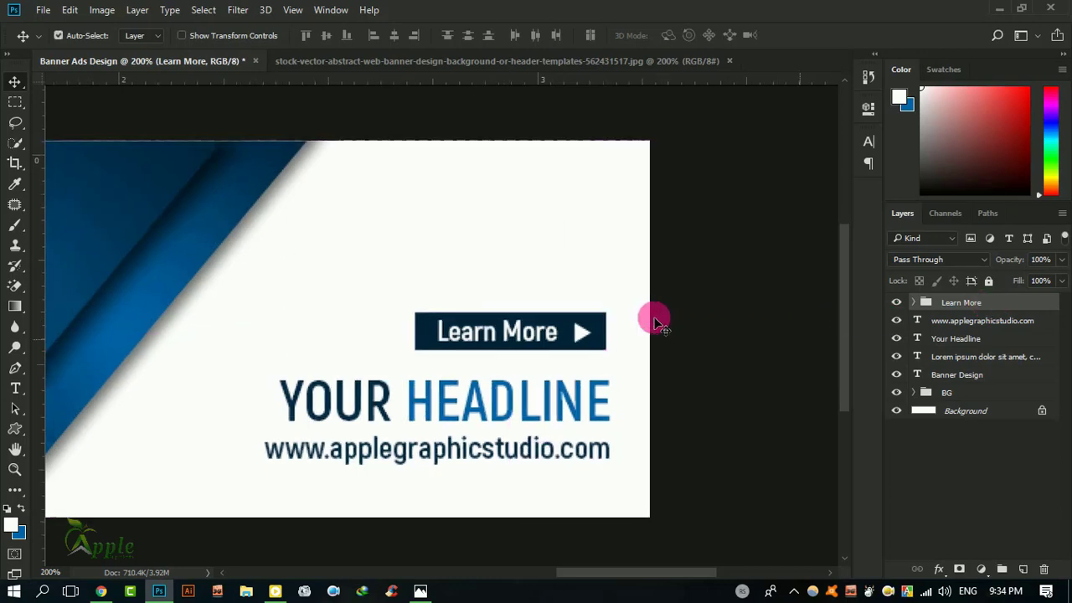
# Zoom to 100% and add the URL and Your Headline layers to the selection.
pyautogui.hotkey('ctrl', '-')
pyautogui.hotkey('ctrl', '-')
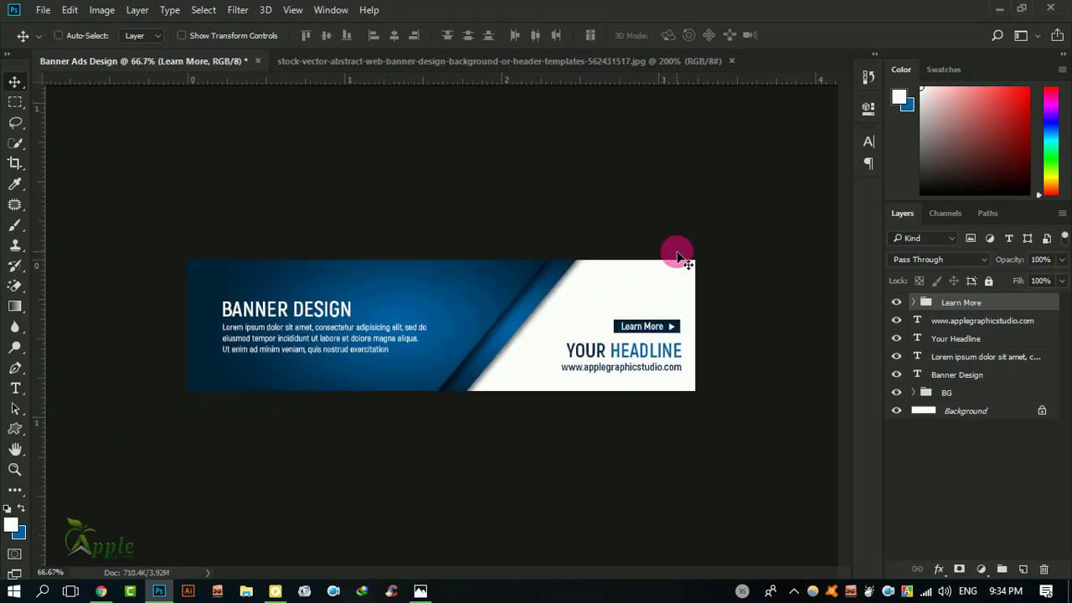
pyautogui.hotkey('ctrl', '+')
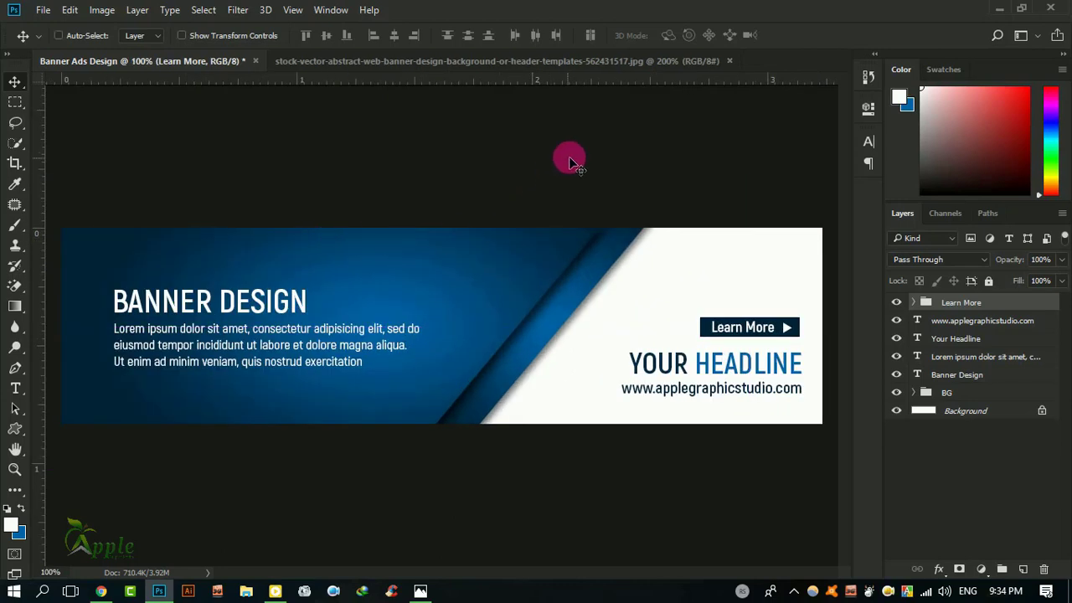
pyautogui.keyDown('shift'); pyautogui.click(980, 321); pyautogui.keyUp('shift')
pyautogui.keyDown('shift'); pyautogui.click(976, 339); pyautogui.keyUp('shift')
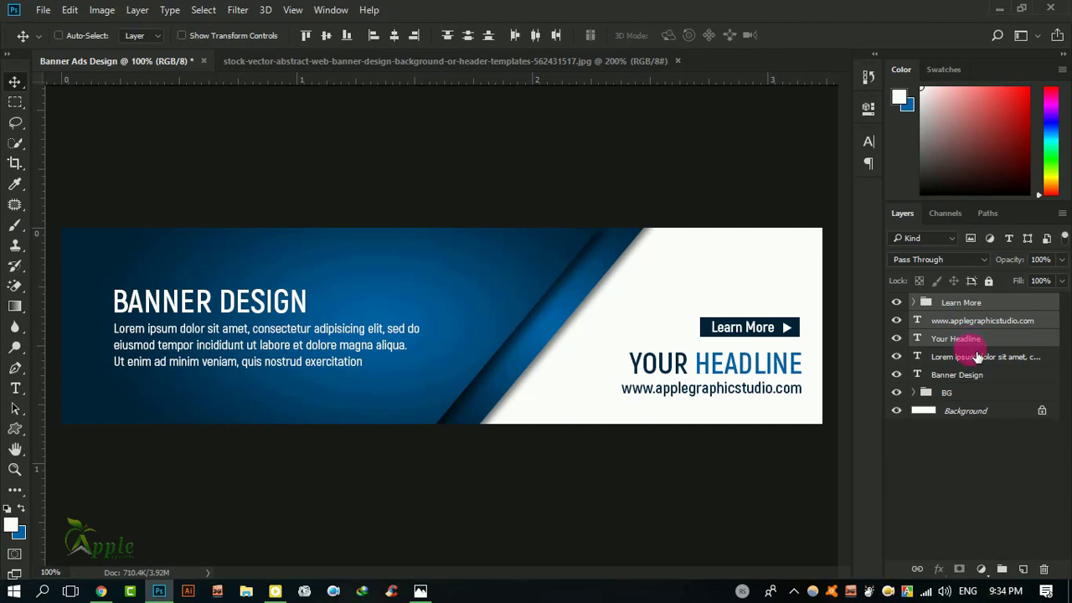
# Group the button, headline and URL layers as 'Right' and shift the group slightly lower.
pyautogui.click(1004, 570)
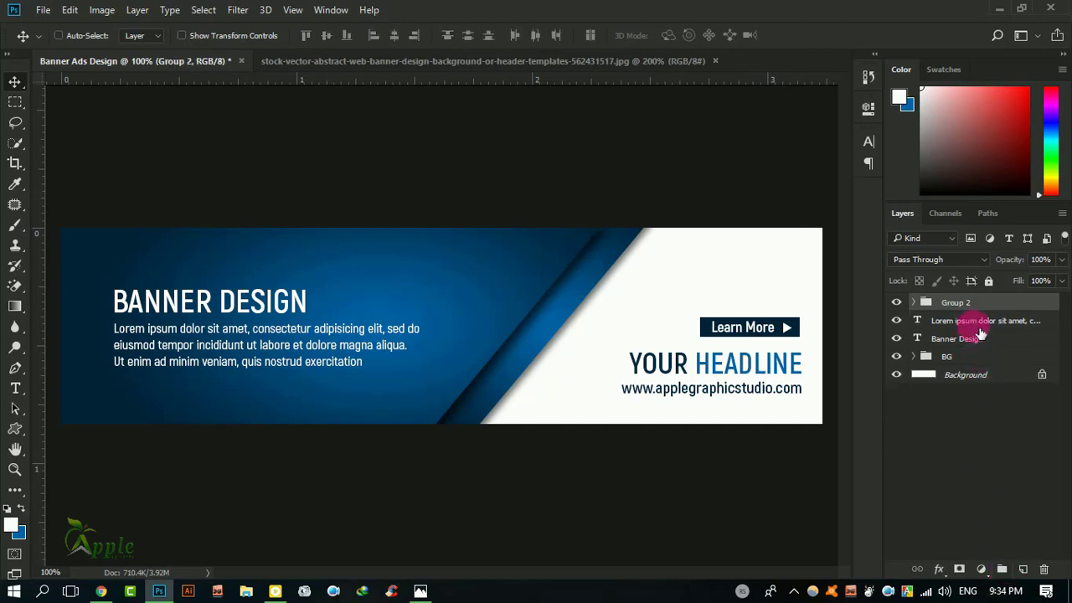
pyautogui.doubleClick(955, 303)
pyautogui.write('Right')
pyautogui.press('Return')
pyautogui.moveTo(793, 337); pyautogui.dragTo(794, 323)
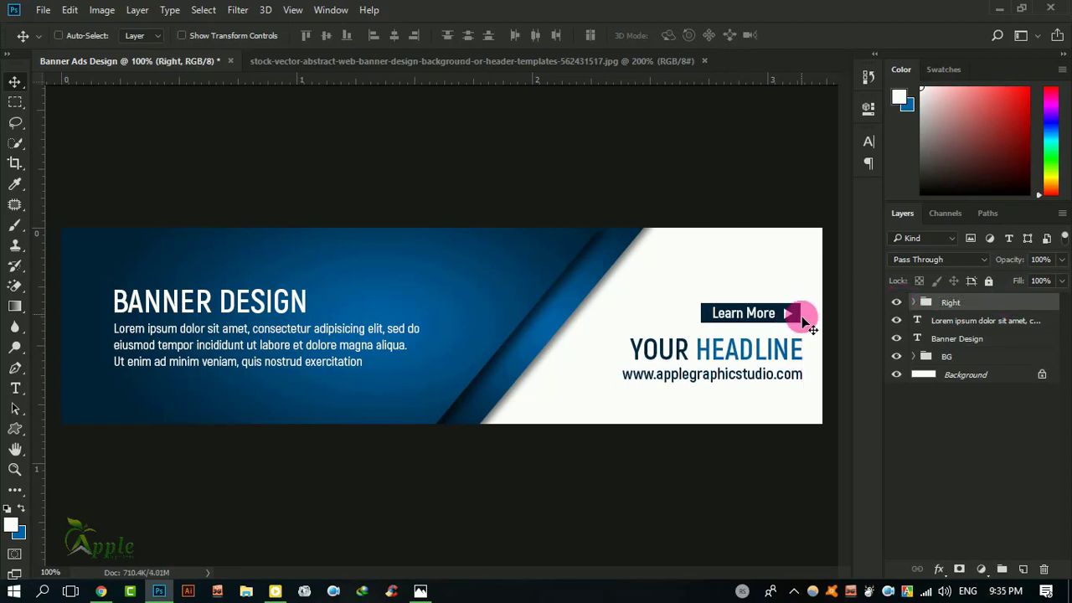
pyautogui.press('Up')
pyautogui.press('Up')
pyautogui.press('Up')
pyautogui.moveTo(762, 326); pyautogui.dragTo(761, 352)
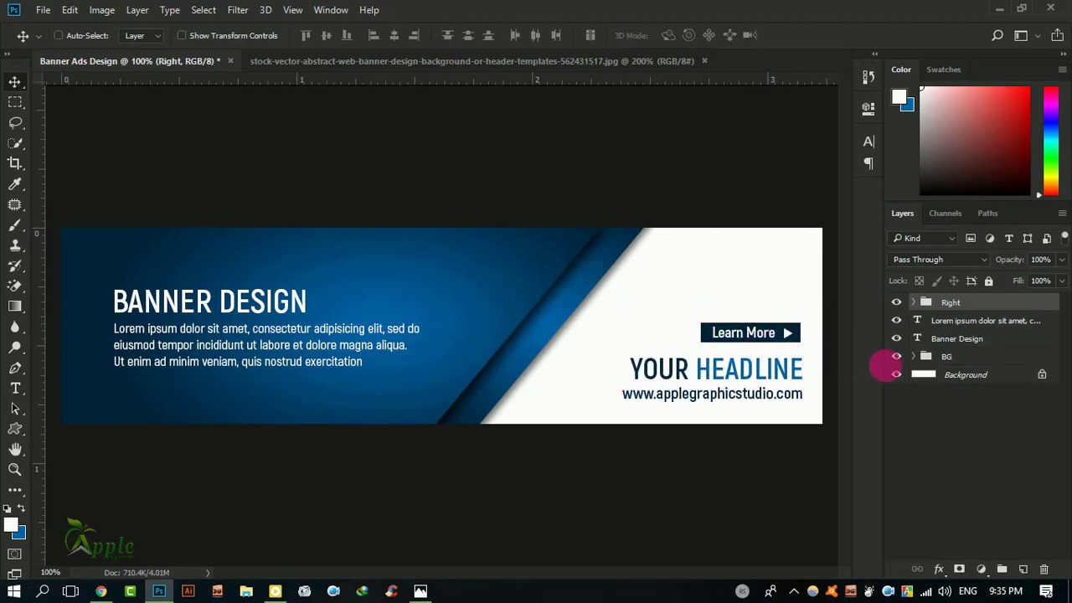
pyautogui.press('Up')
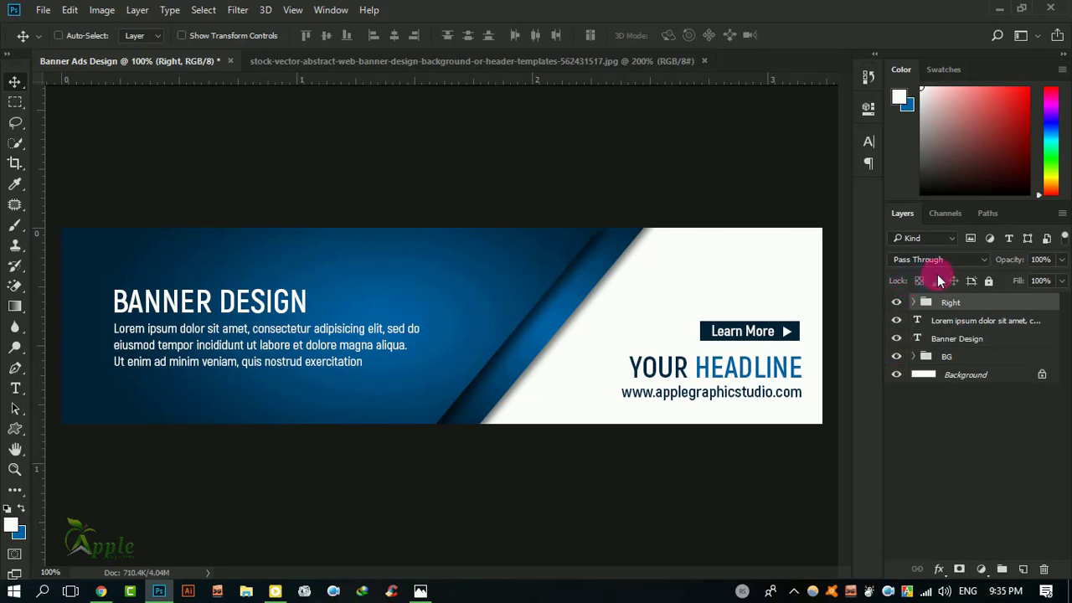
# Group the Lorem ipsum paragraph and BANNER DESIGN heading as 'Left'.
pyautogui.click(972, 320)
pyautogui.keyDown('shift'); pyautogui.click(972, 338); pyautogui.keyUp('shift')
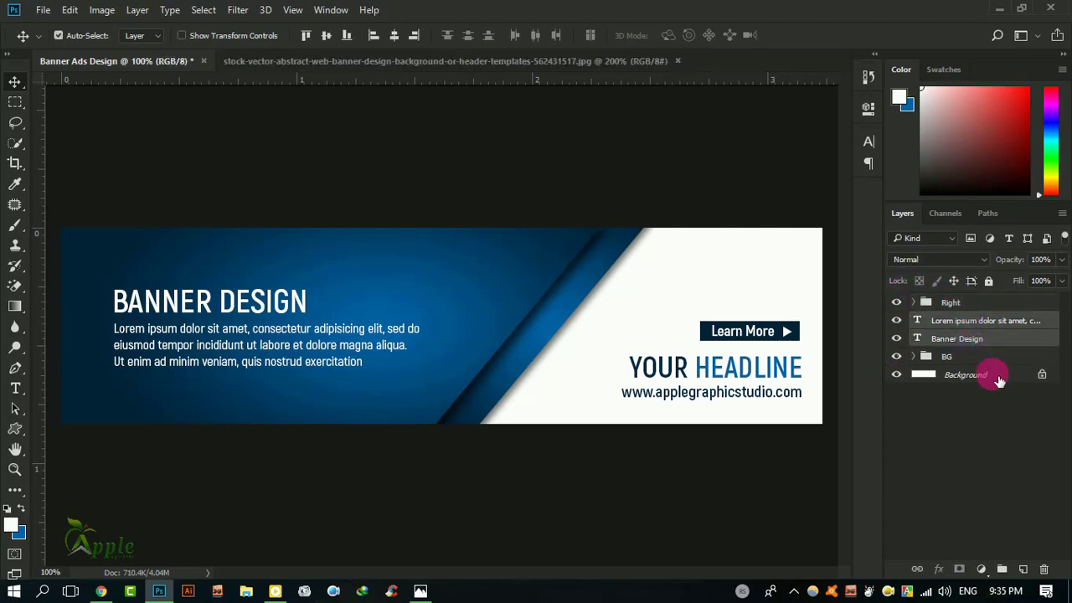
pyautogui.click(1003, 570)
pyautogui.write('Left')
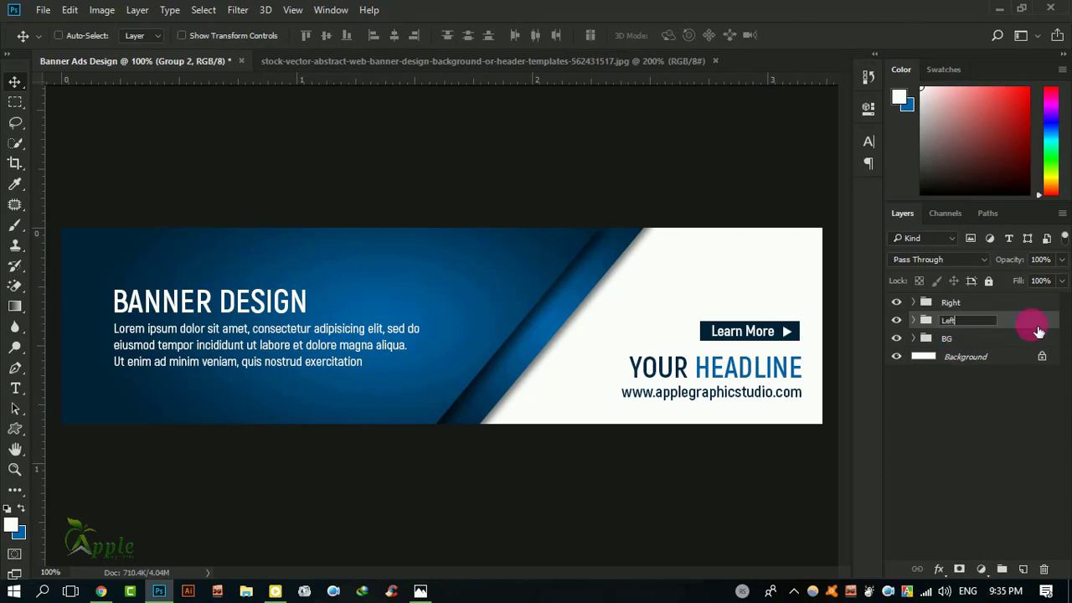
pyautogui.press('Return')
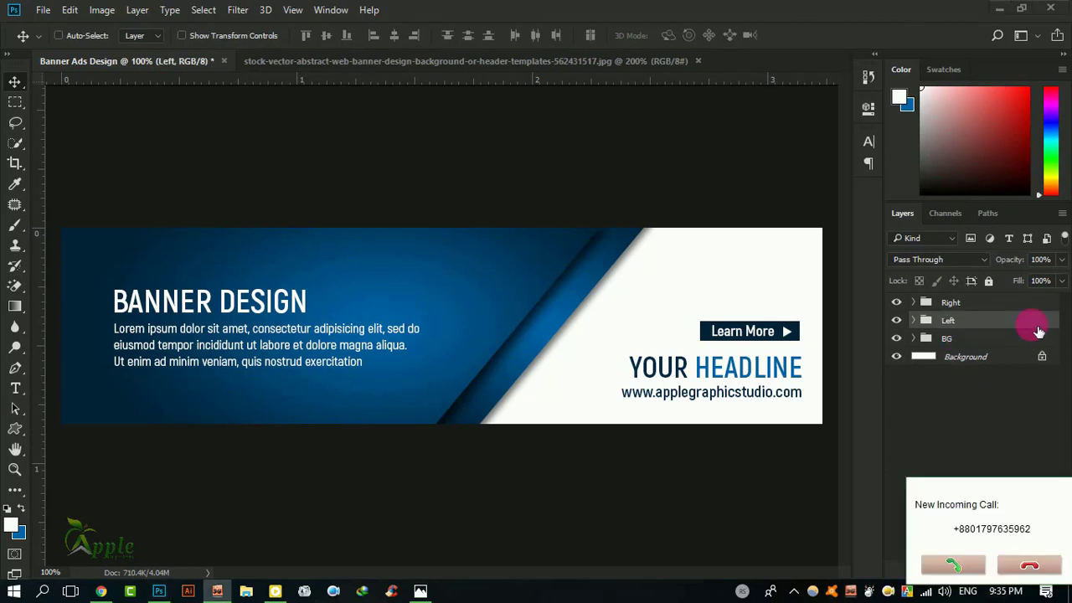
# Browse to Working Help > Icons > Circle Icons Pack > 128x128 and drag the top-row icons into Photoshop.
pyautogui.click(13, 591)
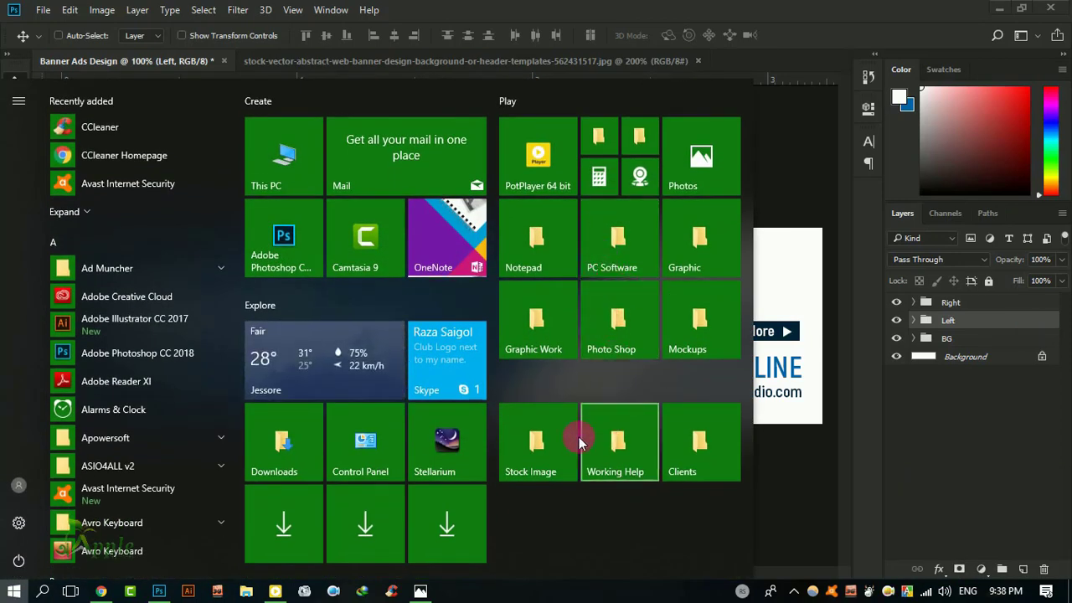
pyautogui.click(641, 337)
pyautogui.click(545, 326)
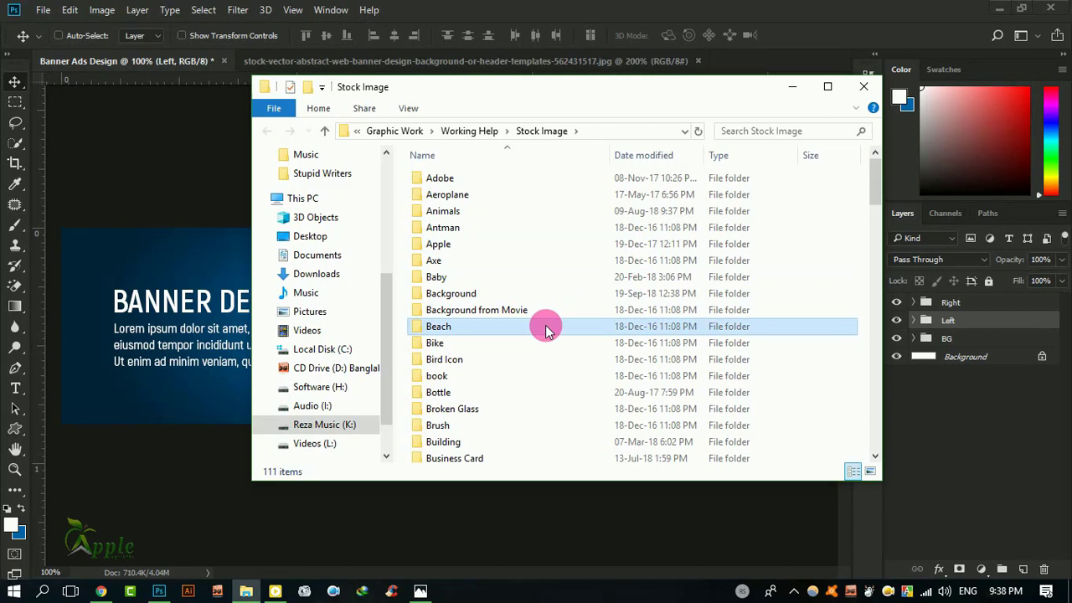
pyautogui.click(446, 130)
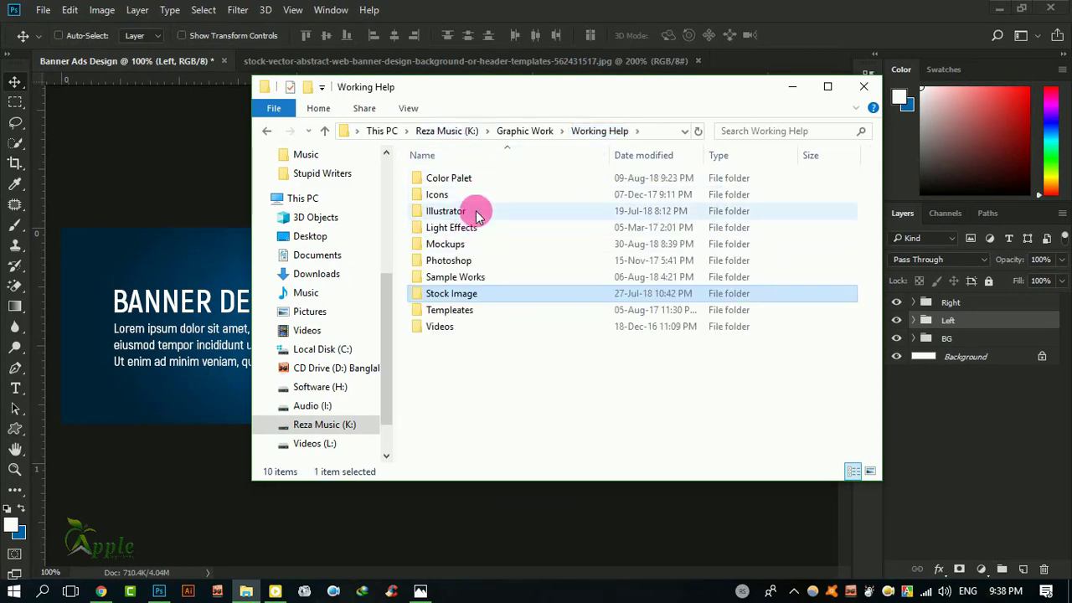
pyautogui.click(461, 198)
pyautogui.doubleClick(463, 201)
pyautogui.doubleClick(461, 222)
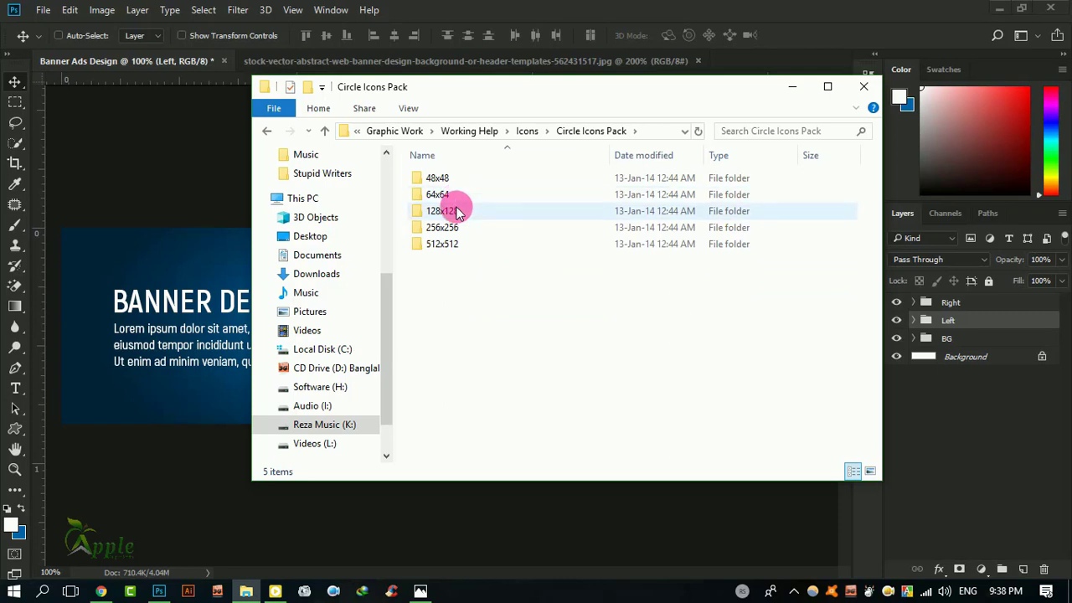
pyautogui.doubleClick(458, 210)
pyautogui.click(524, 309)
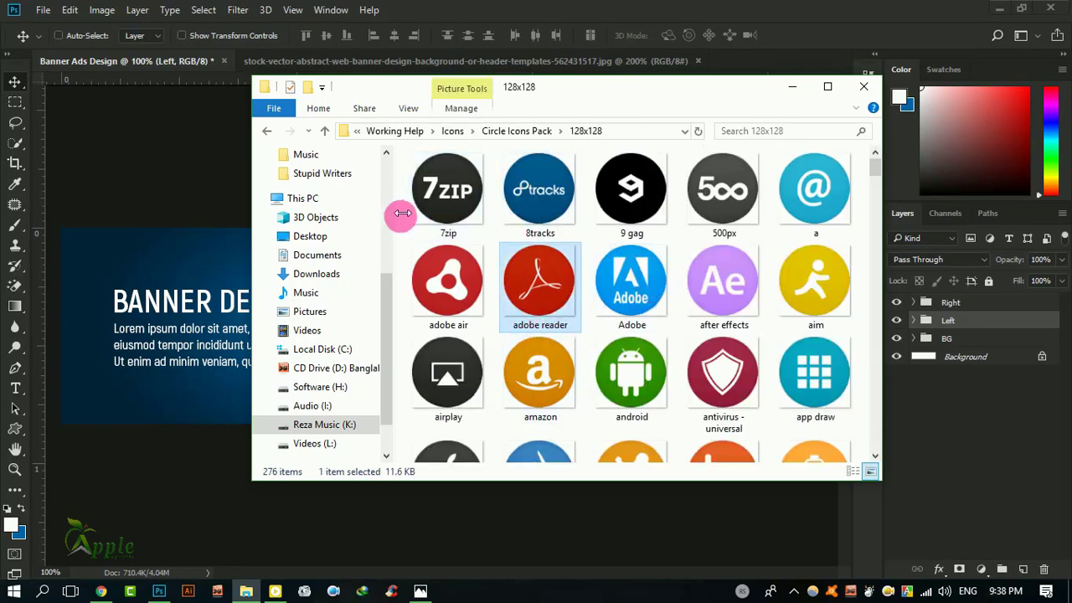
pyautogui.moveTo(401, 187)
pyautogui.mouseDown()
pyautogui.moveTo(802, 210)
pyautogui.moveTo(216, 317)
pyautogui.mouseUp()
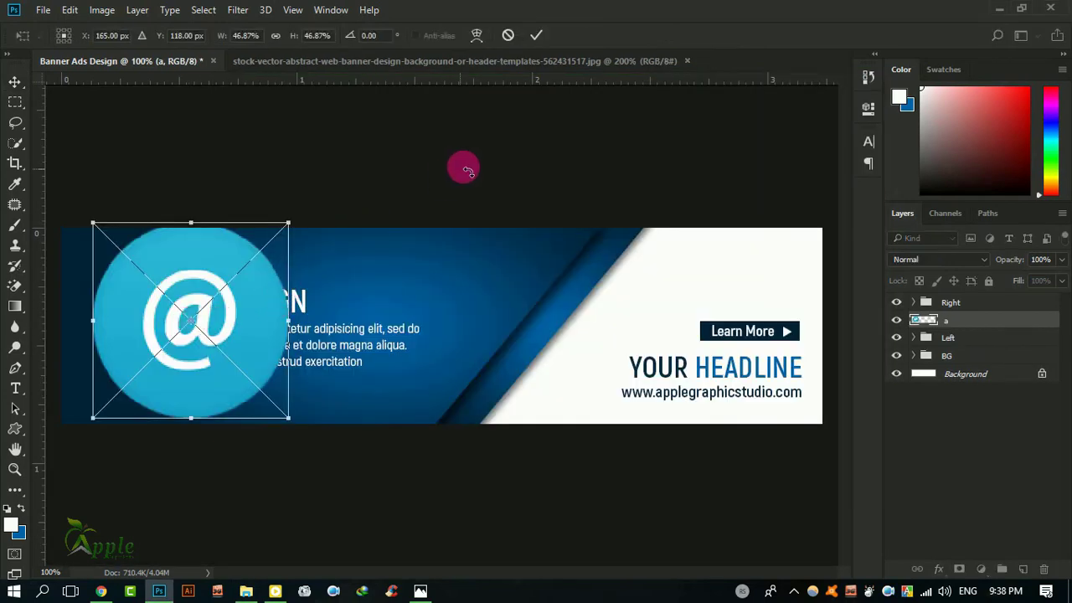
# Place the dropped icons and group the 500px, 9 gag, 8tracks, 7zip and a layers as 'Icons'.
pyautogui.click(531, 36)
pyautogui.click(531, 36)
pyautogui.click(531, 36)
pyautogui.click(531, 36)
pyautogui.click(531, 36)
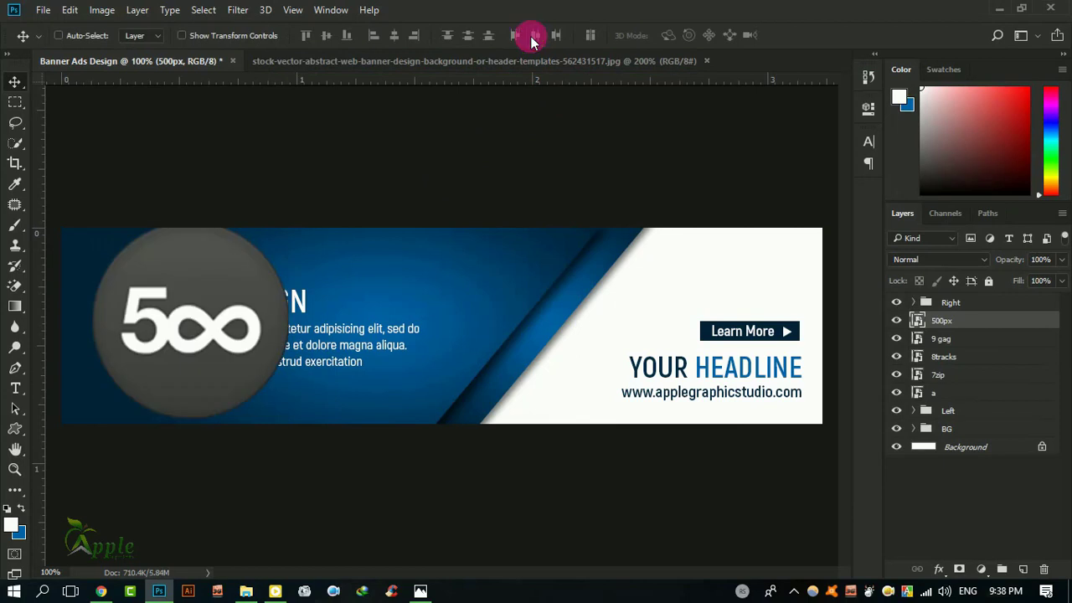
pyautogui.keyDown('ctrl'); pyautogui.click(965, 338); pyautogui.keyUp('ctrl')
pyautogui.keyDown('ctrl'); pyautogui.click(968, 357); pyautogui.keyUp('ctrl')
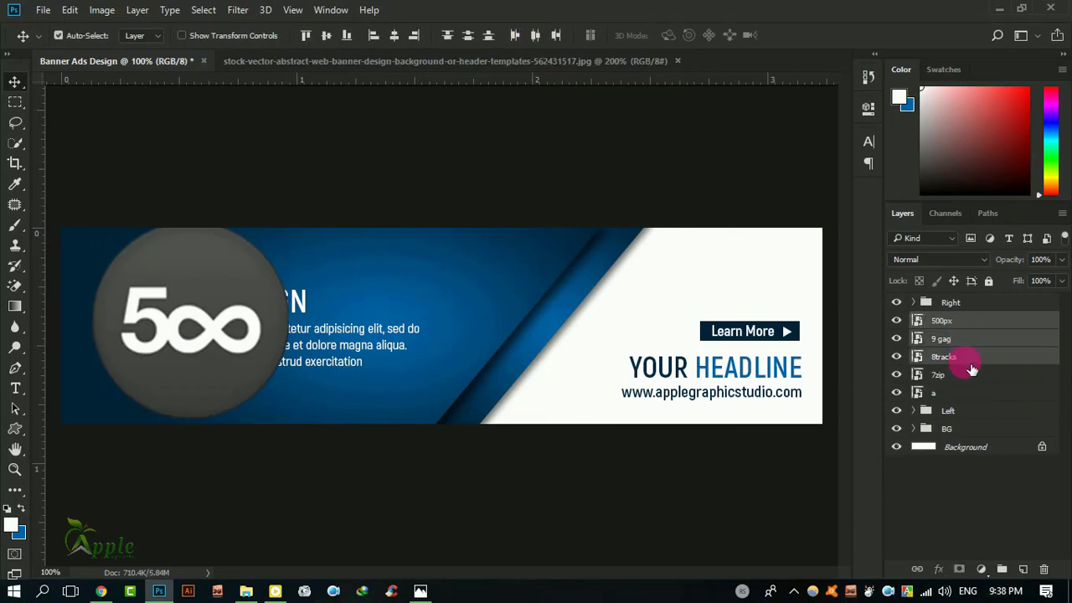
pyautogui.keyDown('ctrl'); pyautogui.click(970, 375); pyautogui.keyUp('ctrl')
pyautogui.keyDown('ctrl'); pyautogui.click(959, 393); pyautogui.keyUp('ctrl')
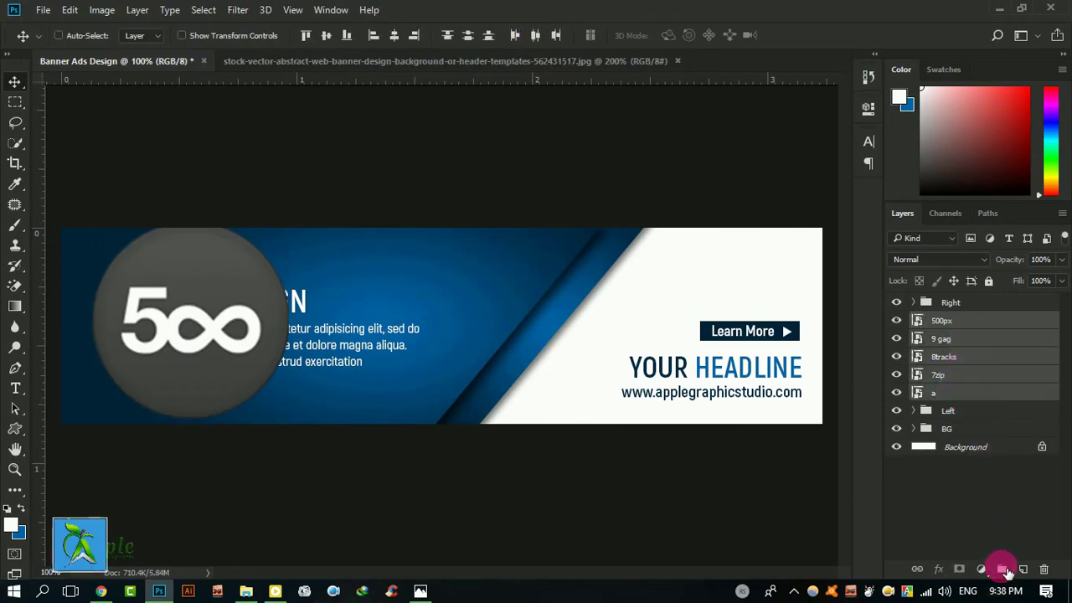
pyautogui.moveTo(959, 394); pyautogui.dragTo(1002, 568)
pyautogui.doubleClick(958, 321)
pyautogui.write('I')
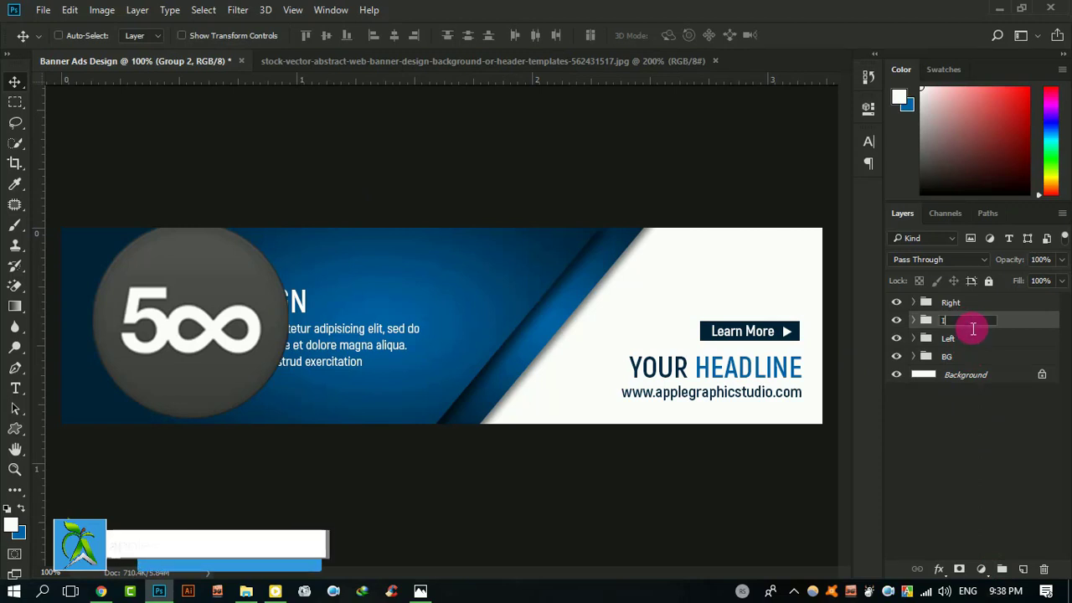
pyautogui.write('cons')
pyautogui.press('Return')
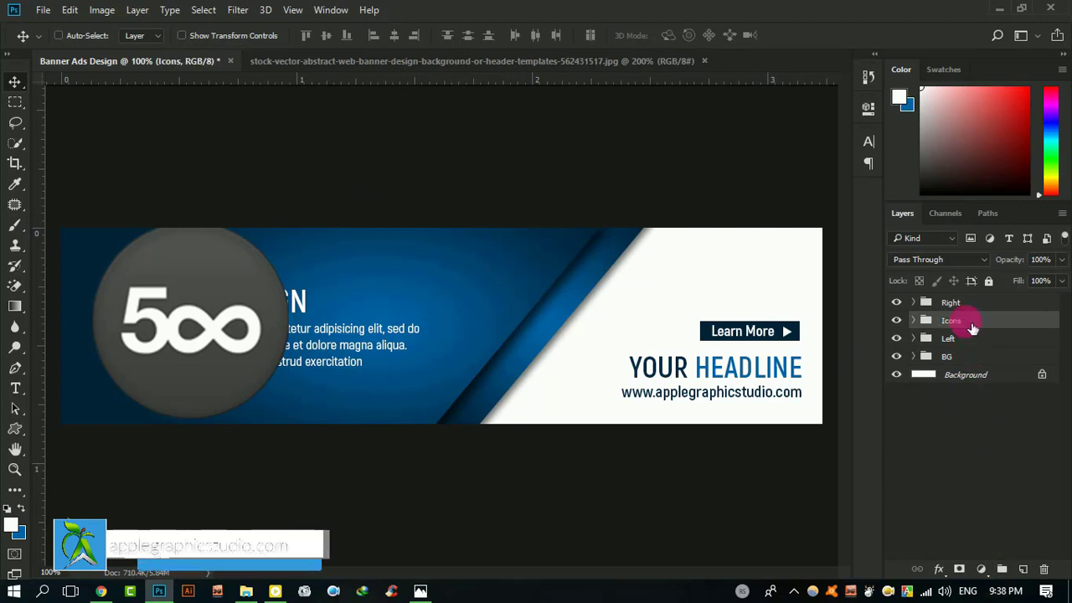
# Shrink the Icons group to about 16% and move it above the Learn More button.
pyautogui.moveTo(290, 274); pyautogui.dragTo(812, 275)
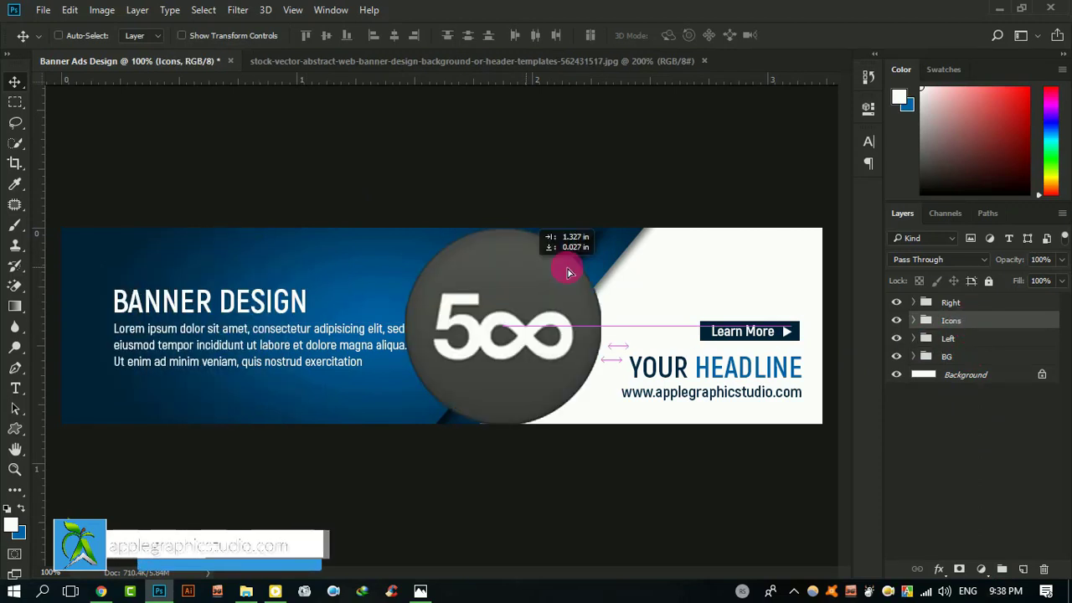
pyautogui.click(67, 13)
pyautogui.click(149, 326)
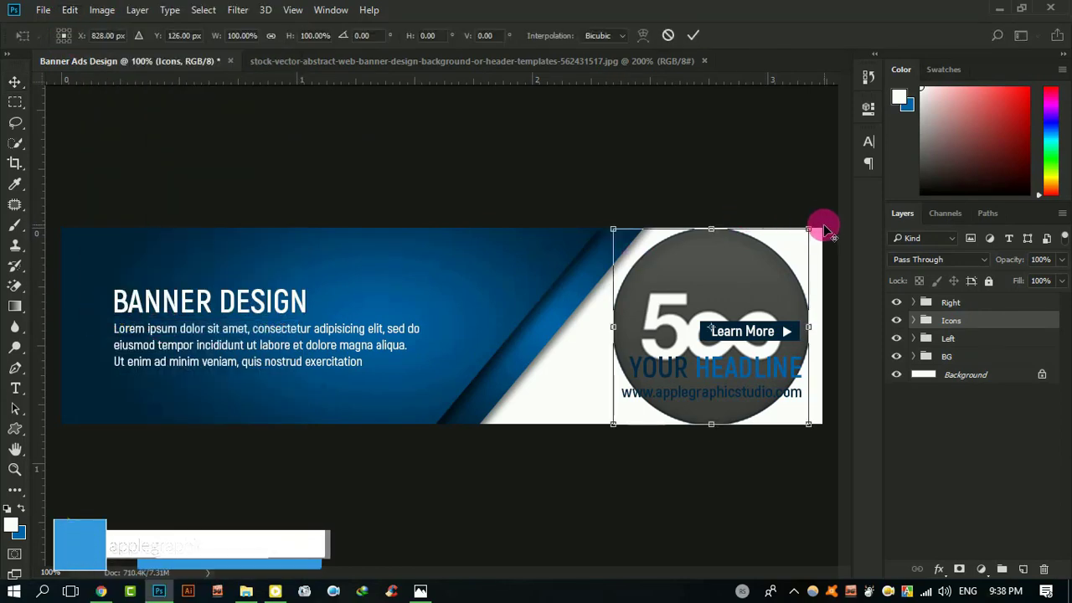
pyautogui.moveTo(825, 229); pyautogui.dragTo(712, 298)
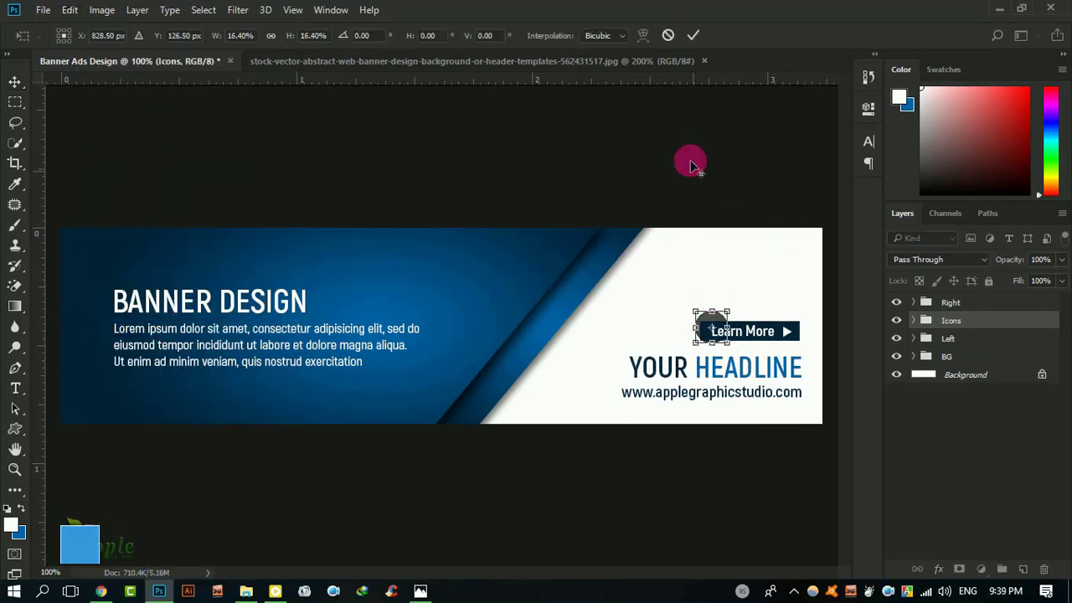
pyautogui.click(693, 35)
pyautogui.moveTo(745, 299); pyautogui.dragTo(716, 283)
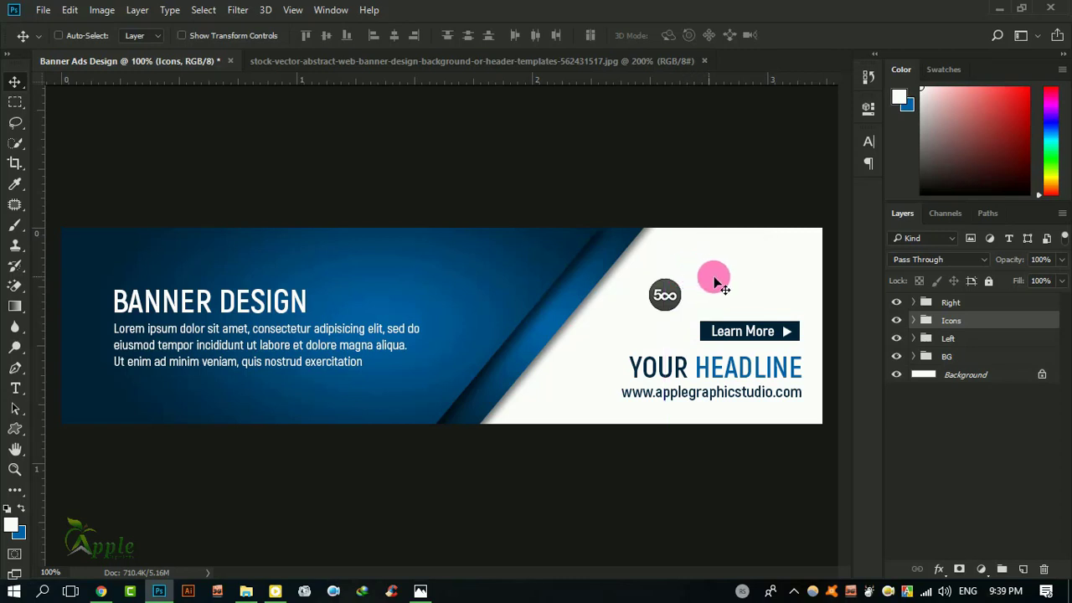
# Shift the 500px, 9 gag, 8tracks and 7zip icons right to start spreading the row.
pyautogui.click(913, 320)
pyautogui.click(963, 340)
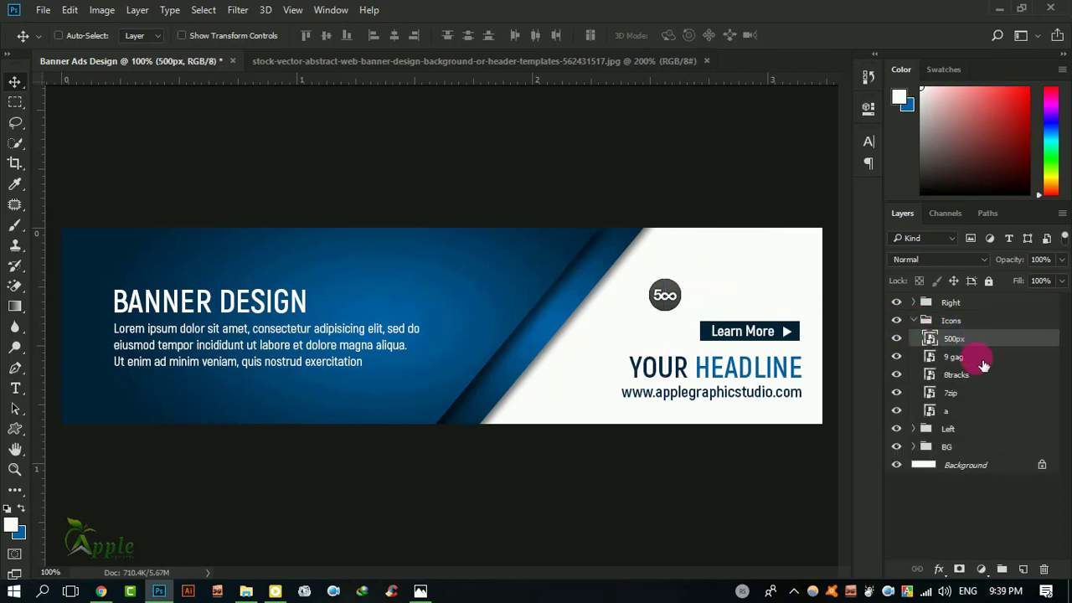
pyautogui.keyDown('shift'); pyautogui.click(971, 373); pyautogui.keyUp('shift')
pyautogui.keyDown('shift'); pyautogui.click(974, 394); pyautogui.keyUp('shift')
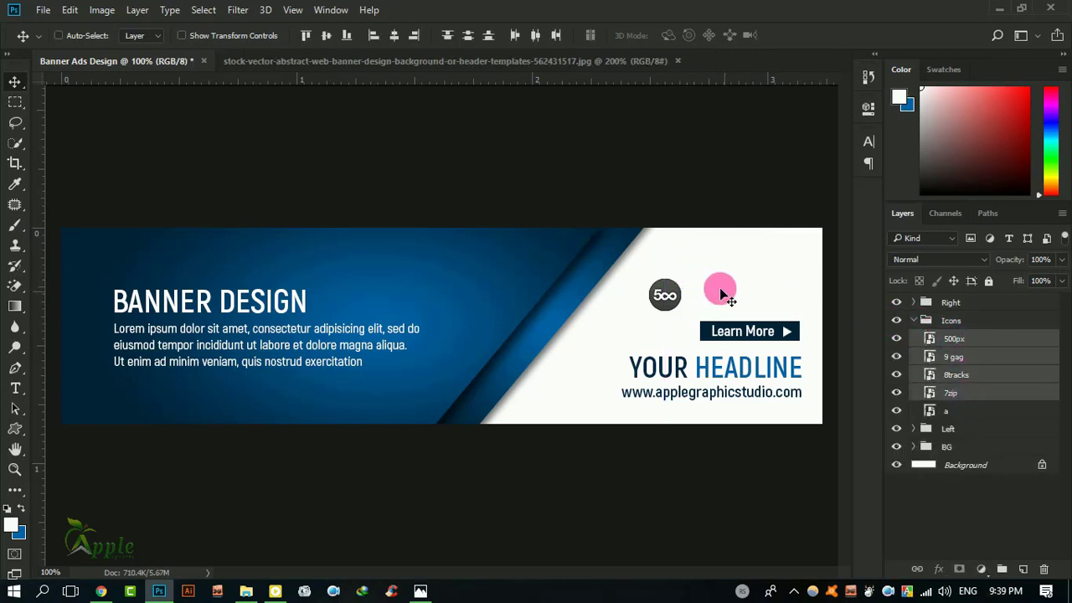
pyautogui.moveTo(676, 293)
pyautogui.mouseDown()
pyautogui.moveTo(720, 296)
pyautogui.moveTo(709, 297)
pyautogui.mouseUp()
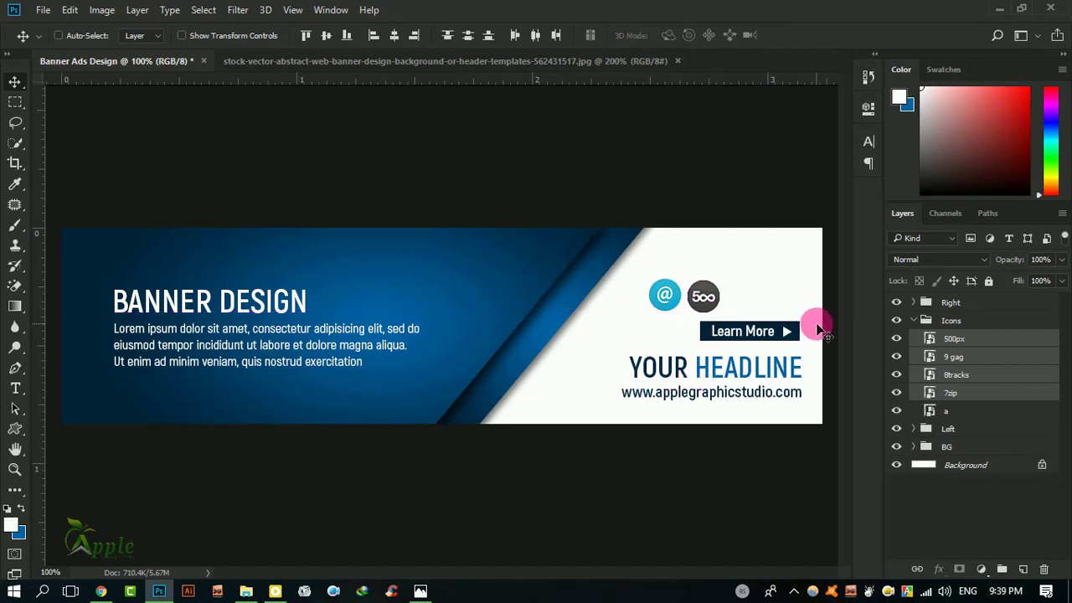
pyautogui.keyDown('ctrl'); pyautogui.click(955, 393); pyautogui.keyUp('ctrl')
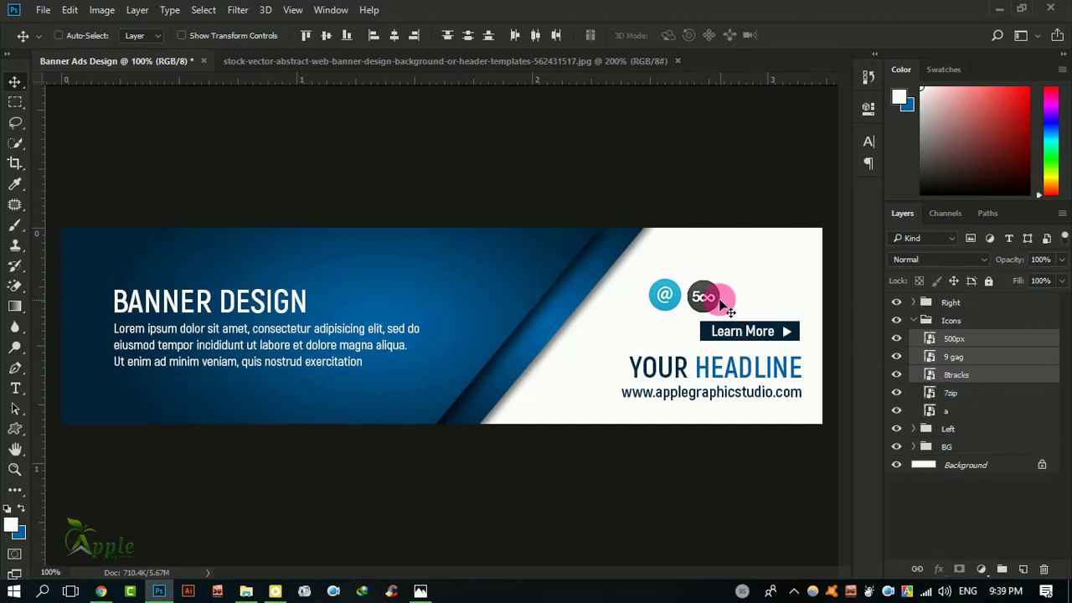
pyautogui.moveTo(721, 303); pyautogui.dragTo(788, 300)
# Space the 500px and 9 gag icons further right, then line up all icons including @.
pyautogui.keyDown('ctrl'); pyautogui.click(953, 375); pyautogui.keyUp('ctrl')
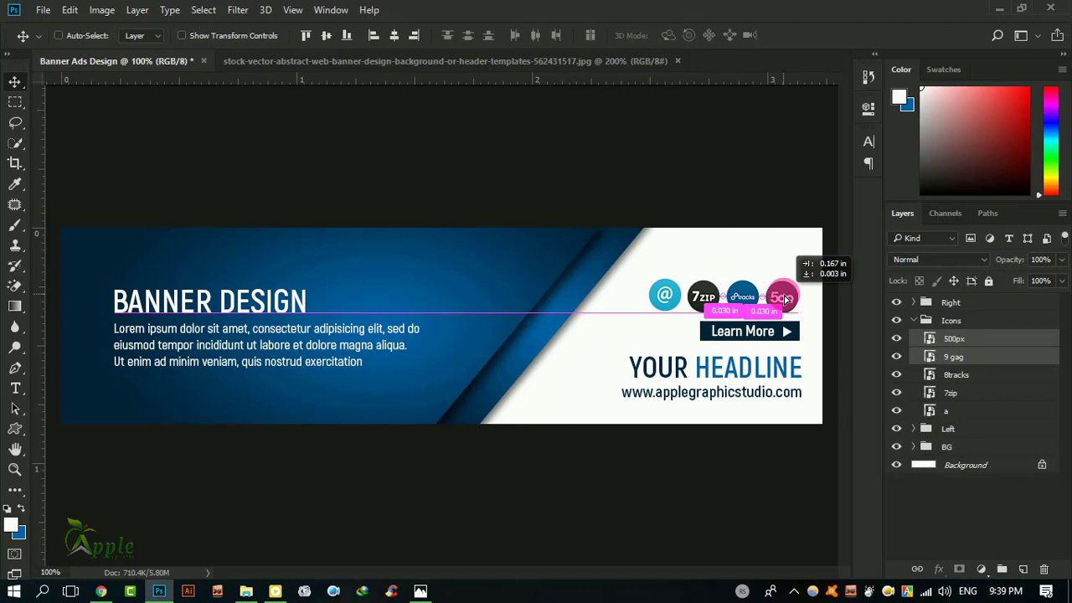
pyautogui.moveTo(788, 300); pyautogui.dragTo(824, 299)
pyautogui.keyDown('ctrl'); pyautogui.click(964, 358); pyautogui.keyUp('ctrl')
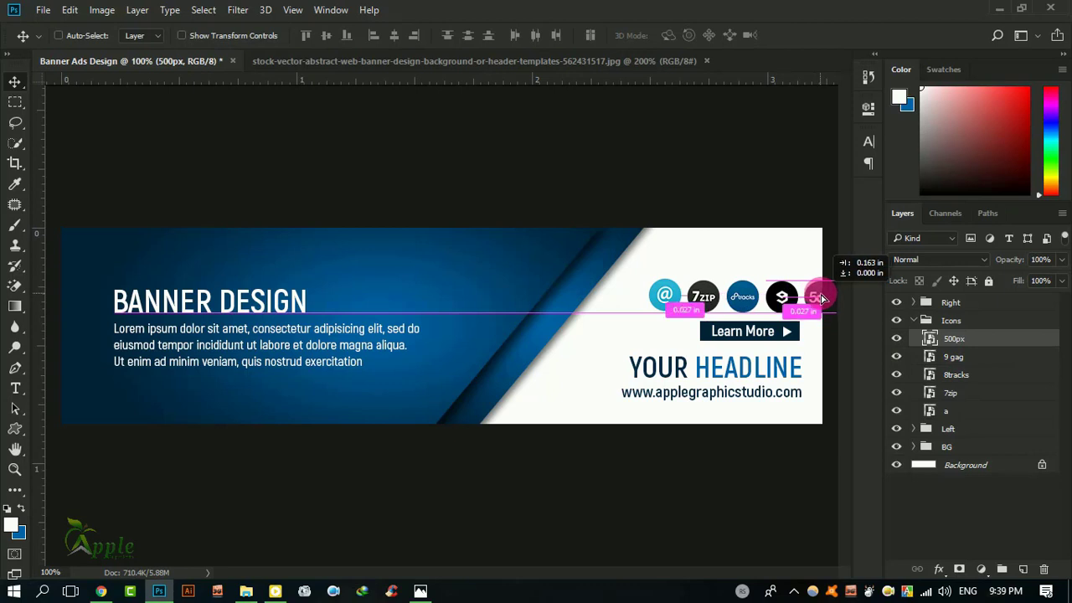
pyautogui.moveTo(822, 299); pyautogui.dragTo(821, 299)
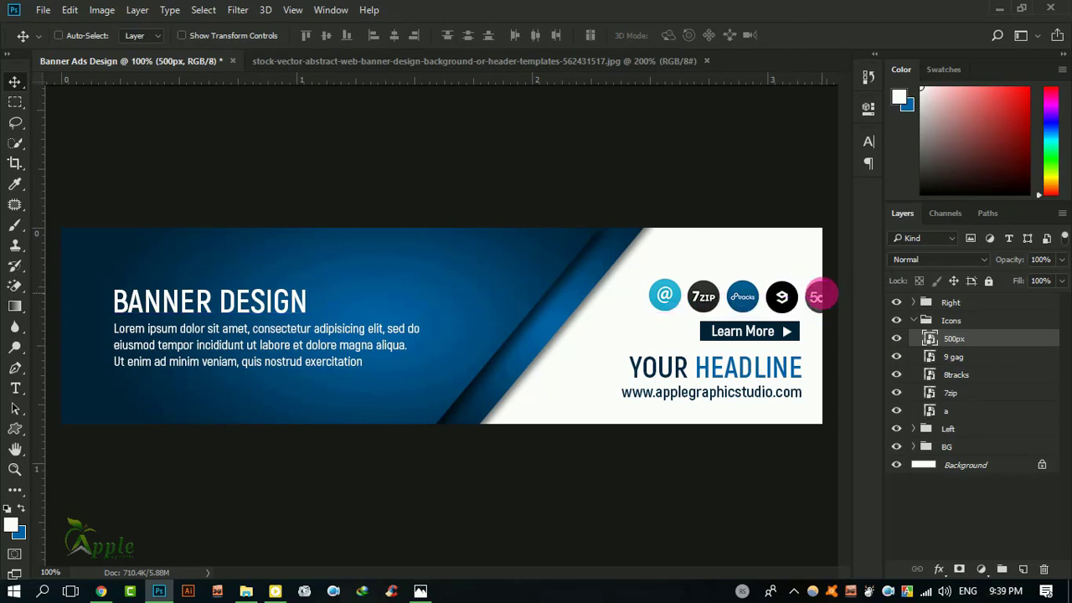
pyautogui.keyDown('shift'); pyautogui.click(976, 375); pyautogui.keyUp('shift')
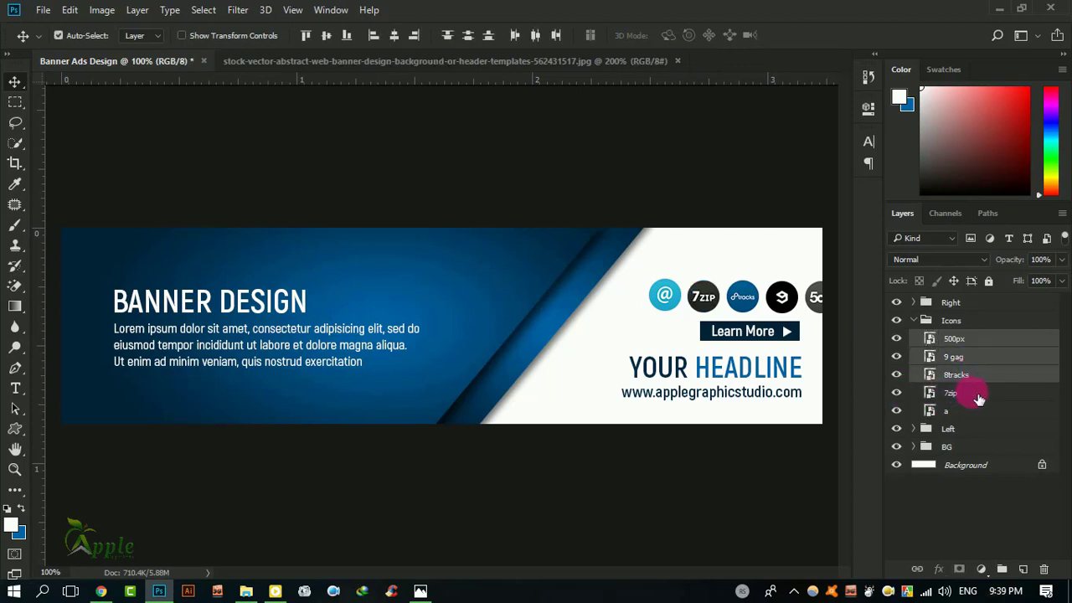
pyautogui.keyDown('shift'); pyautogui.click(979, 400); pyautogui.keyUp('shift')
pyautogui.moveTo(811, 298); pyautogui.dragTo(811, 296)
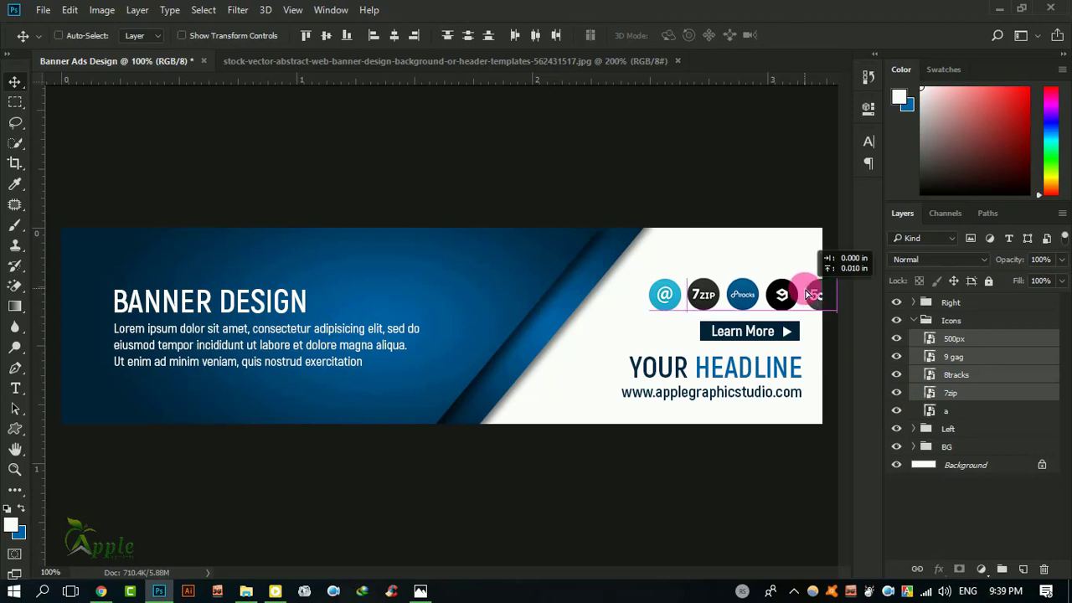
pyautogui.keyDown('ctrl'); pyautogui.click(965, 419); pyautogui.keyUp('ctrl')
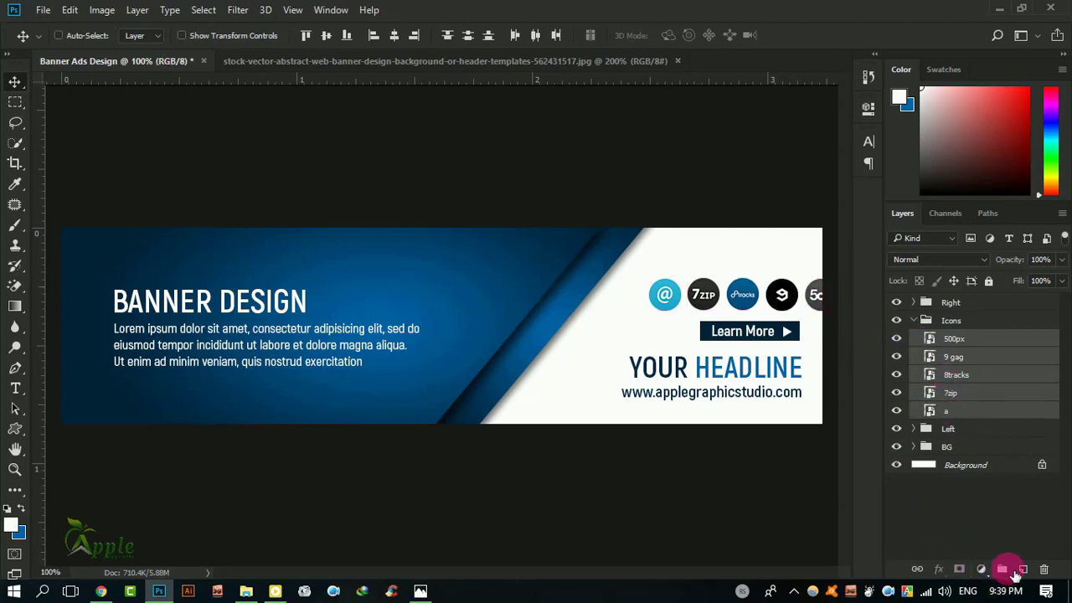
# Try grouping, shrinking and moving the icon row, then undo all three changes.
pyautogui.hotkey('ctrl', 'g')
pyautogui.click(70, 10)
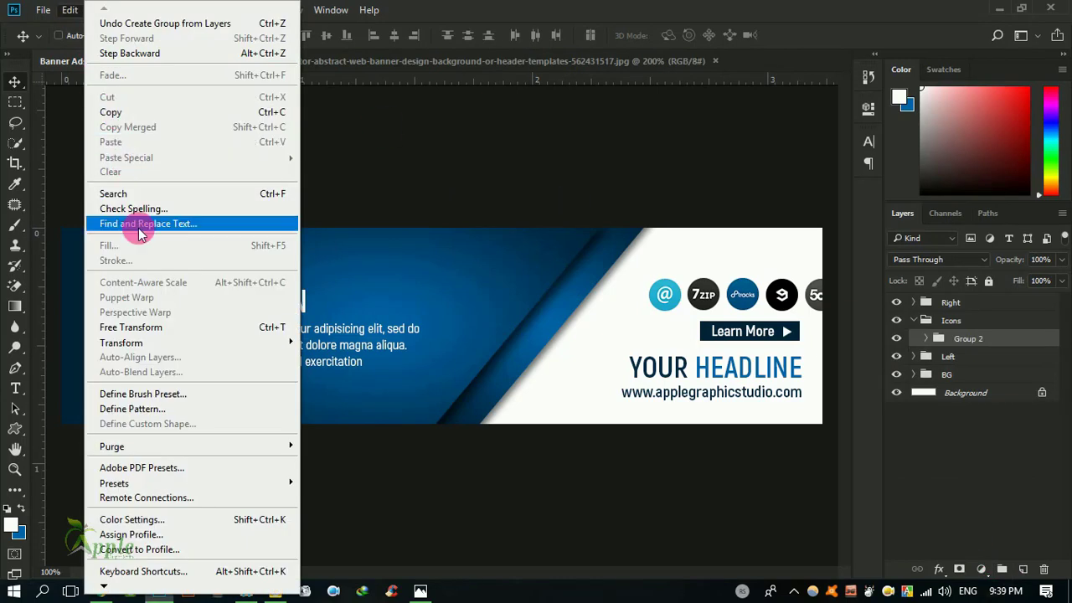
pyautogui.click(134, 327)
pyautogui.moveTo(661, 289); pyautogui.dragTo(675, 284)
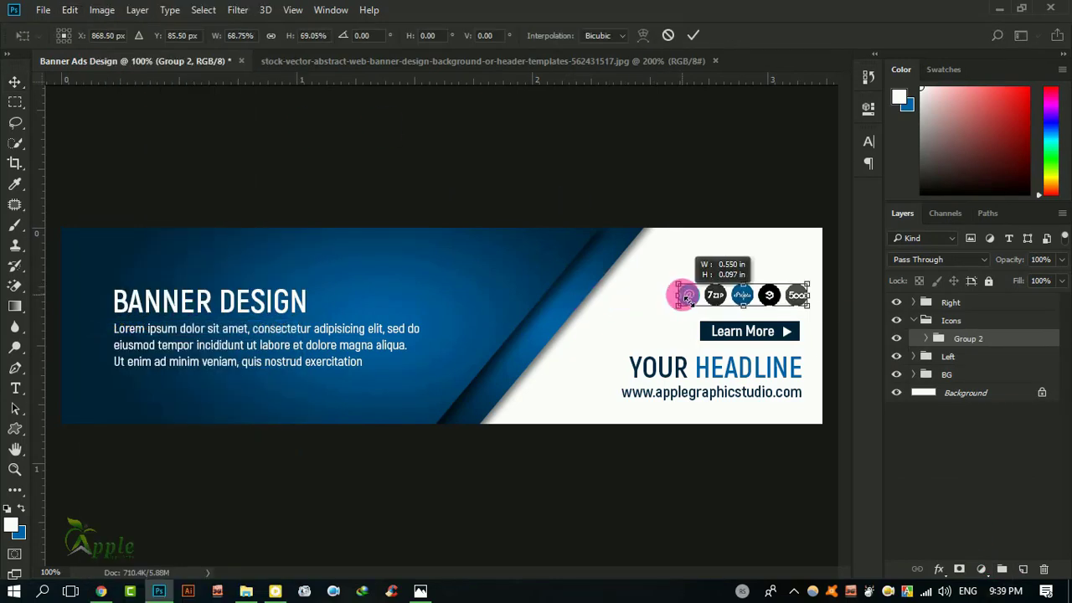
pyautogui.click(694, 35)
pyautogui.moveTo(775, 297); pyautogui.dragTo(764, 298)
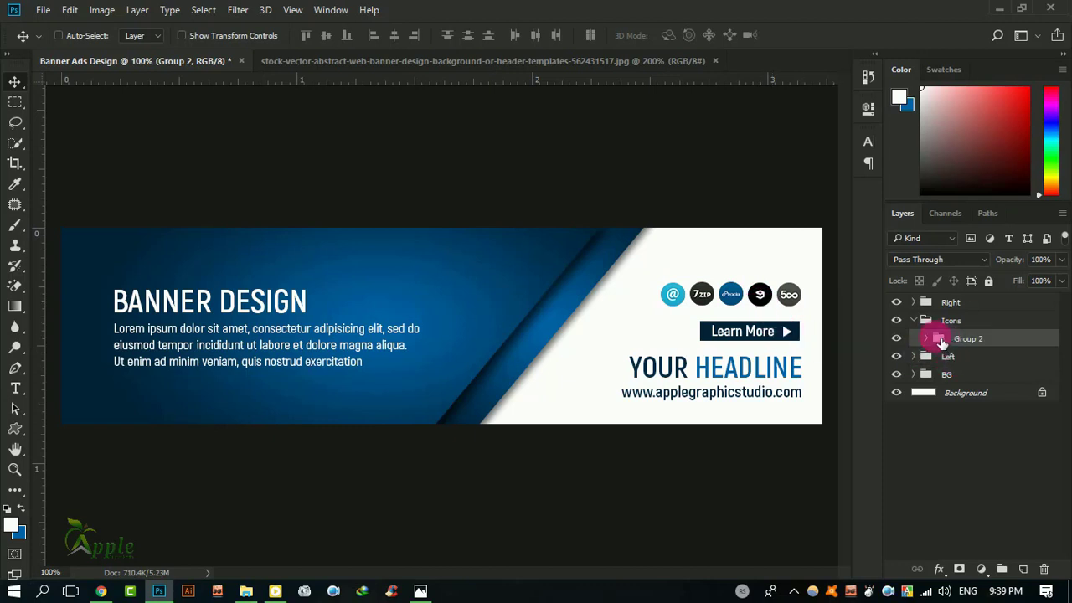
pyautogui.hotkey('ctrl', 'z')
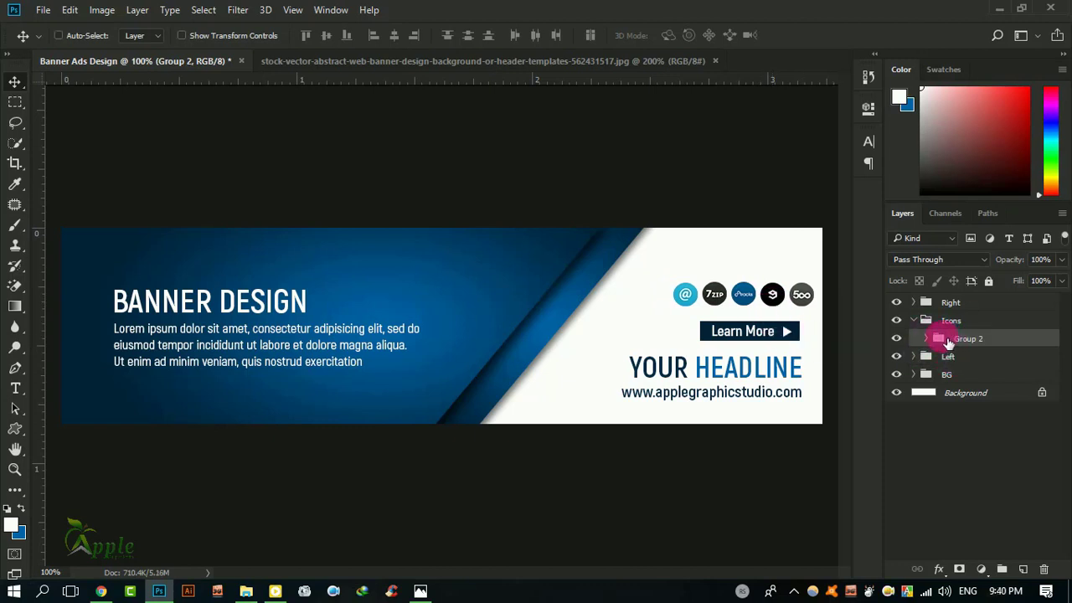
pyautogui.hotkey('ctrl', 'z')
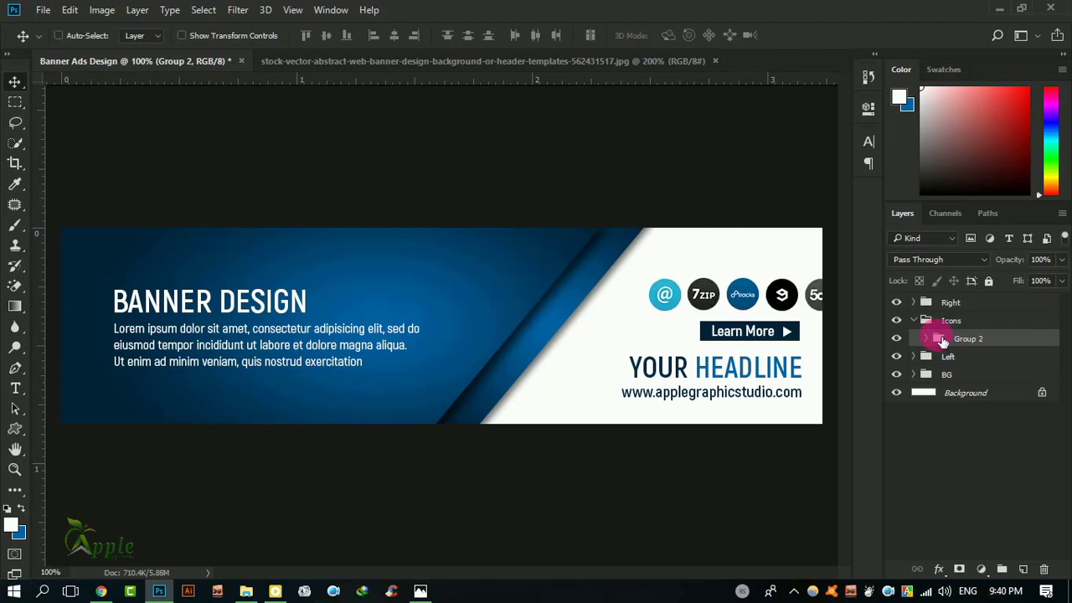
pyautogui.hotkey('ctrl', 'z')
# Shrink the Icons group, test it below the URL, then return it to the top right.
pyautogui.click(925, 323)
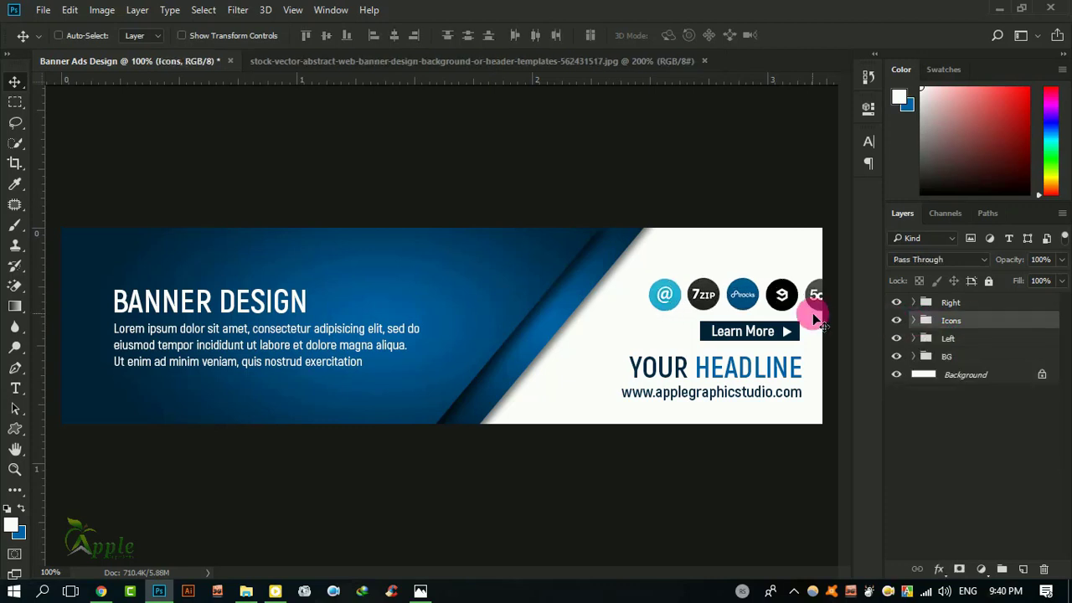
pyautogui.hotkey('ctrl', 't')
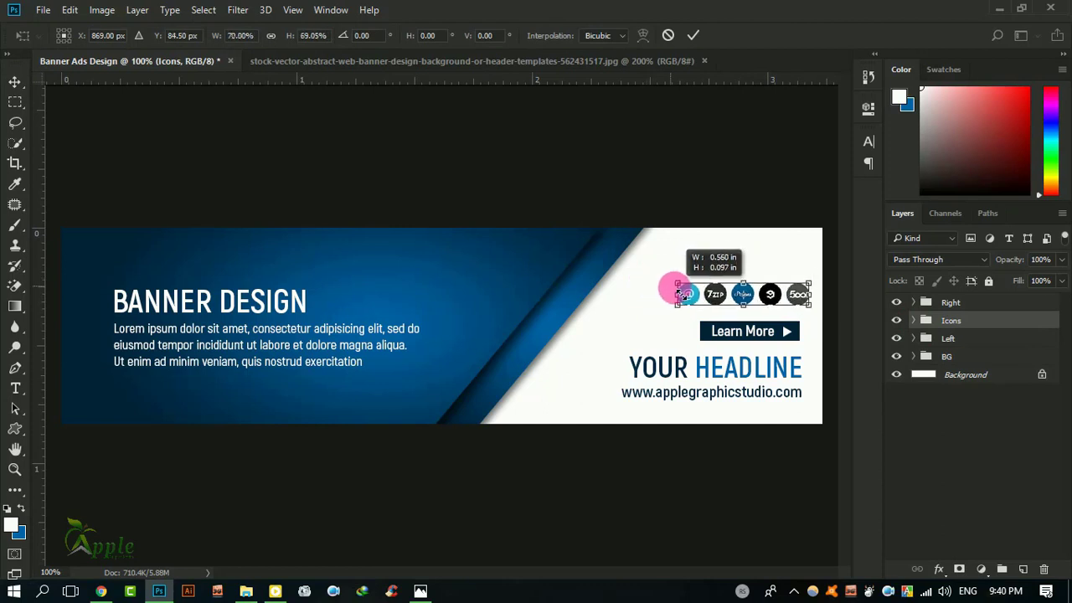
pyautogui.moveTo(649, 280); pyautogui.dragTo(682, 282)
pyautogui.click(694, 35)
pyautogui.moveTo(764, 278); pyautogui.dragTo(777, 396)
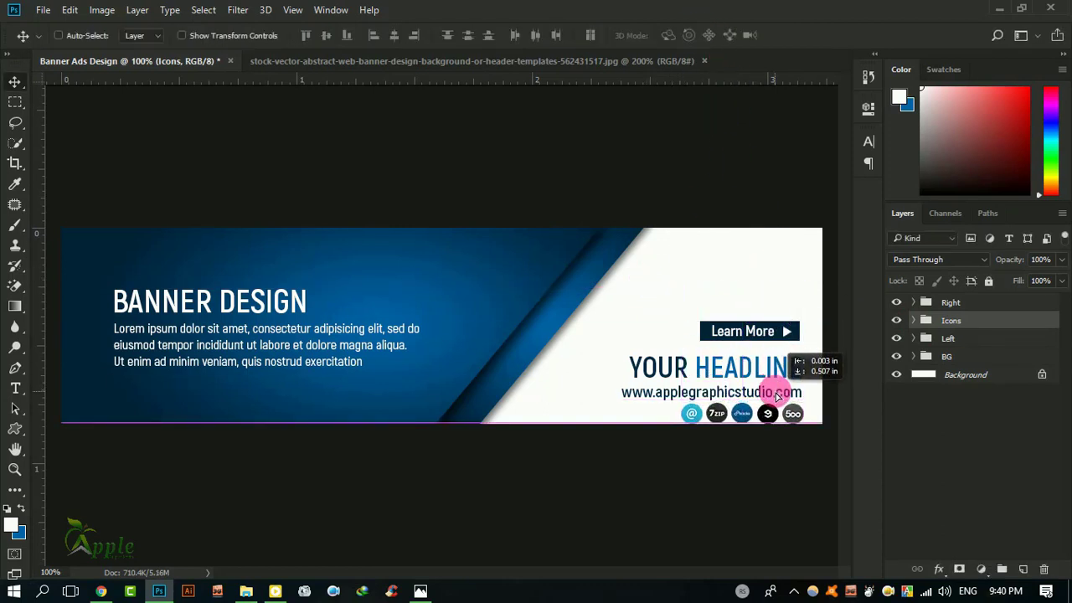
pyautogui.press('Down')
pyautogui.press('Down')
pyautogui.press('Down')
pyautogui.press('Down')
pyautogui.press('Down')
pyautogui.press('Down')
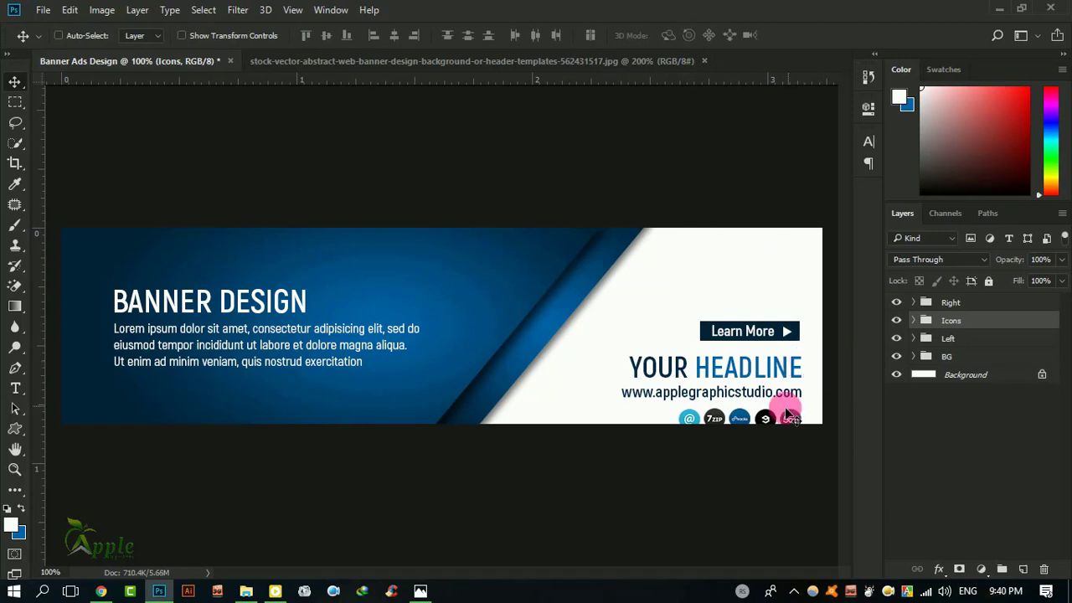
pyautogui.moveTo(783, 418); pyautogui.dragTo(783, 256)
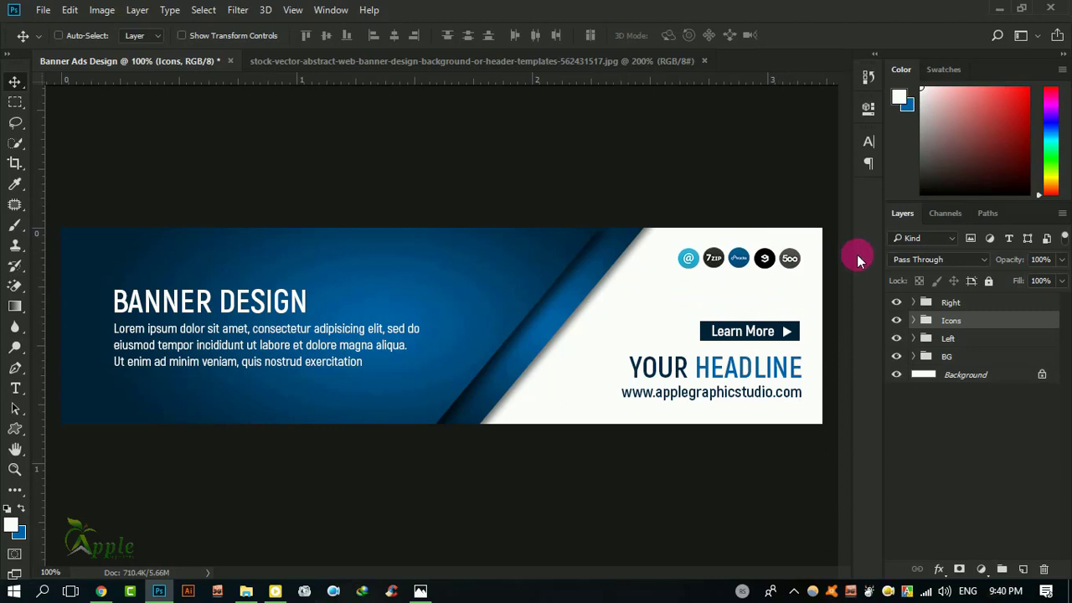
# Enlarge the icon row slightly and, after trying it under the body text, return it above Learn More.
pyautogui.hotkey('ctrl', 't')
pyautogui.moveTo(689, 280); pyautogui.dragTo(667, 289)
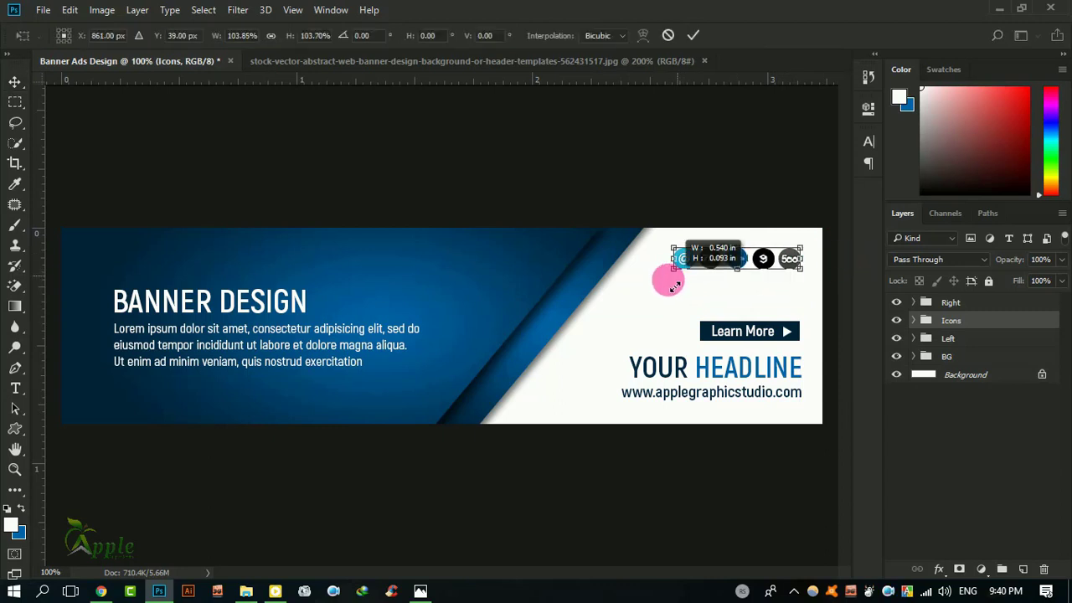
pyautogui.click(694, 35)
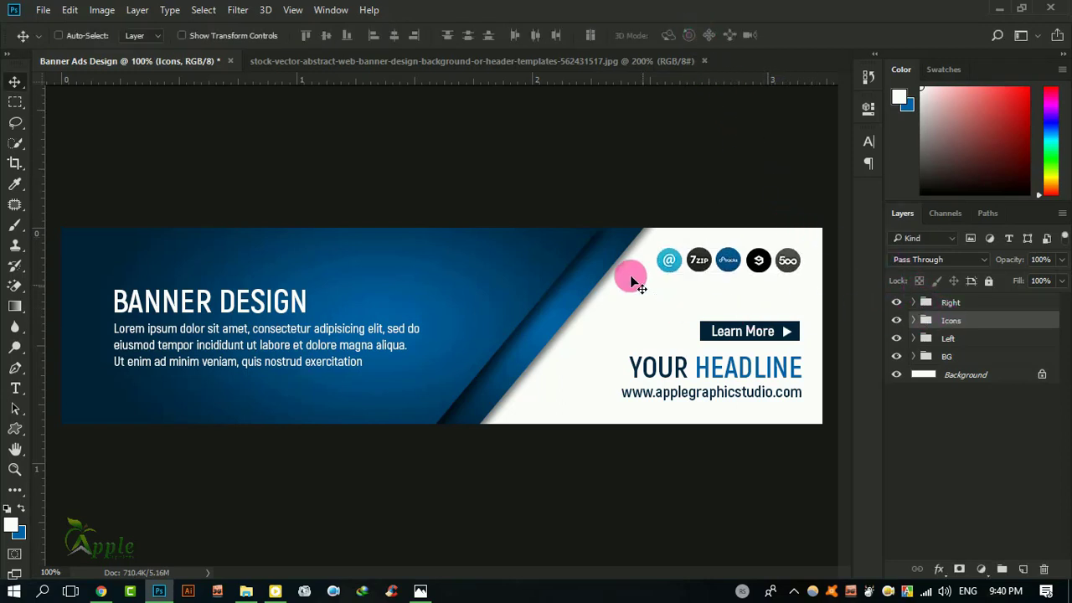
pyautogui.moveTo(693, 259)
pyautogui.mouseDown()
pyautogui.moveTo(636, 260)
pyautogui.moveTo(205, 391)
pyautogui.mouseUp()
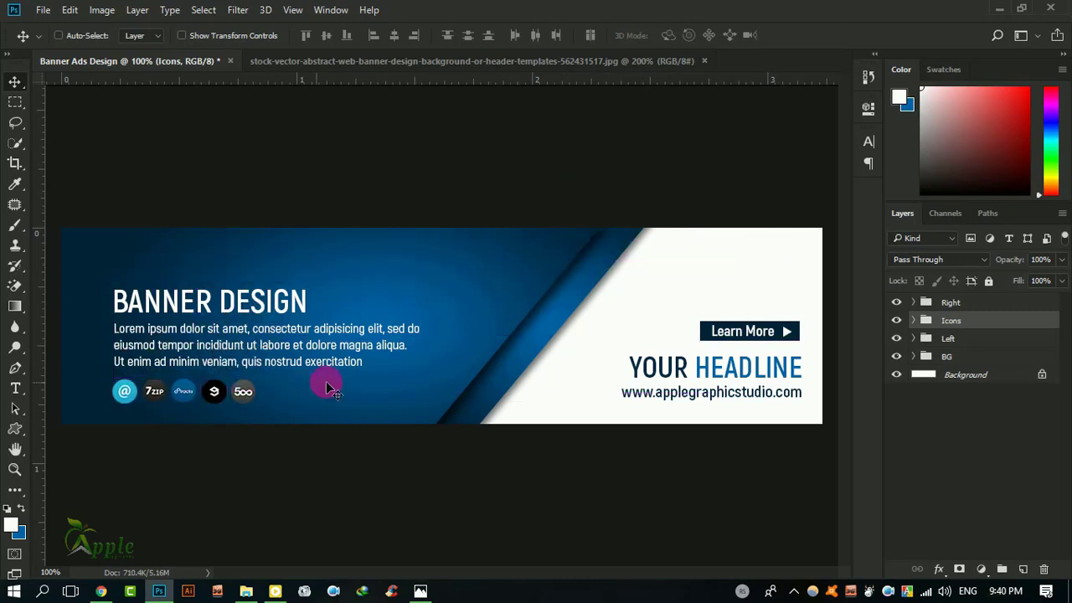
pyautogui.moveTo(304, 378)
pyautogui.mouseDown()
pyautogui.moveTo(774, 302)
pyautogui.moveTo(833, 277)
pyautogui.mouseUp()
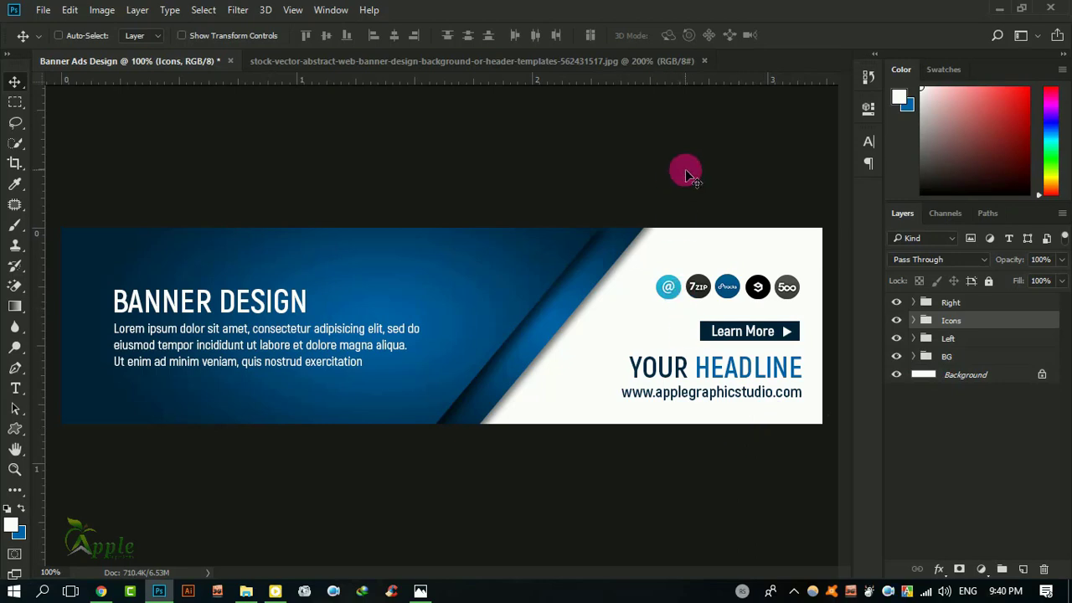
pyautogui.keyDown('ctrl'); pyautogui.click(144, 318); pyautogui.keyUp('ctrl')
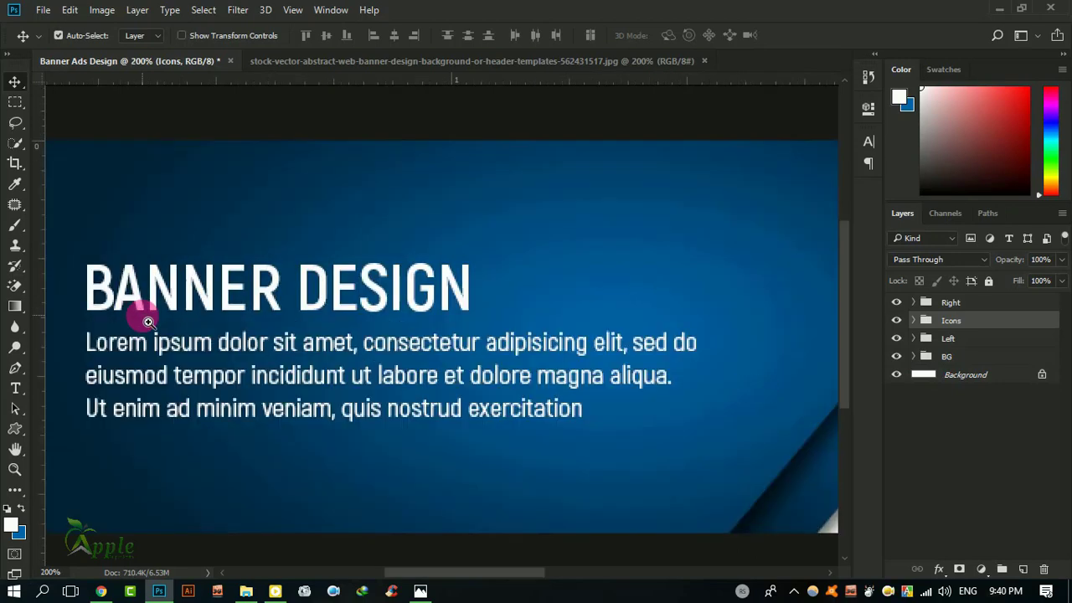
pyautogui.hscroll(6, 491, 341)
pyautogui.hscroll(4, 319, 330)
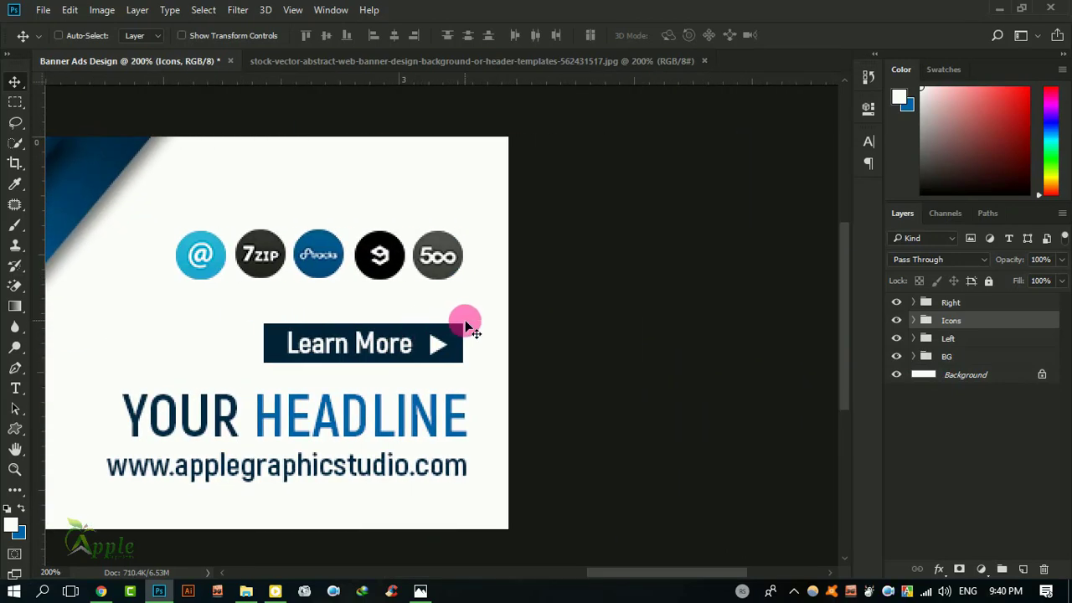
pyautogui.keyDown('alt'); pyautogui.click(465, 320); pyautogui.keyUp('alt')
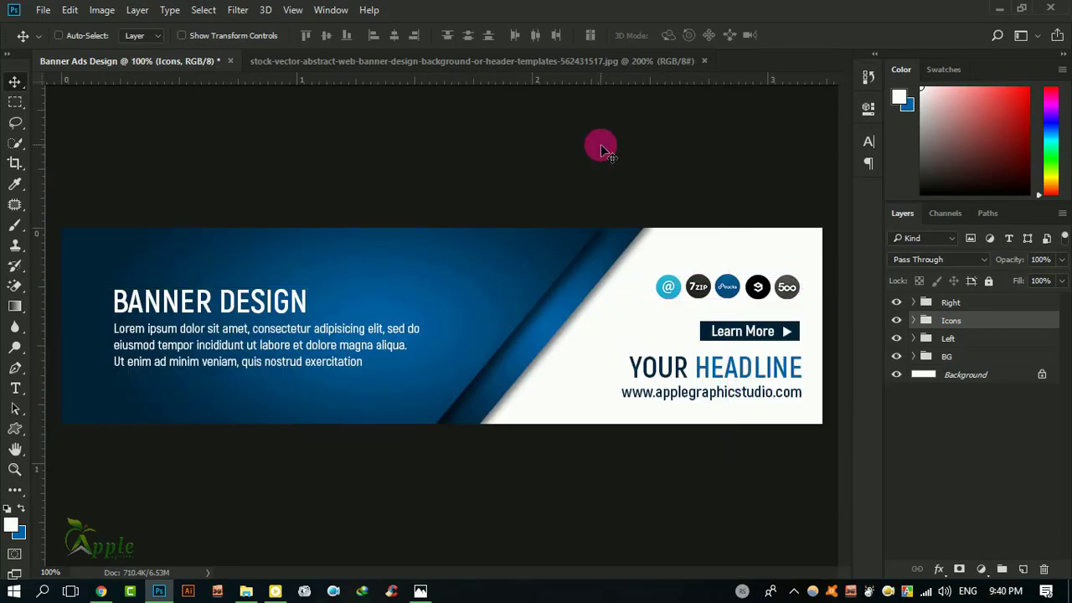